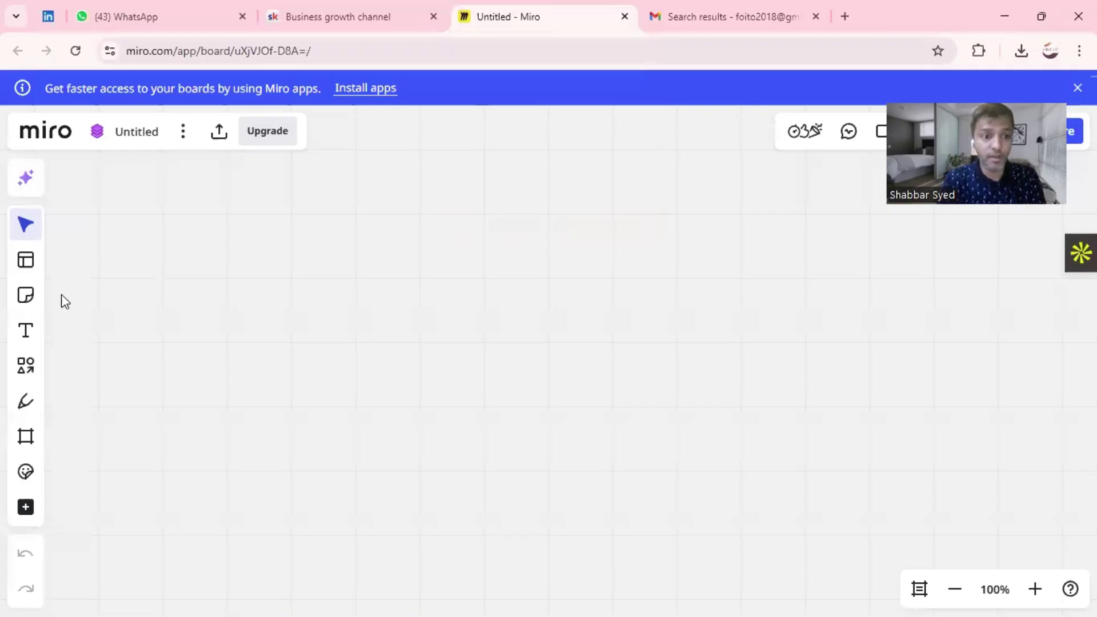
- Draw a small rounded rectangle on the empty board
click(26, 365)
click(117, 360)
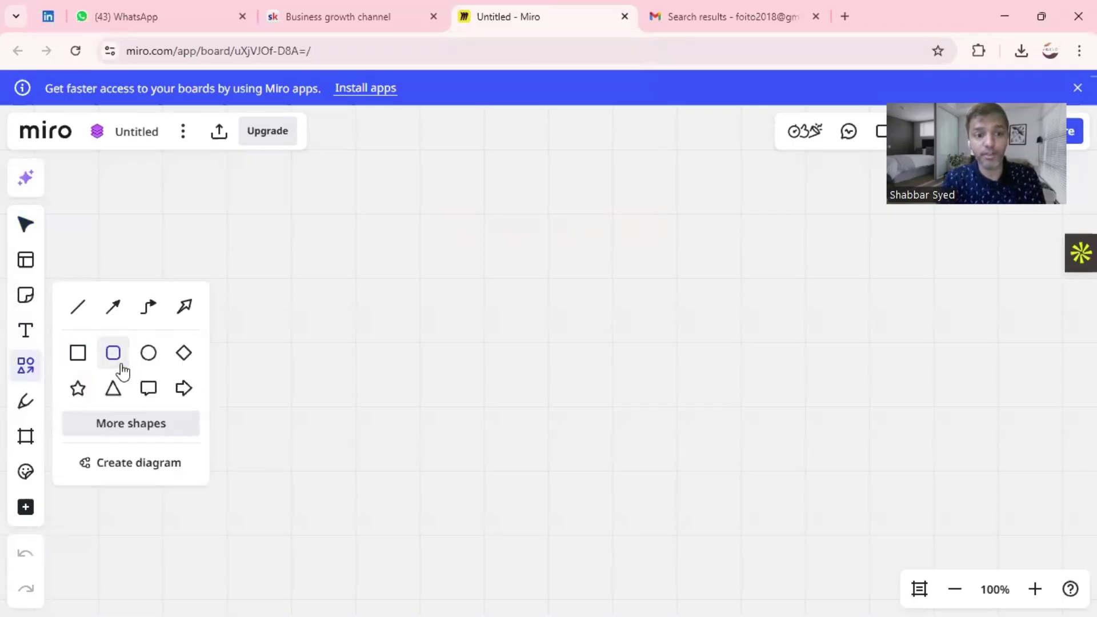
drag(307, 288, 380, 327)
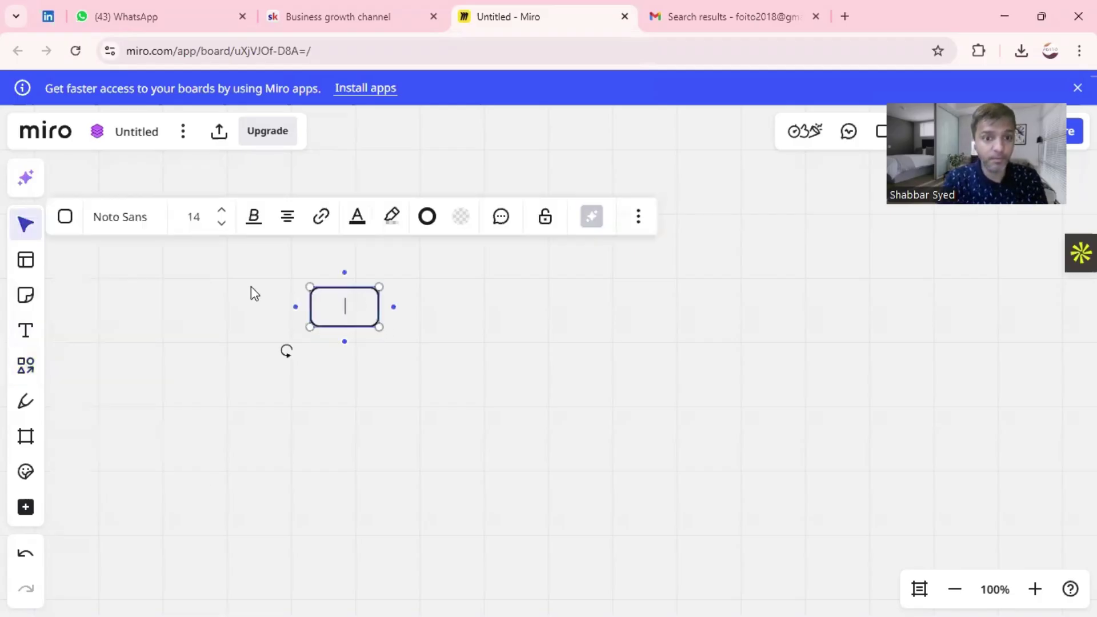
click(147, 296)
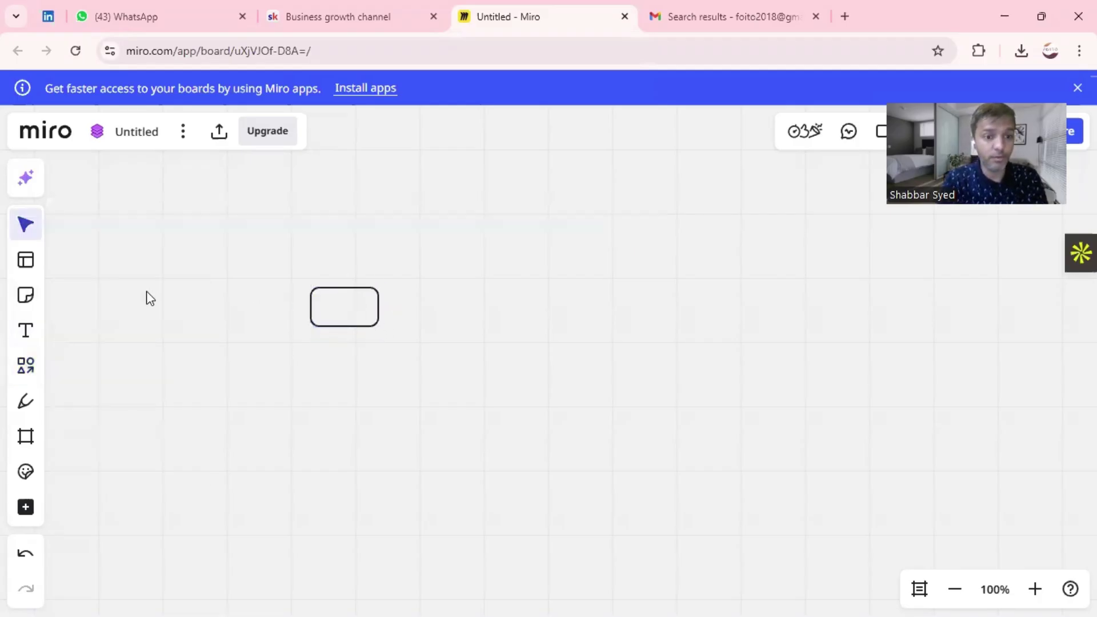
- Draw an arrow from the rounded box's right edge, pointing up and to the right
click(26, 366)
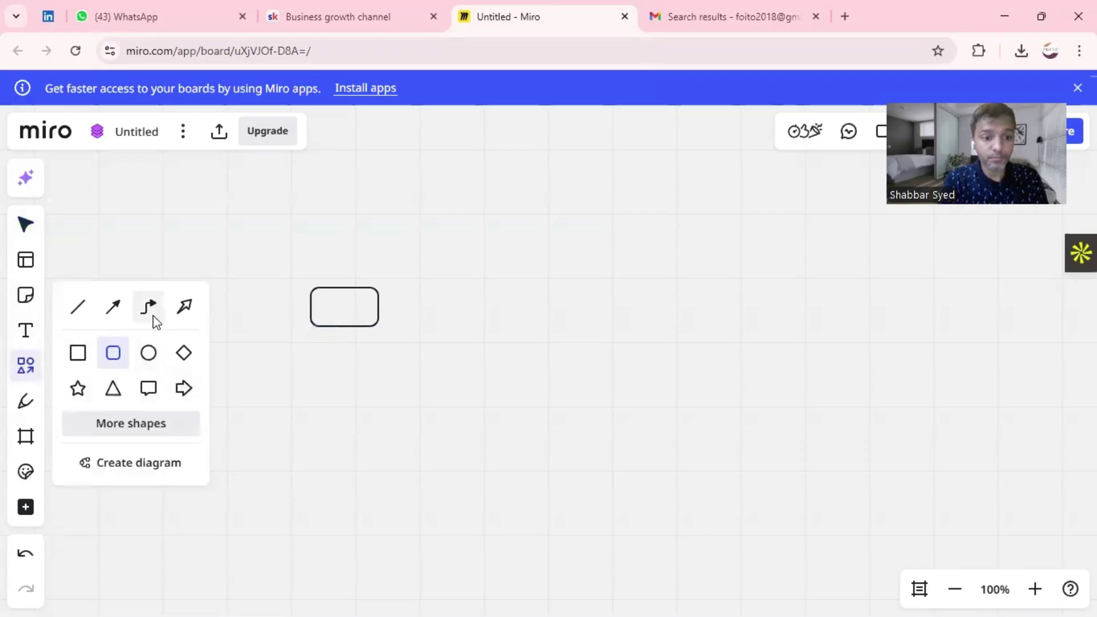
click(112, 308)
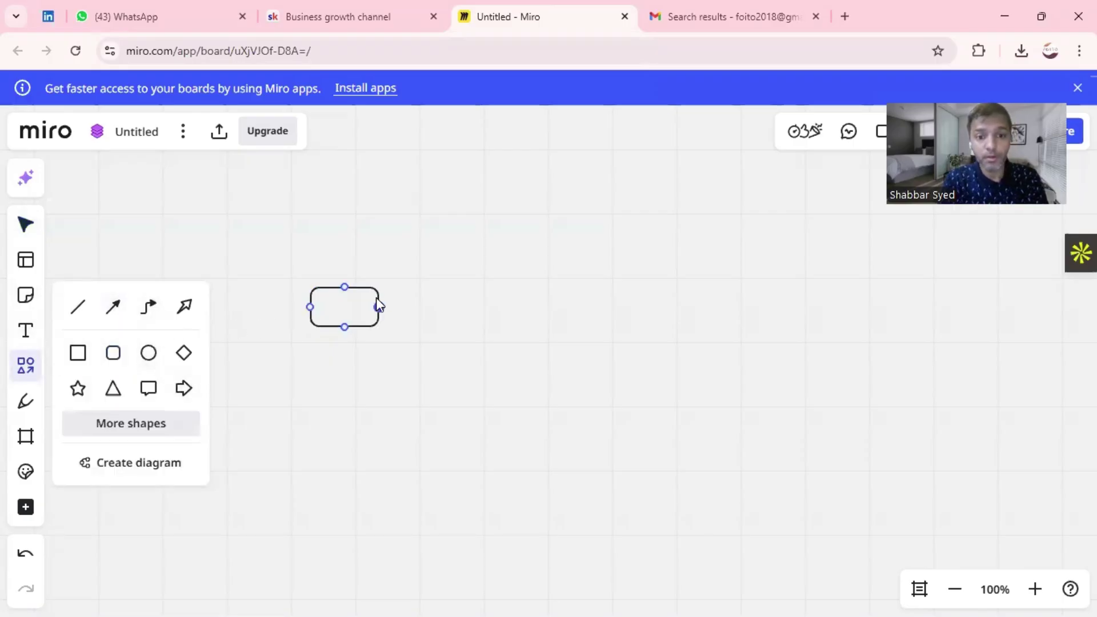
drag(379, 298, 435, 272)
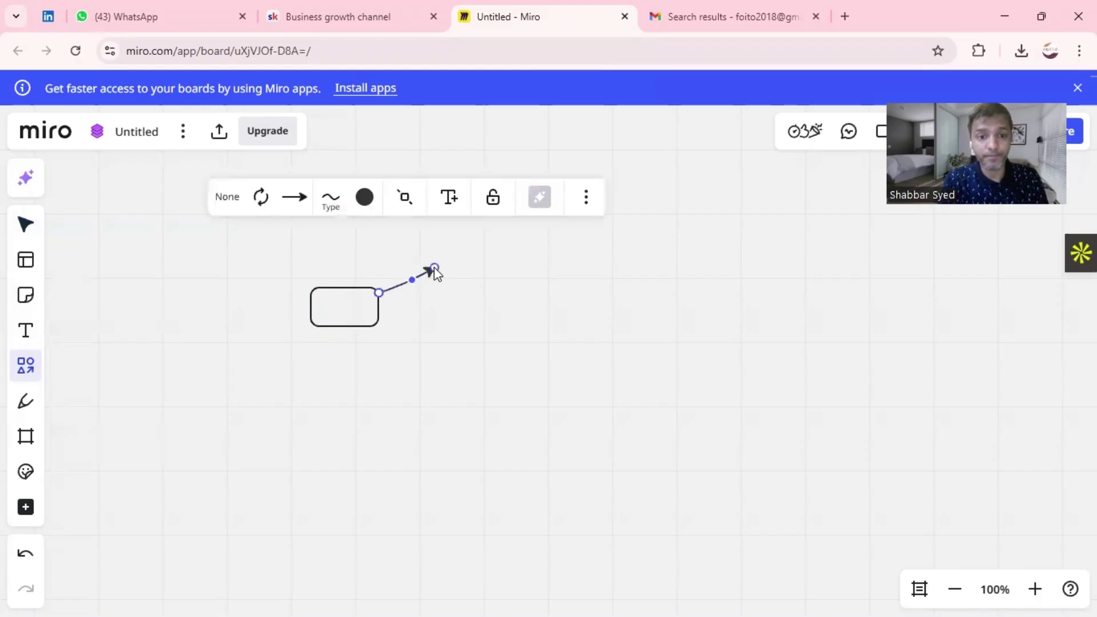
click(330, 372)
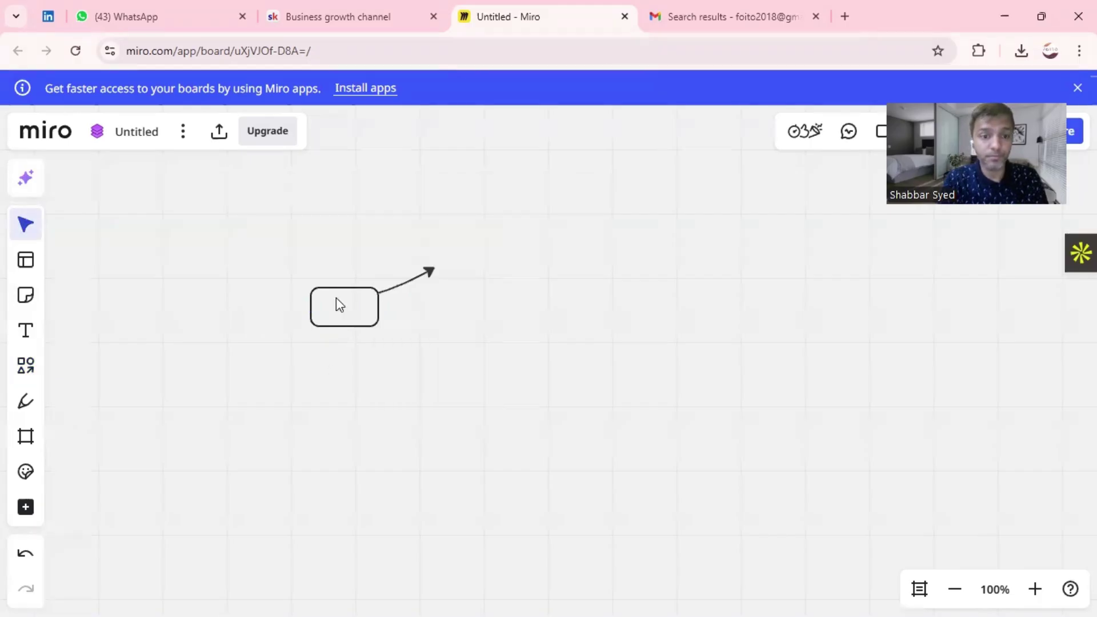
- Add a text label reading "GM" to the right of the arrow
click(25, 330)
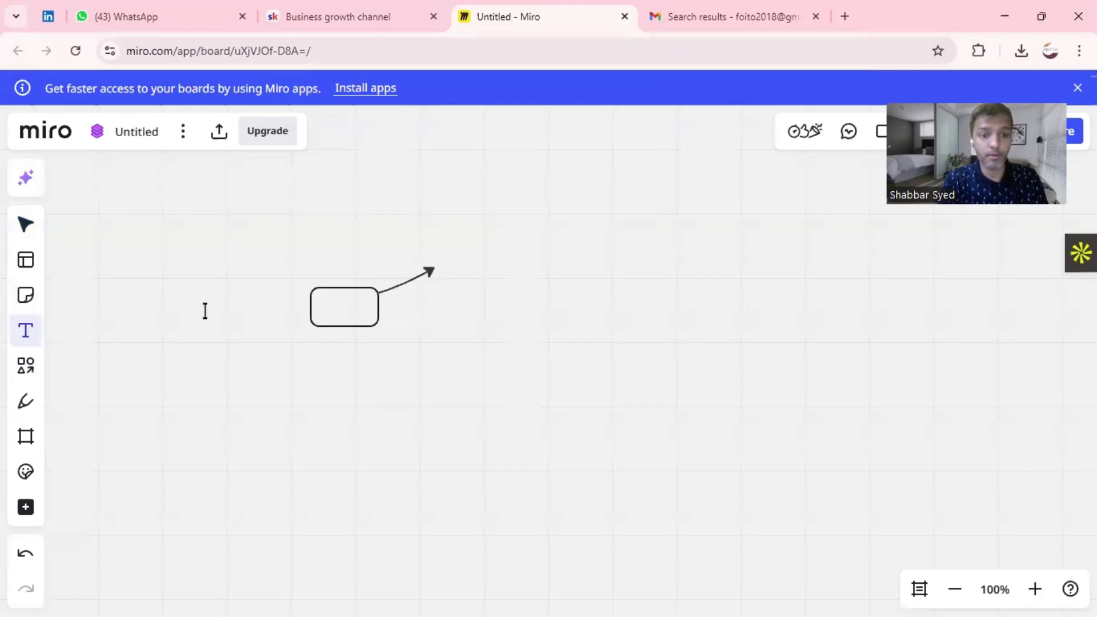
click(498, 271)
text(SM)
- Set the GM label's font size to 24 and place the label beside the arrowhead
double_click(501, 271)
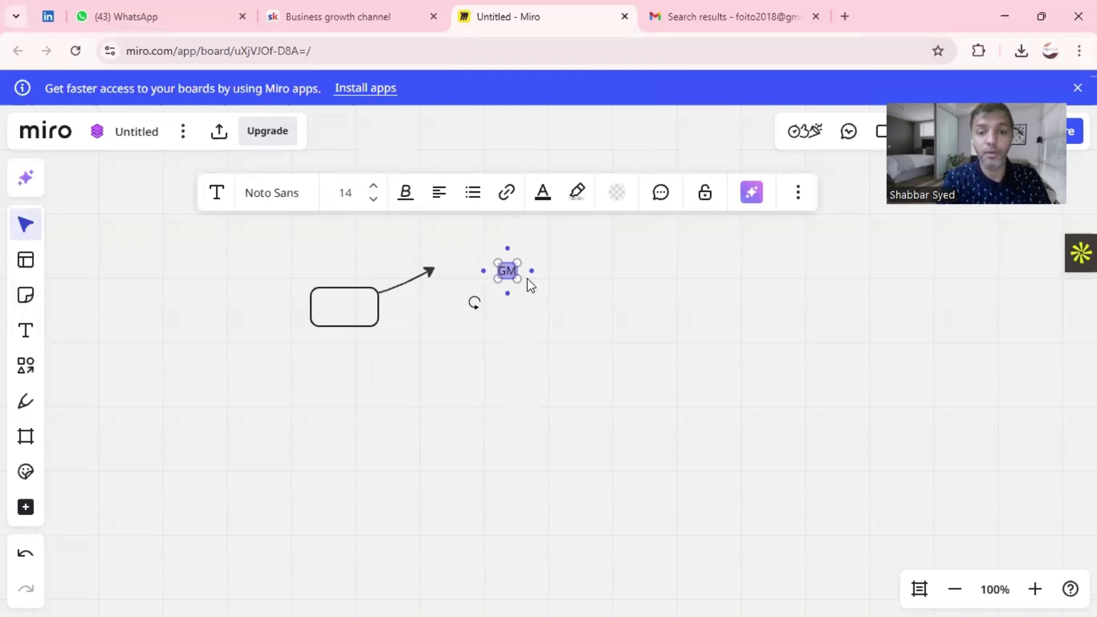
click(374, 187)
click(374, 187)
click(375, 187)
click(375, 187)
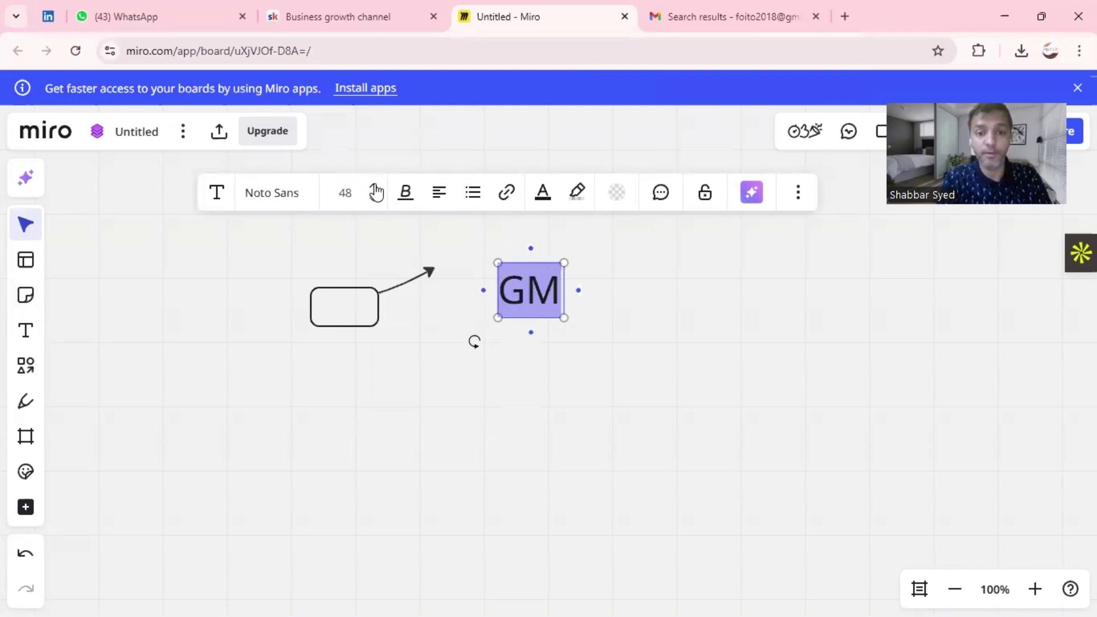
click(375, 198)
click(376, 199)
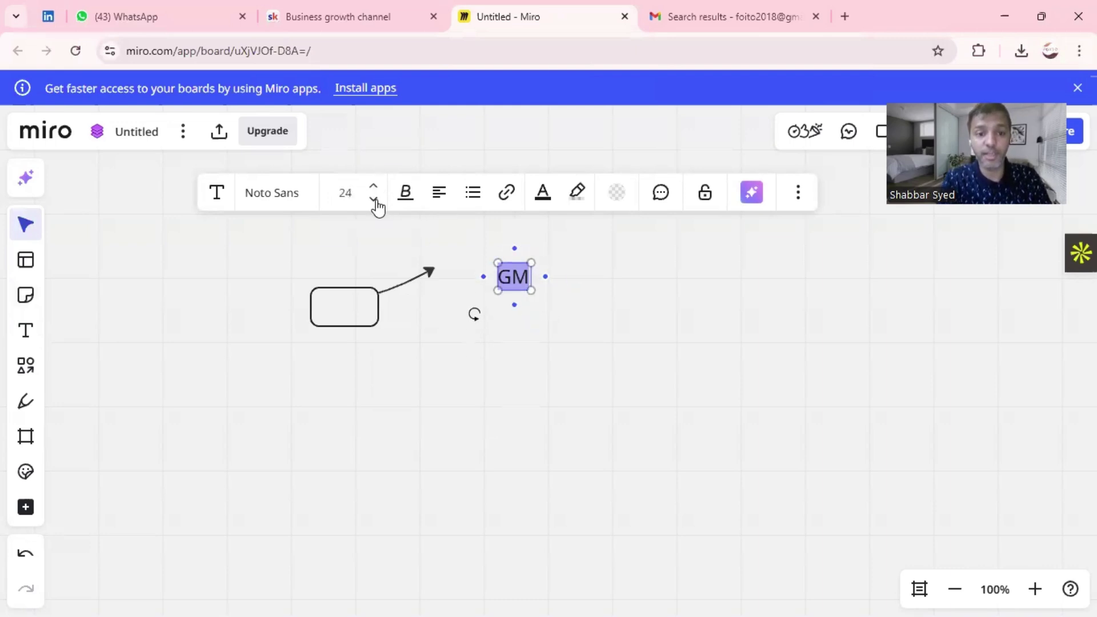
click(426, 321)
drag(530, 285, 479, 276)
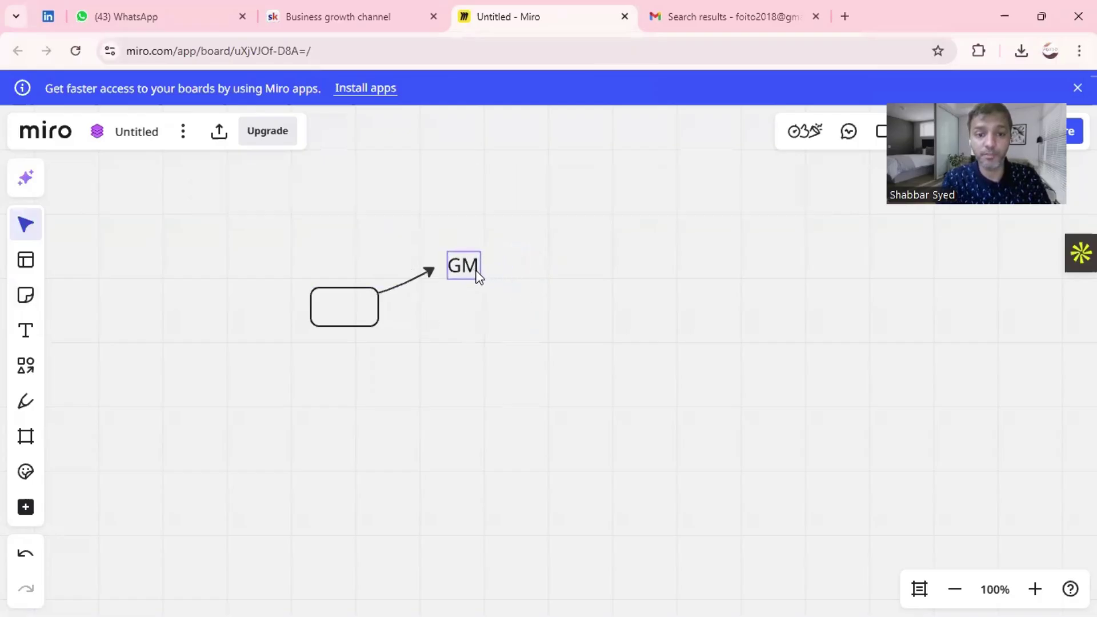
- Copy the arrow to make a second branch below it from the box, and place a copy of the GM label at its tip
click(422, 276)
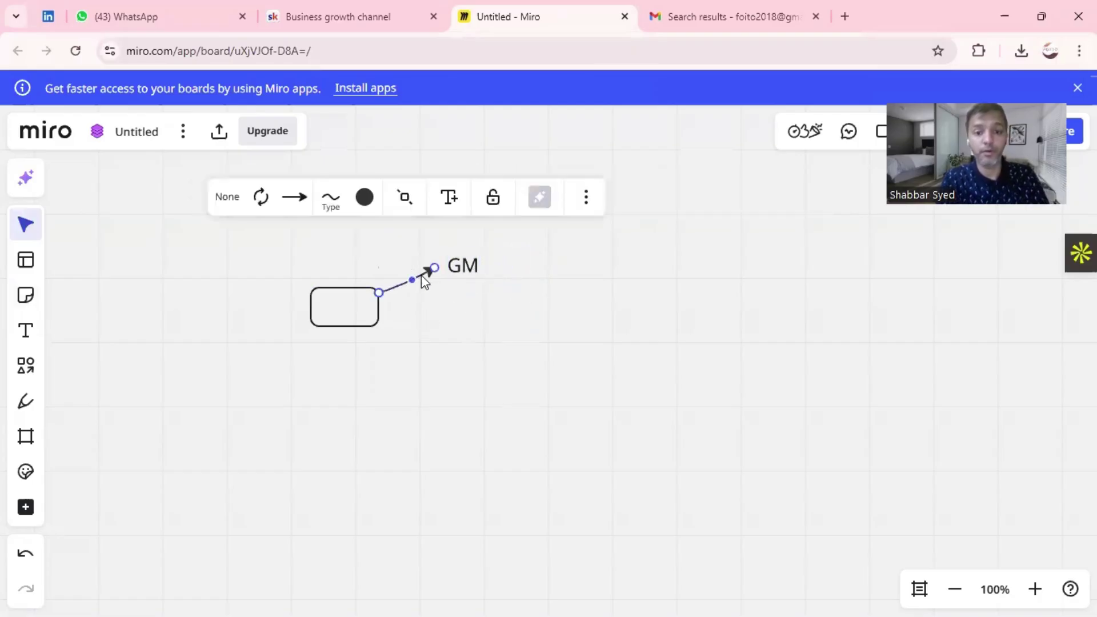
drag(422, 276, 393, 317)
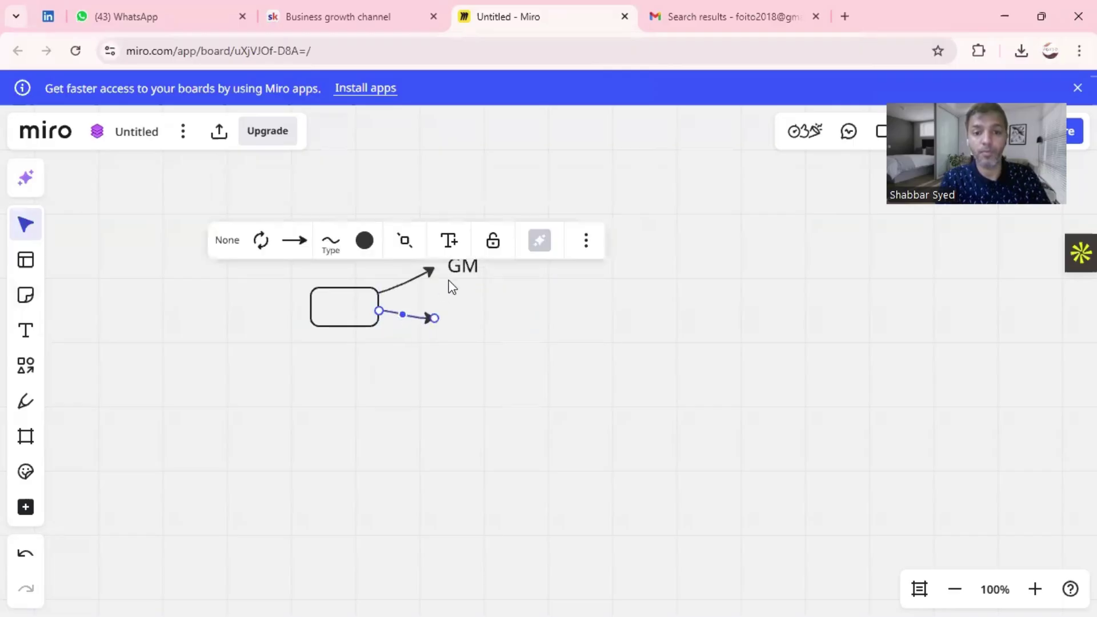
click(456, 276)
key(ctrl+d)
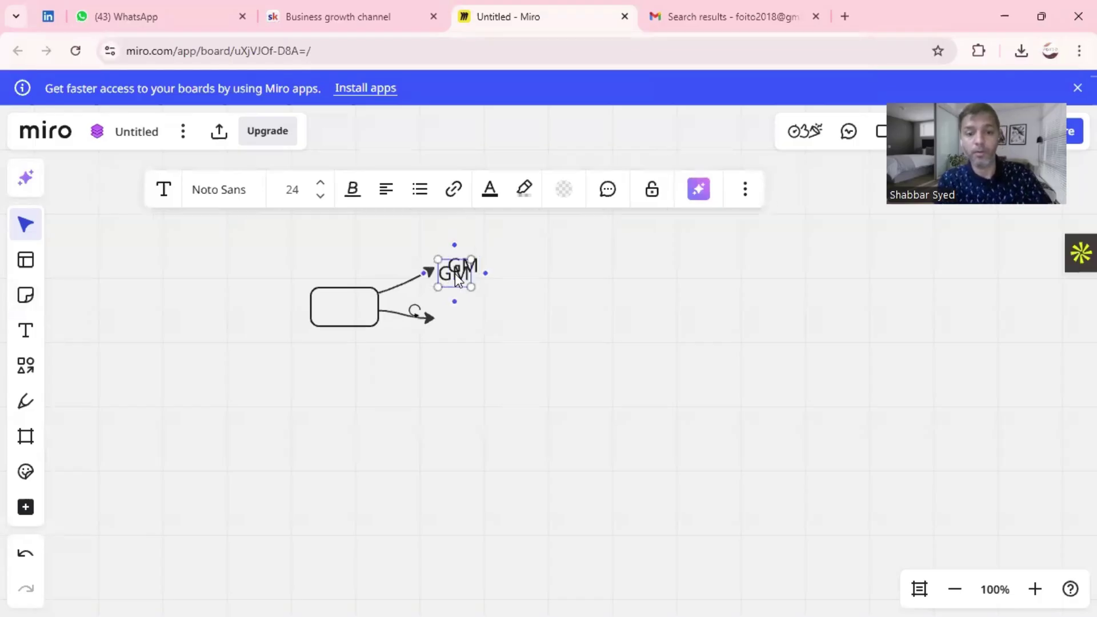
drag(454, 273, 465, 326)
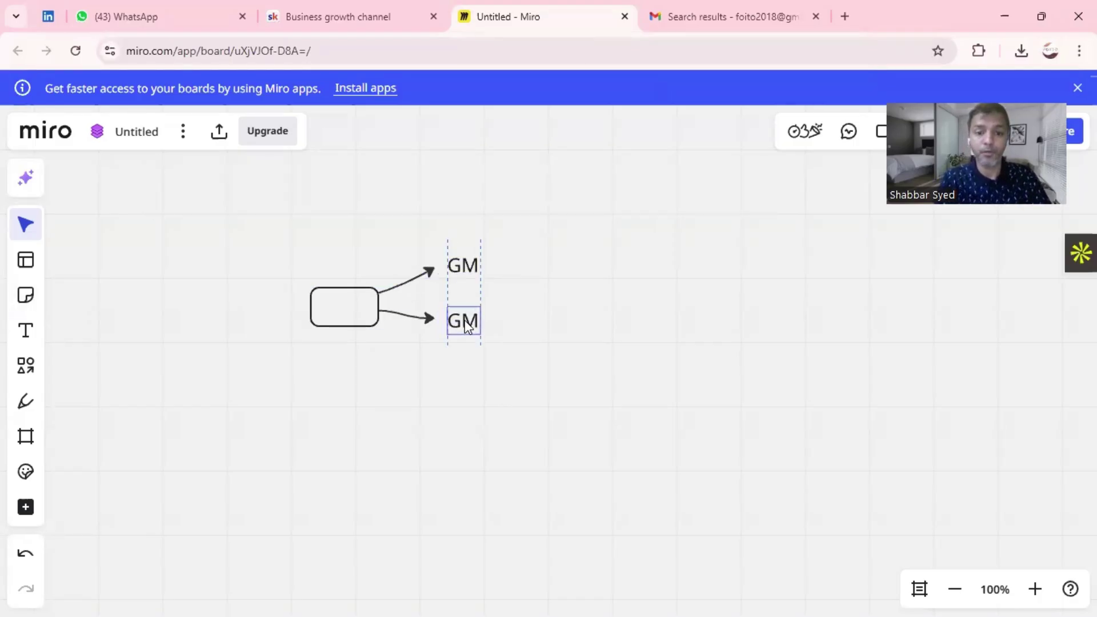
- Change the copied label's text to "Innovation"
double_click(465, 322)
text(In)
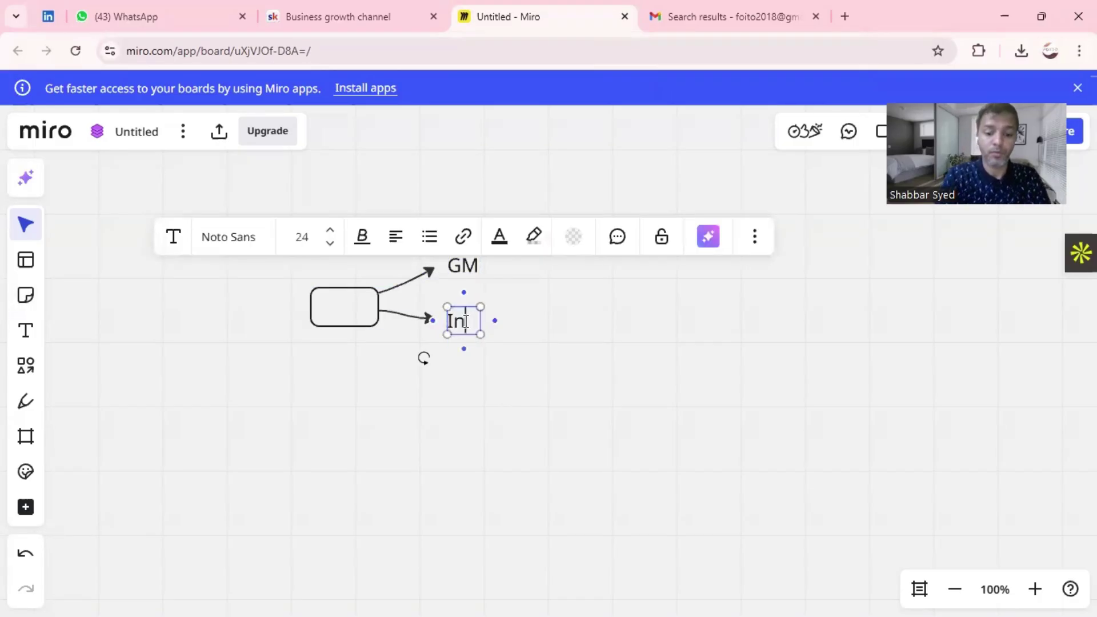
text(novation Team)
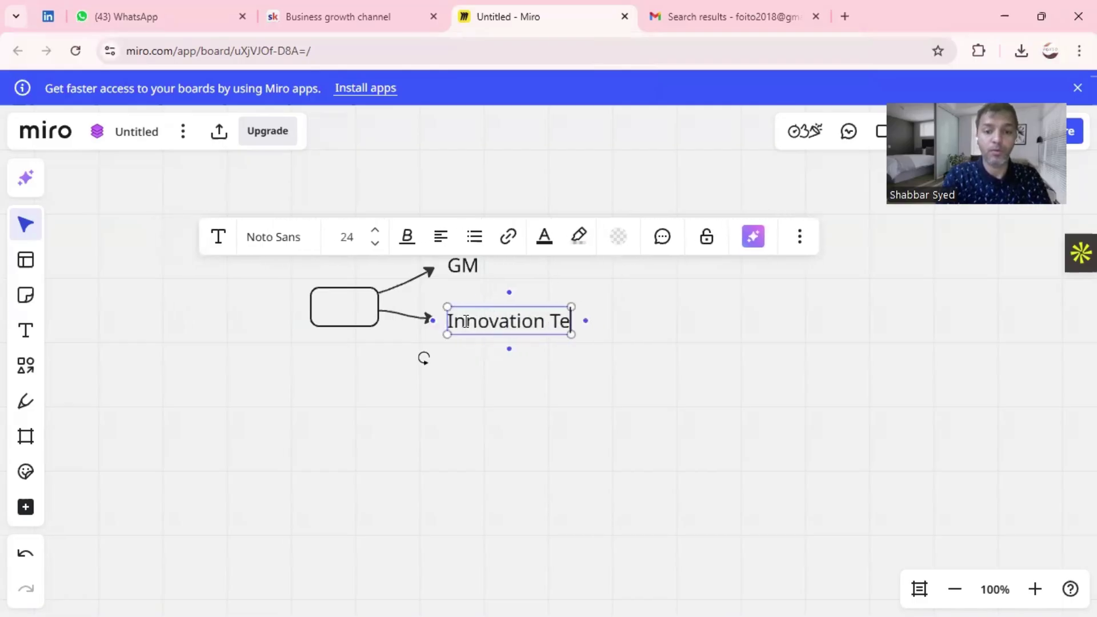
key(BackSpace)
key(BackSpace)
key(BackSpace)
key(BackSpace)
key(BackSpace)
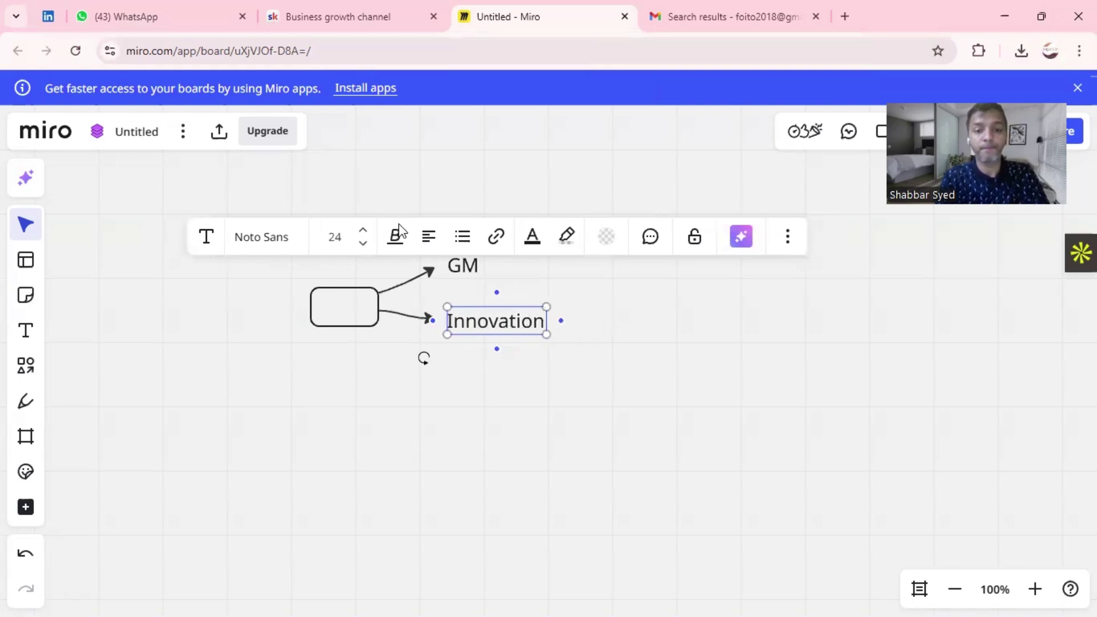
- Copy the arrow to make a third branch from the box's lower right corner, below the second arrow
click(421, 268)
drag(424, 277, 432, 355)
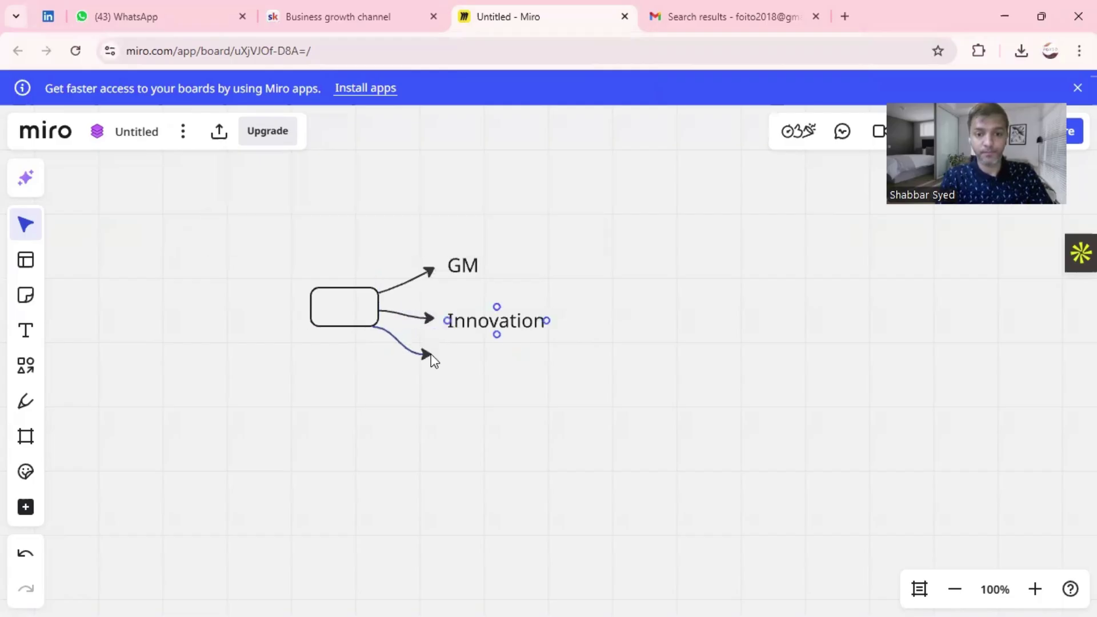
- Nudge the Innovation label vertically until it lines up with the second arrow's tip
click(502, 318)
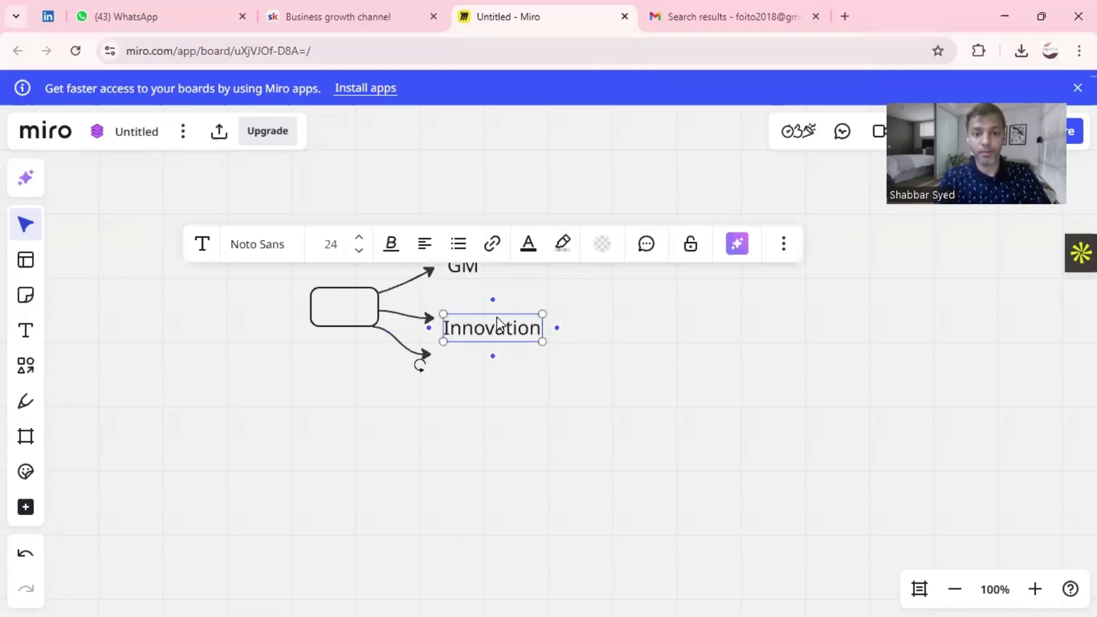
key(Up)
key(Up)
key(Up)
key(Up)
key(Up)
key(Up)
key(Up)
key(Up)
key(Up)
key(Up)
key(Up)
key(Up)
key(Down)
key(Down)
key(Down)
key(Down)
key(Down)
key(Down)
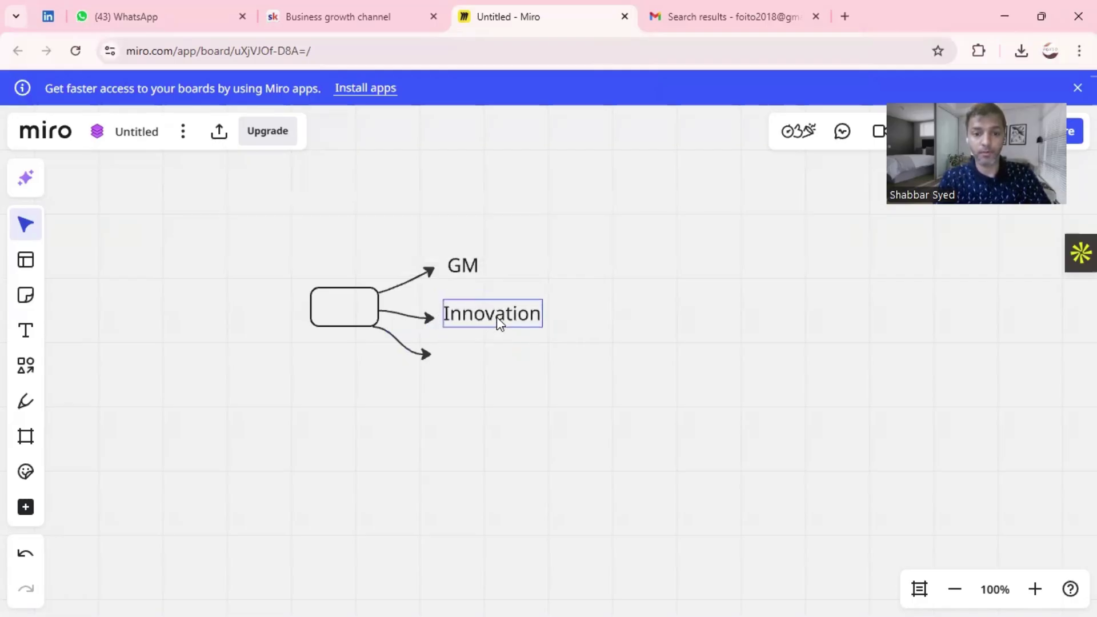
key(Down)
key(Down)
key(Down)
- Copy the Innovation label beside the third arrow and change its text to "Creative"
key(ctrl+c)
key(ctrl+v)
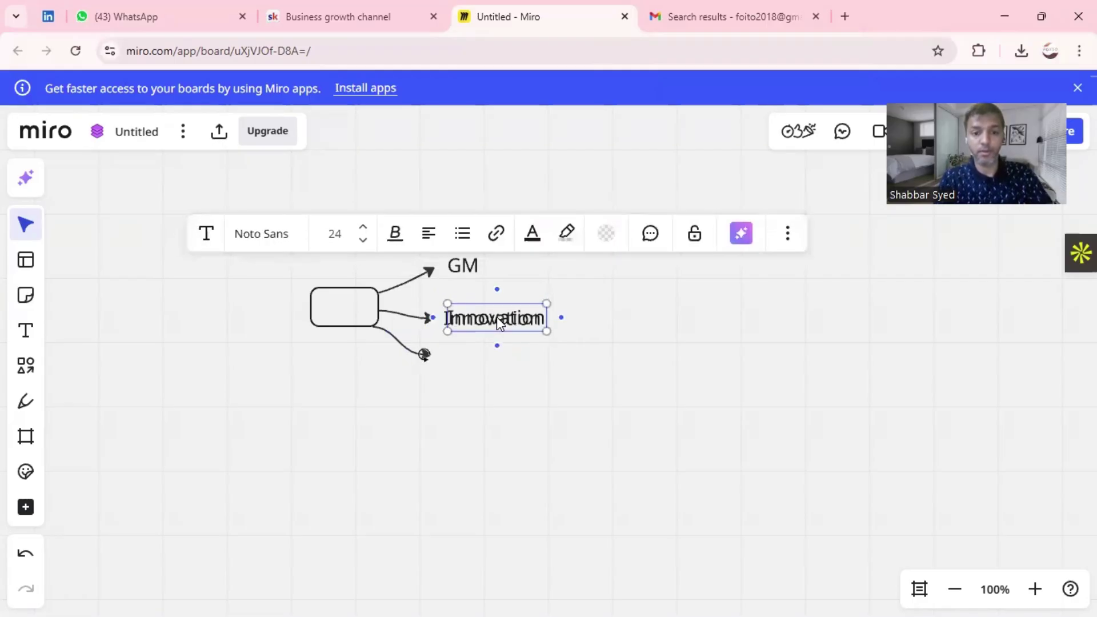
drag(496, 316, 492, 355)
double_click(492, 355)
text(C)
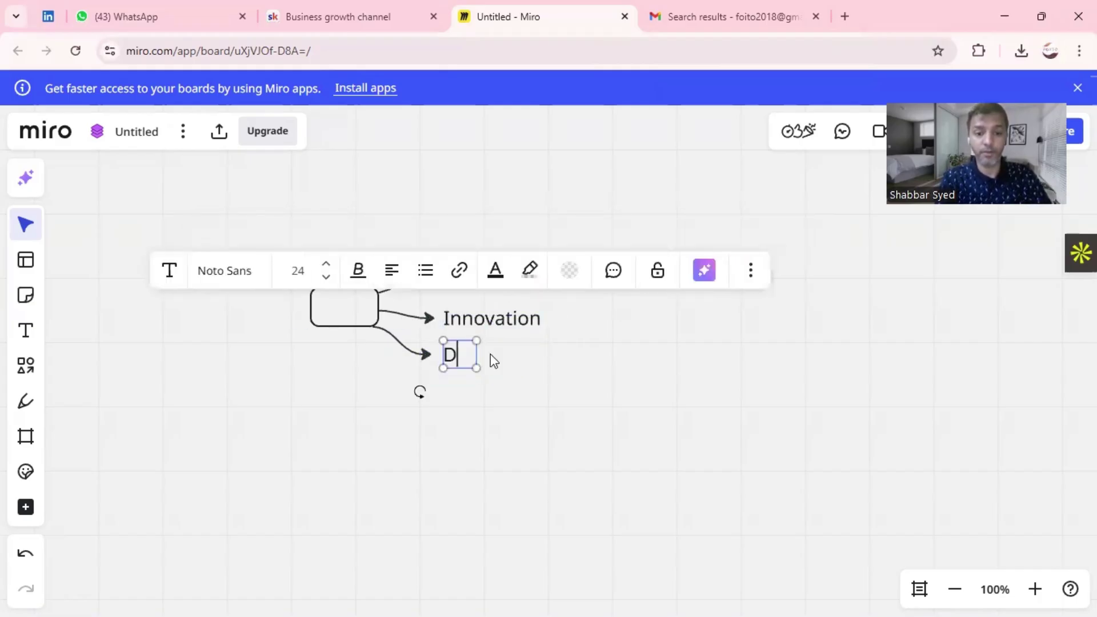
text(reative)
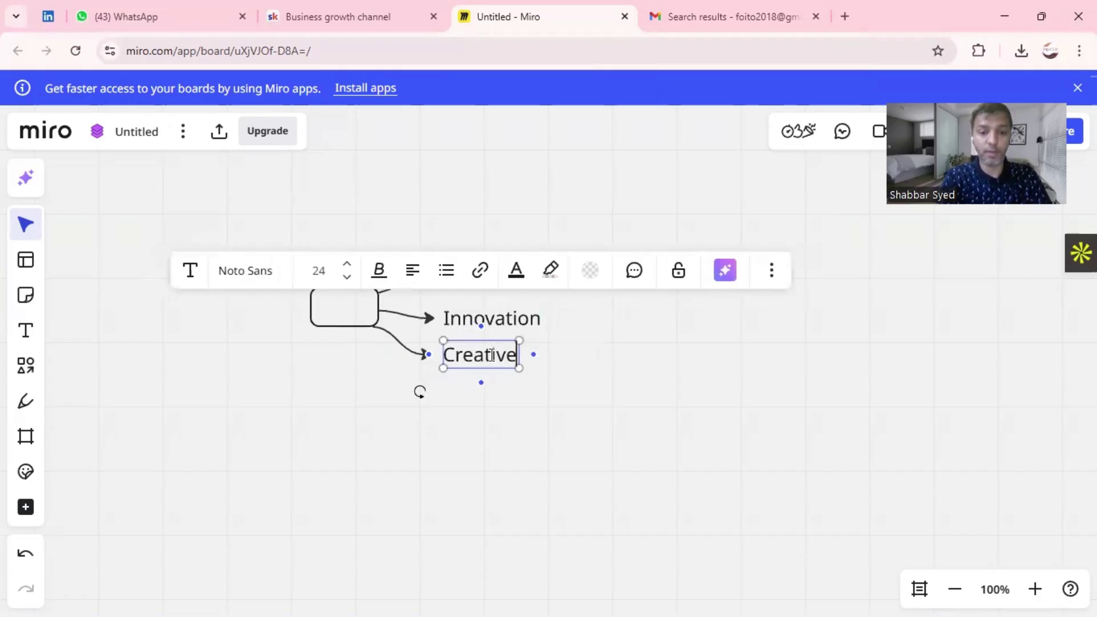
click(517, 441)
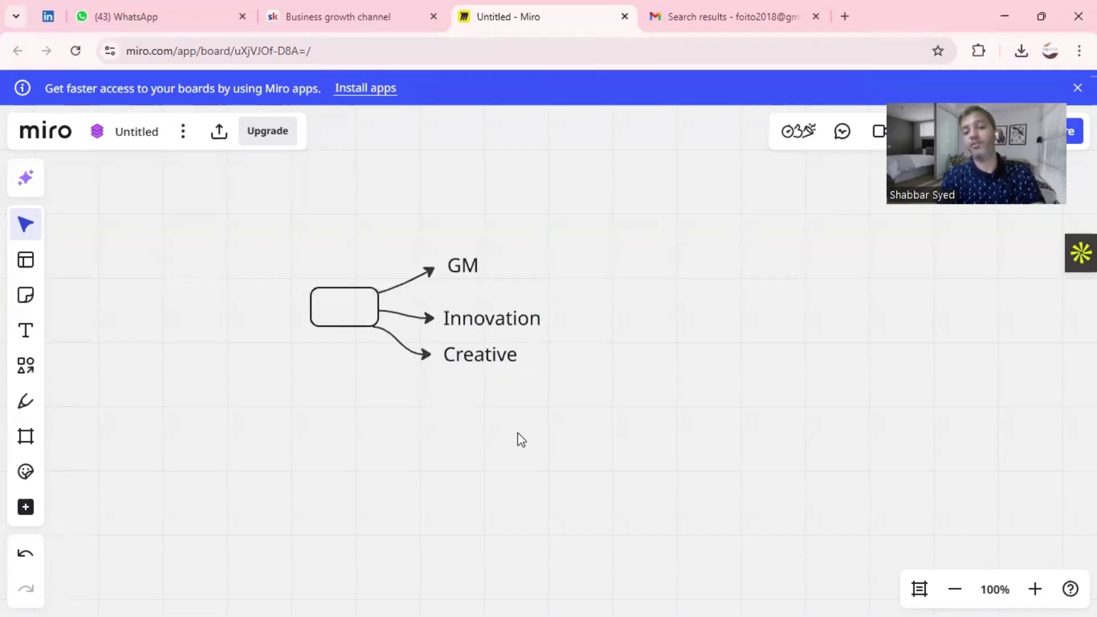
- Move the Innovation label together with its arrow slightly up, spacing it evenly between GM and Creative
click(495, 327)
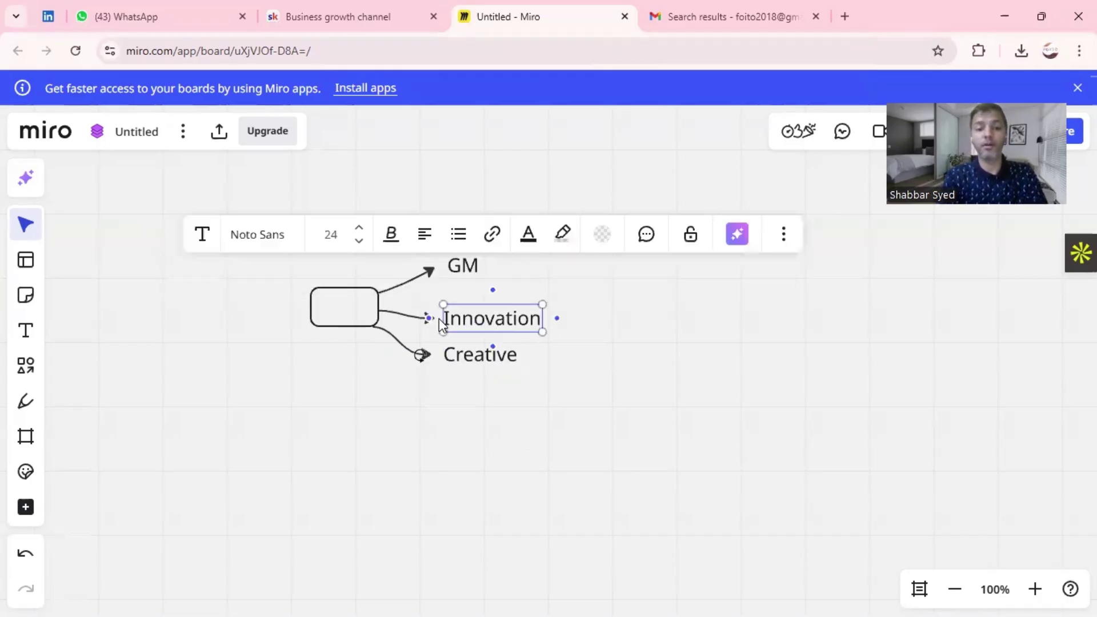
click(411, 320)
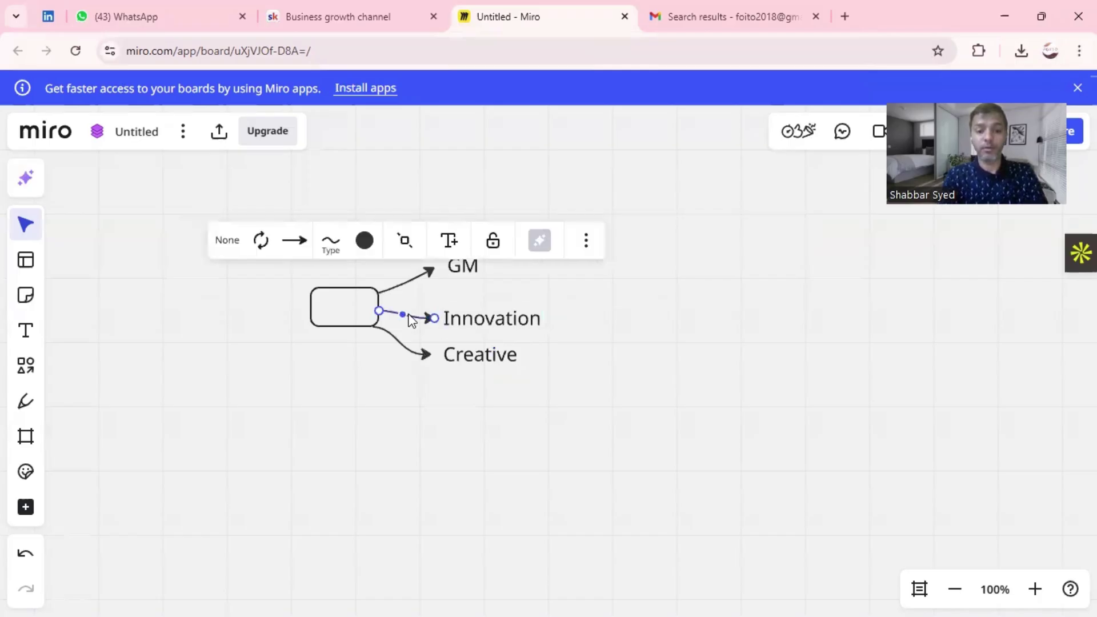
click(455, 316)
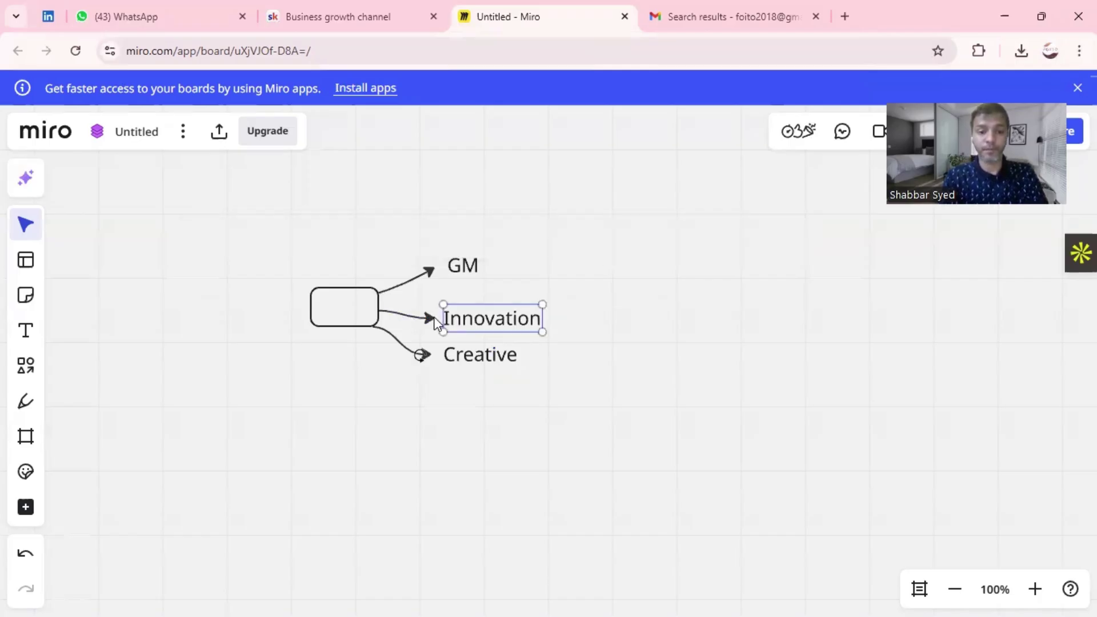
shift+click(434, 318)
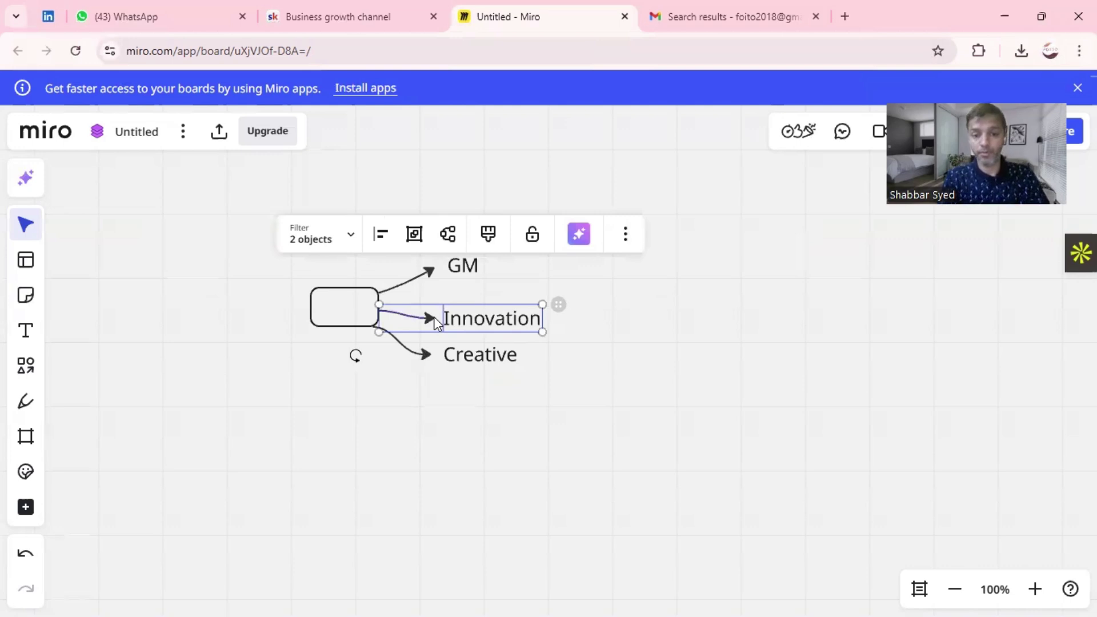
drag(531, 326, 531, 319)
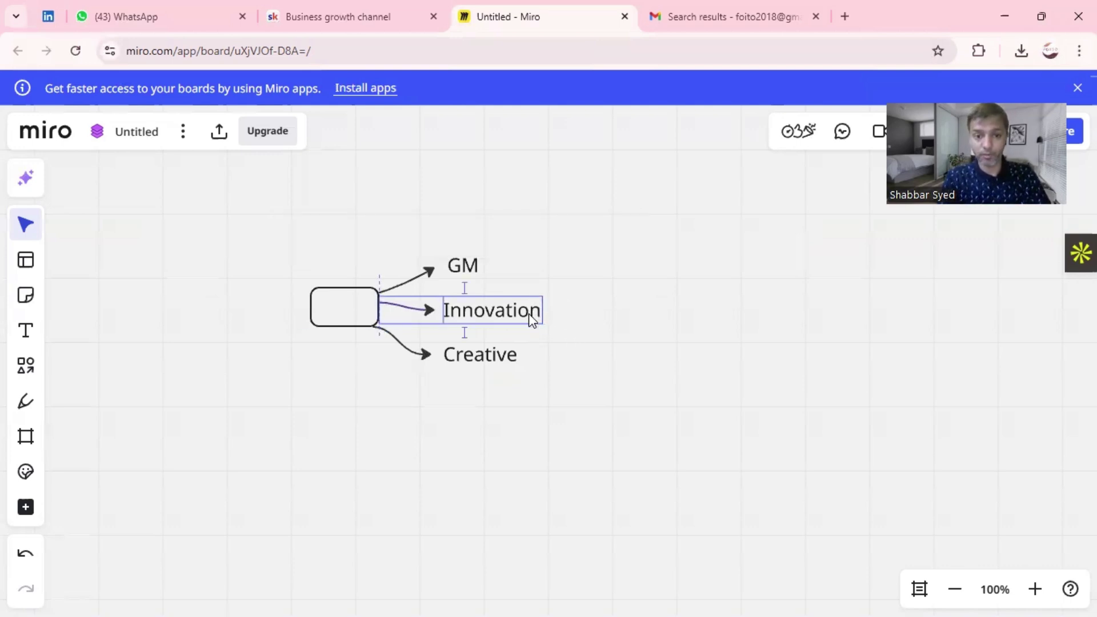
click(640, 368)
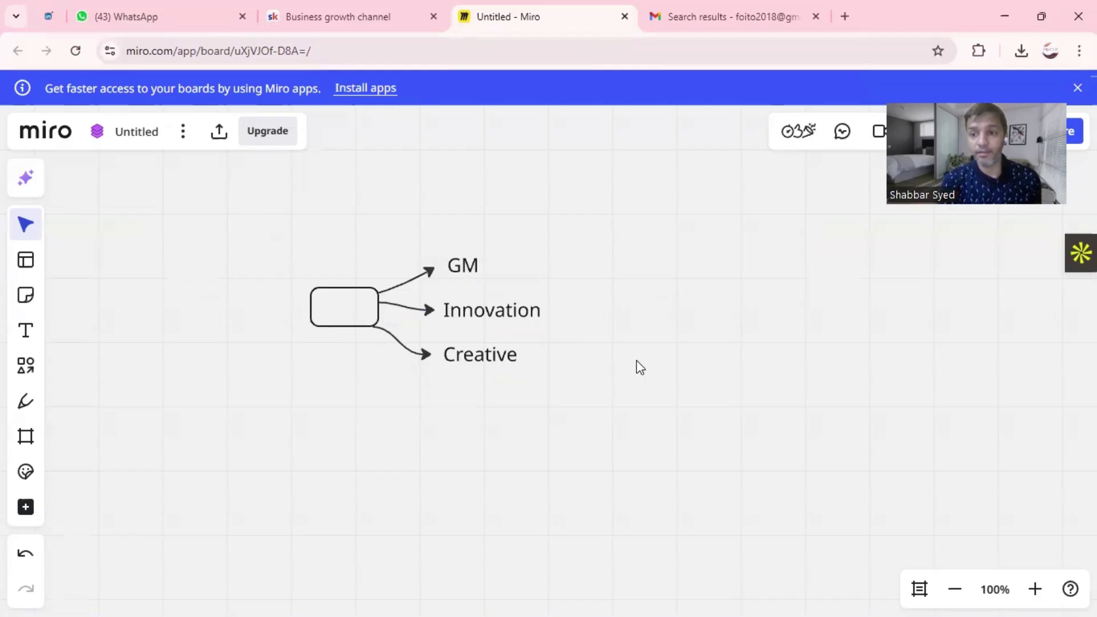
- Place a copy of the Creative label below the original and change its text to "QA"
click(480, 356)
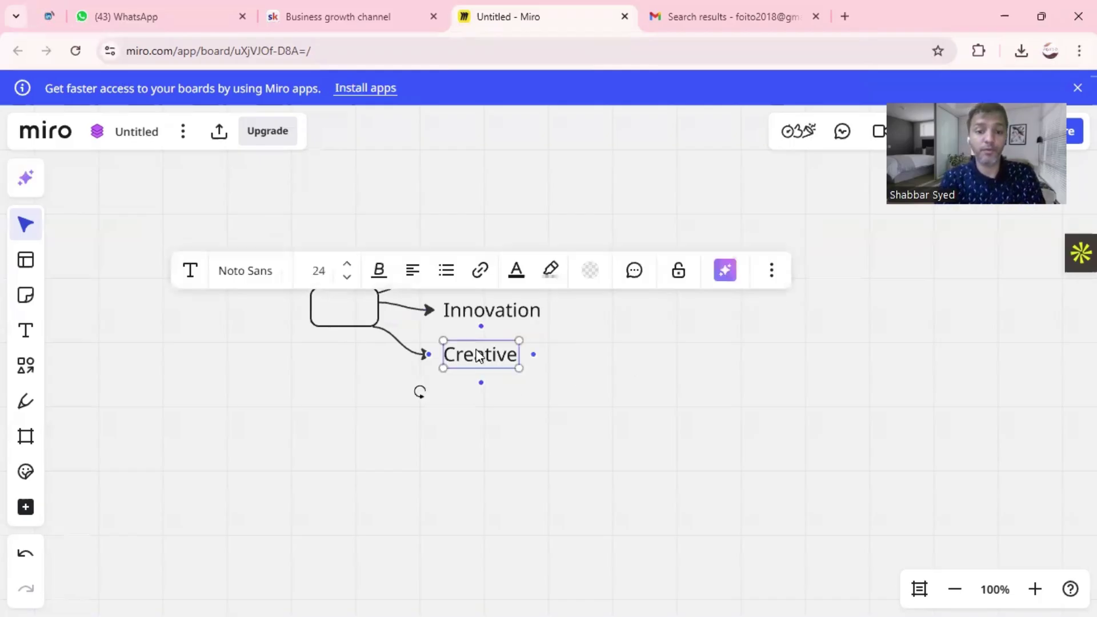
click(481, 383)
mouse_move(481, 371)
mouse_down()
mouse_move(463, 388)
mouse_move(487, 387)
mouse_up()
double_click(476, 400)
text(QA)
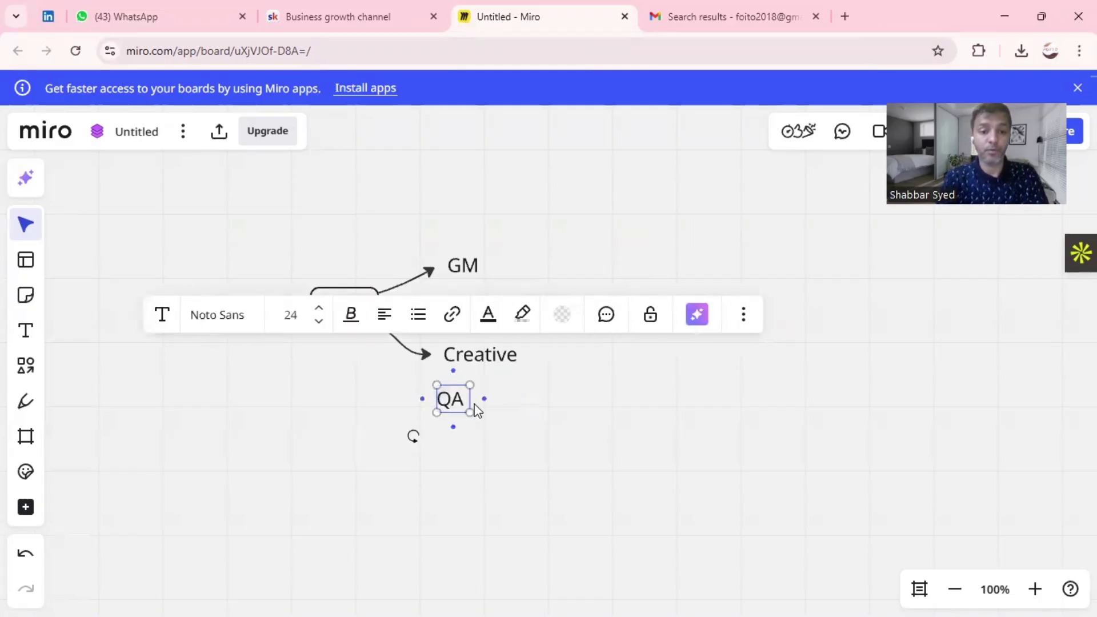
key(Escape)
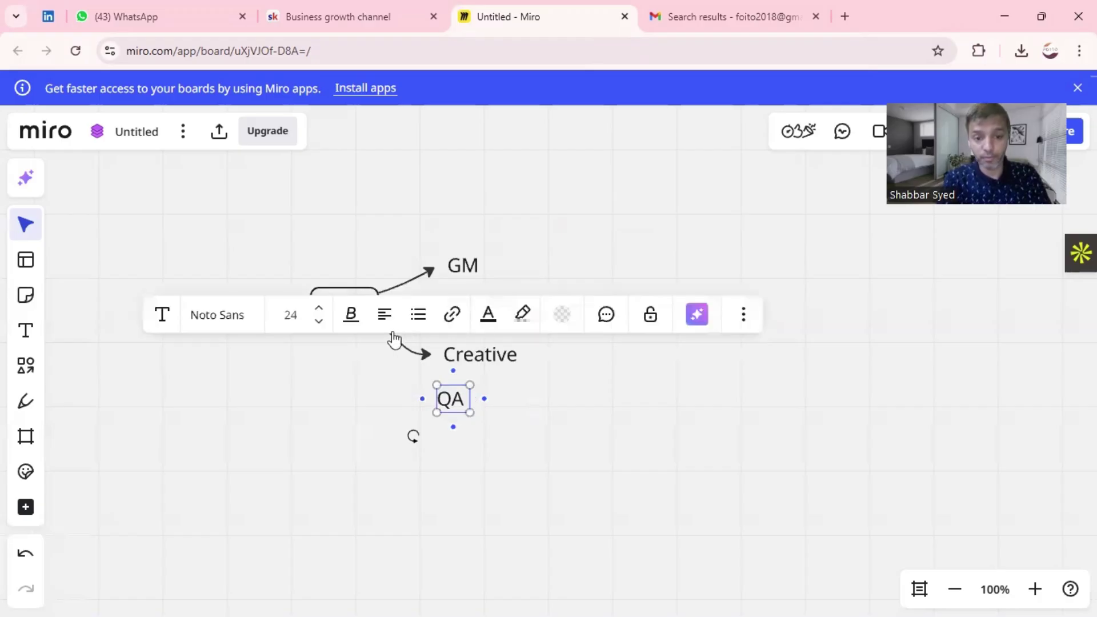
- Copy the Creative arrow and reposition the copy's ends so it runs from the box's bottom edge to the QA label
click(400, 341)
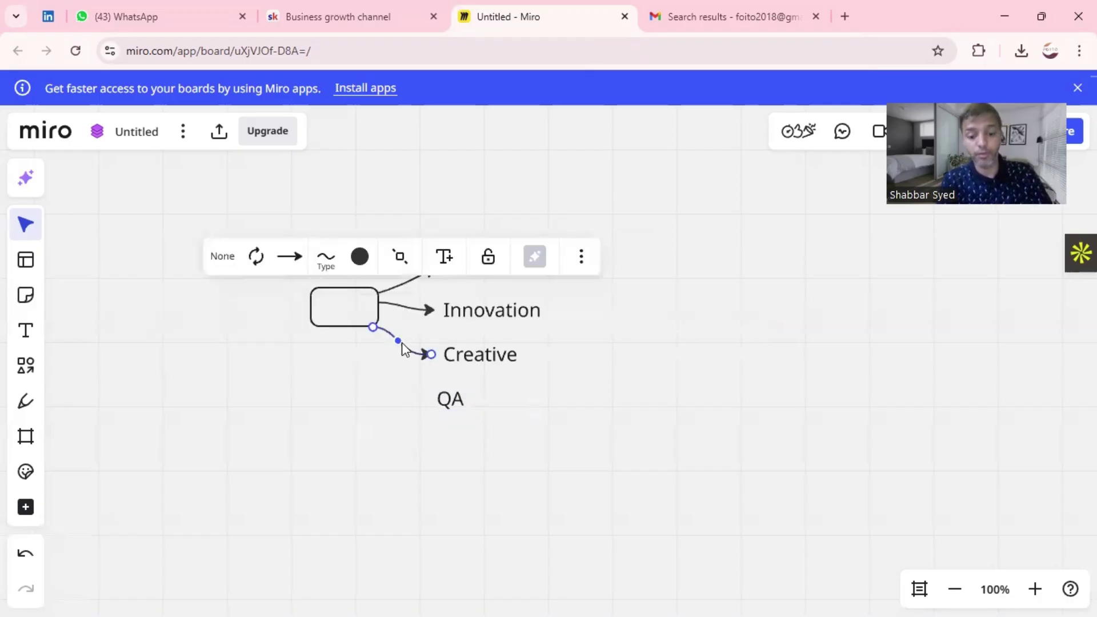
drag(402, 341, 376, 351)
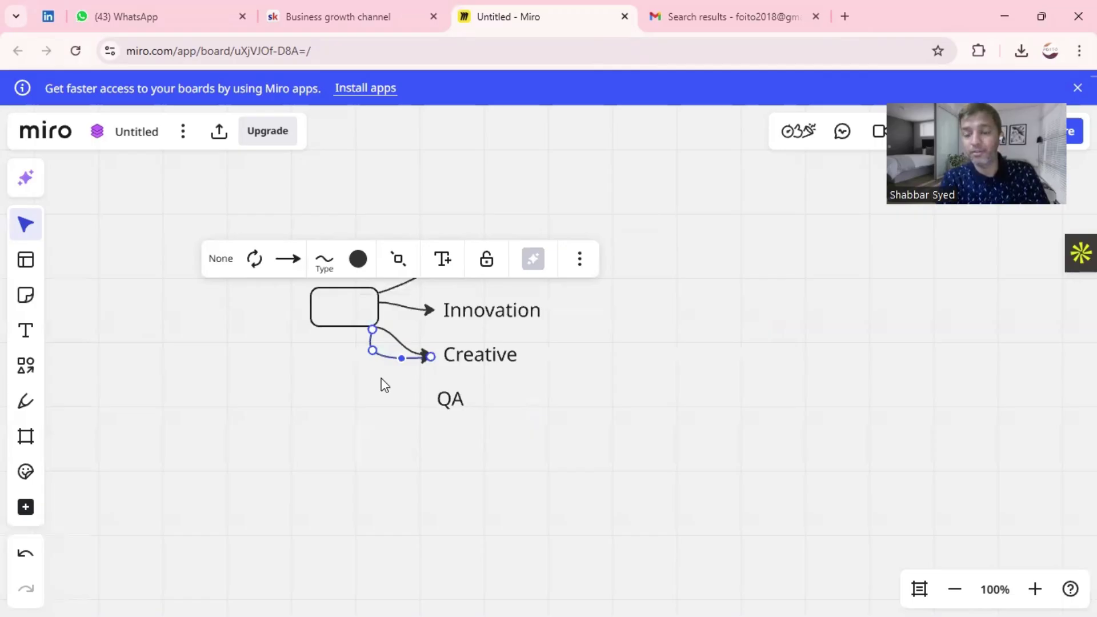
drag(372, 330, 356, 328)
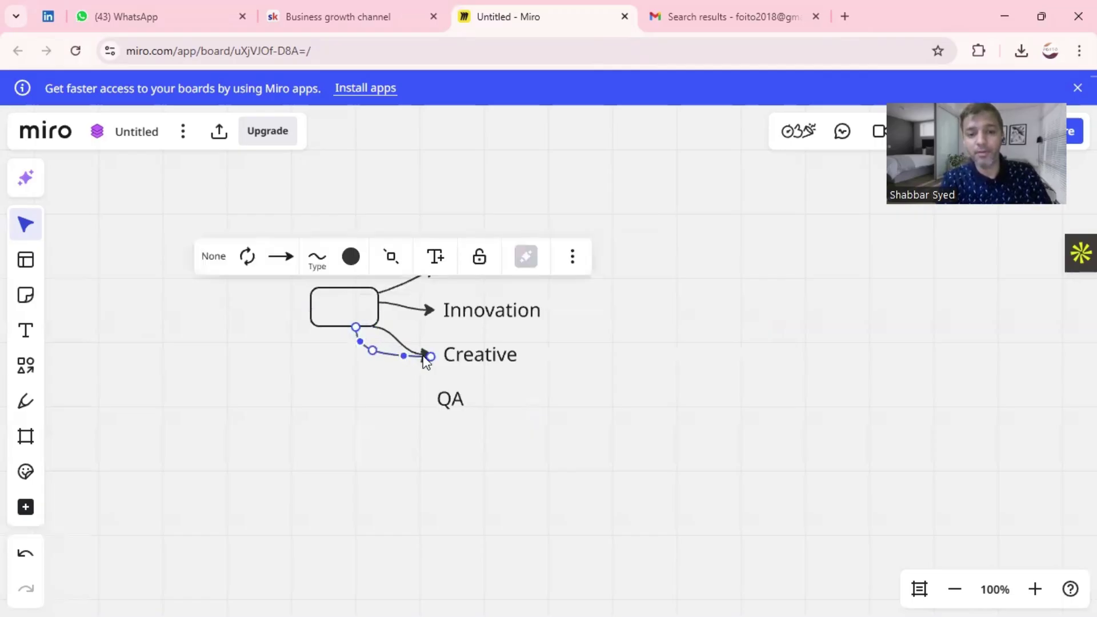
drag(430, 358, 427, 404)
click(339, 431)
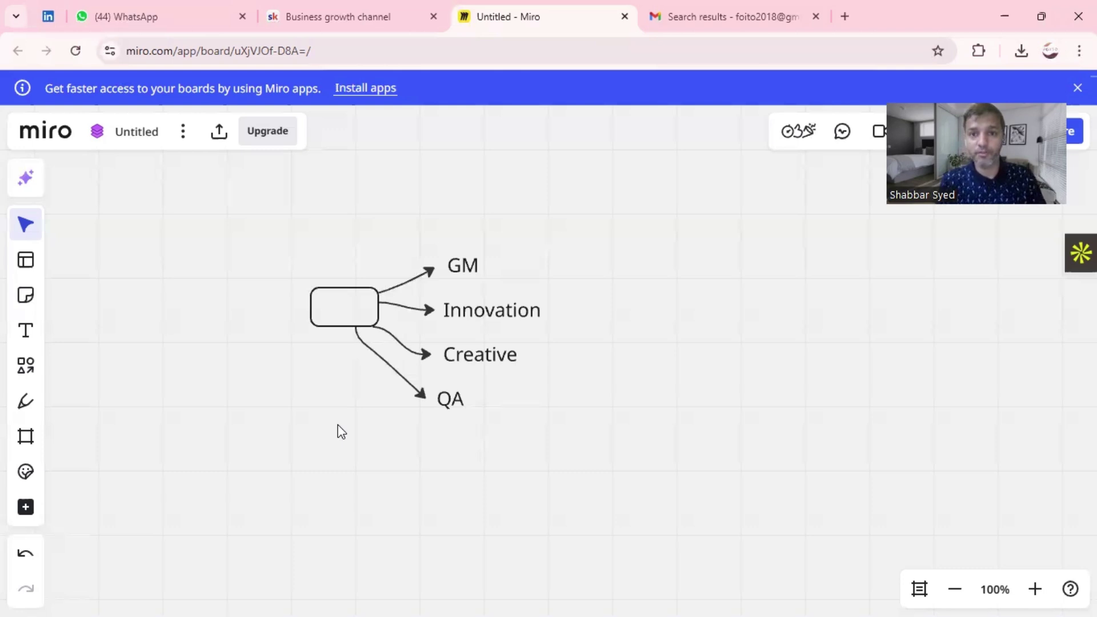
- Look at the four-quadrant chart in Business Launch Handout.pdf in Gmail and return to the Miro board
click(723, 7)
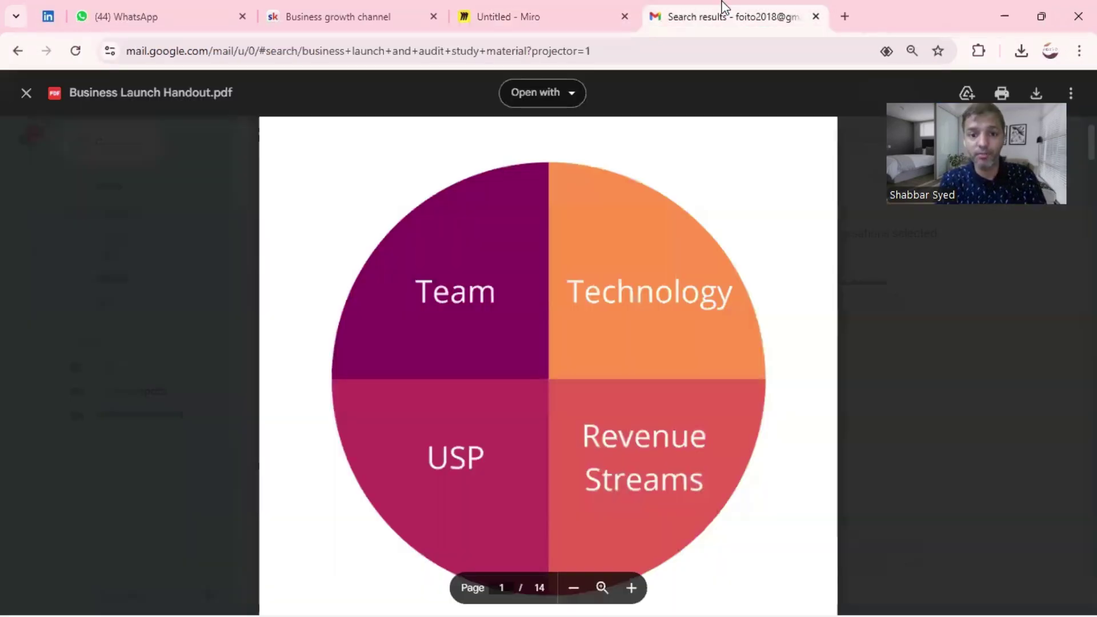
click(557, 8)
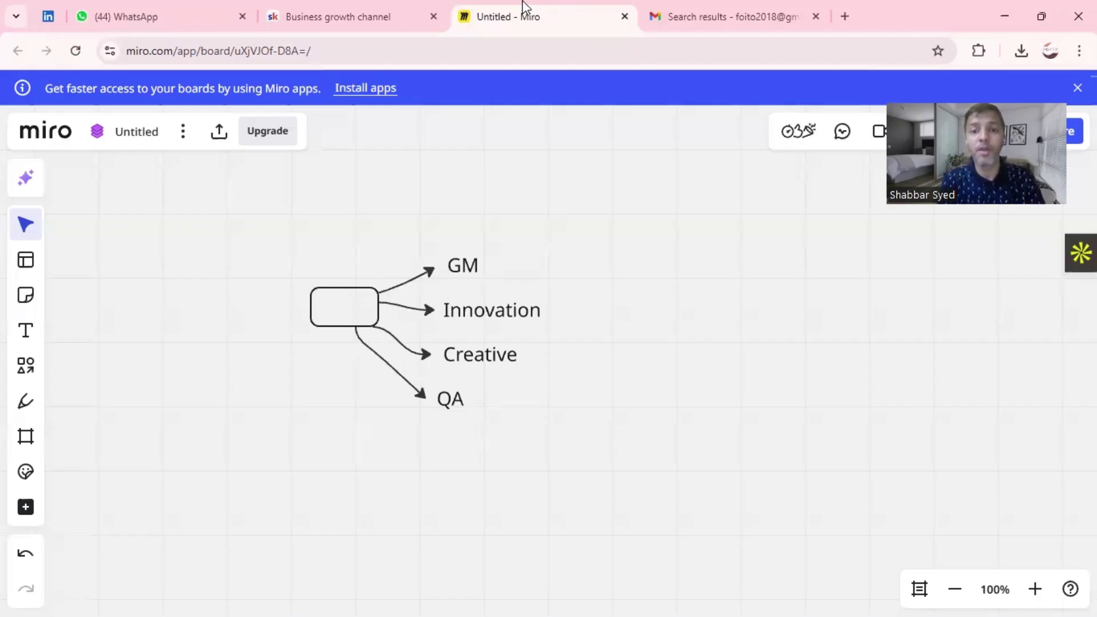
click(819, 6)
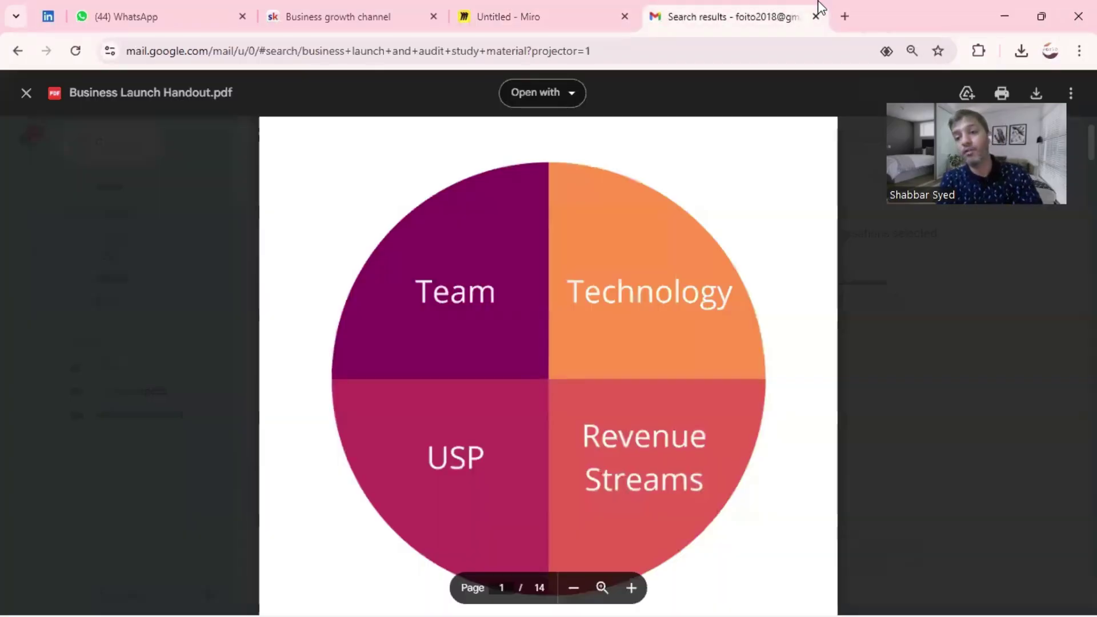
click(549, 12)
- Scale down the whole box diagram with its arrows and labels and move it toward the board's left side
drag(537, 210, 336, 389)
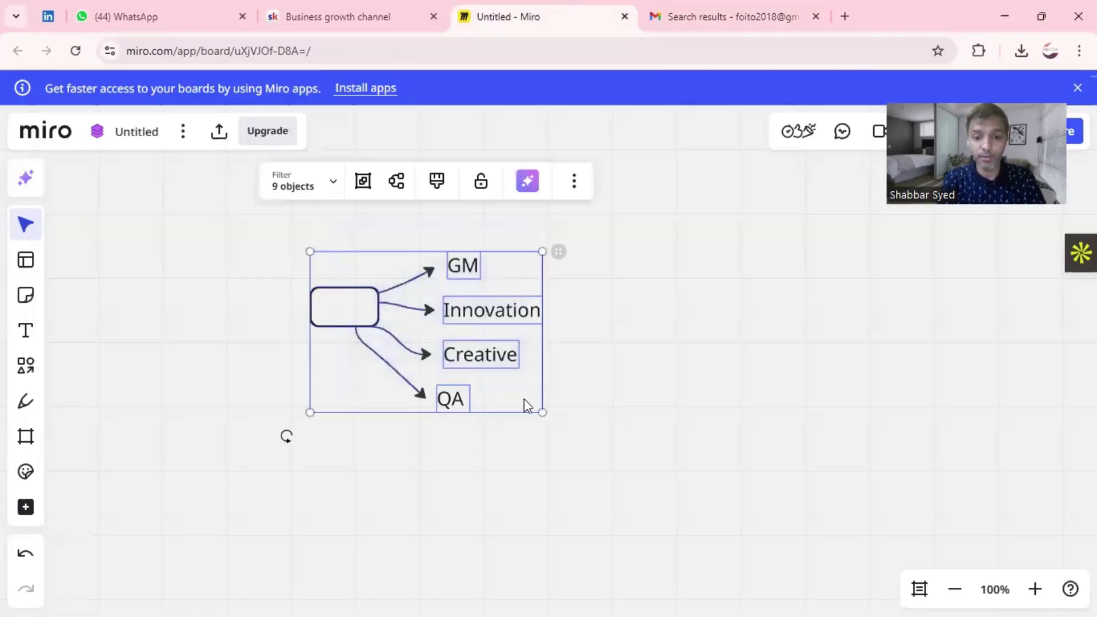
drag(543, 412, 445, 361)
drag(422, 314, 312, 341)
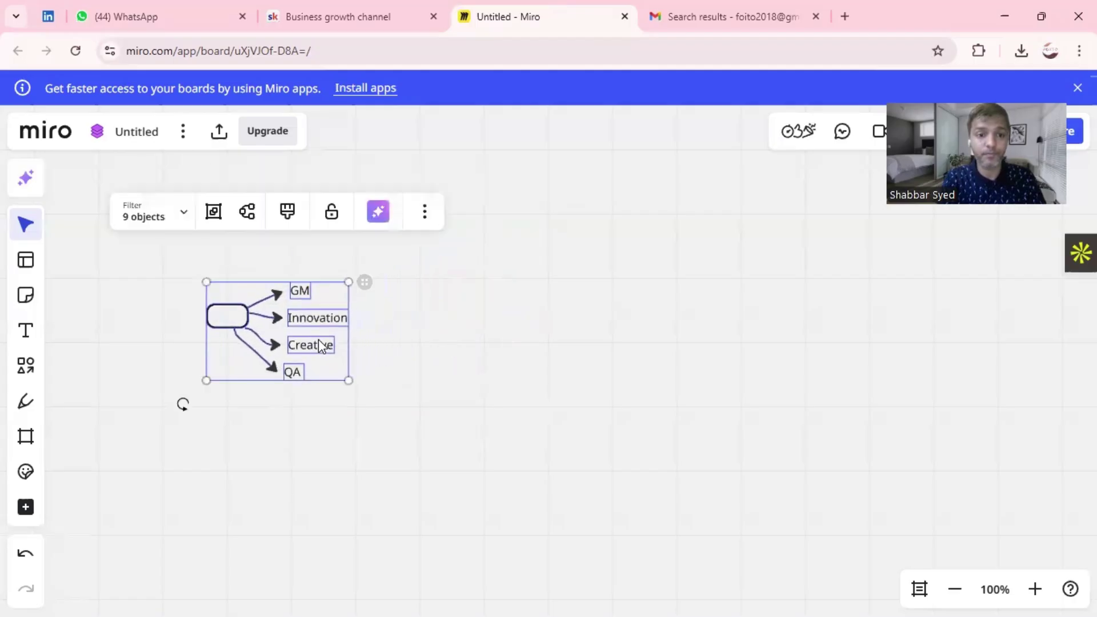
click(464, 294)
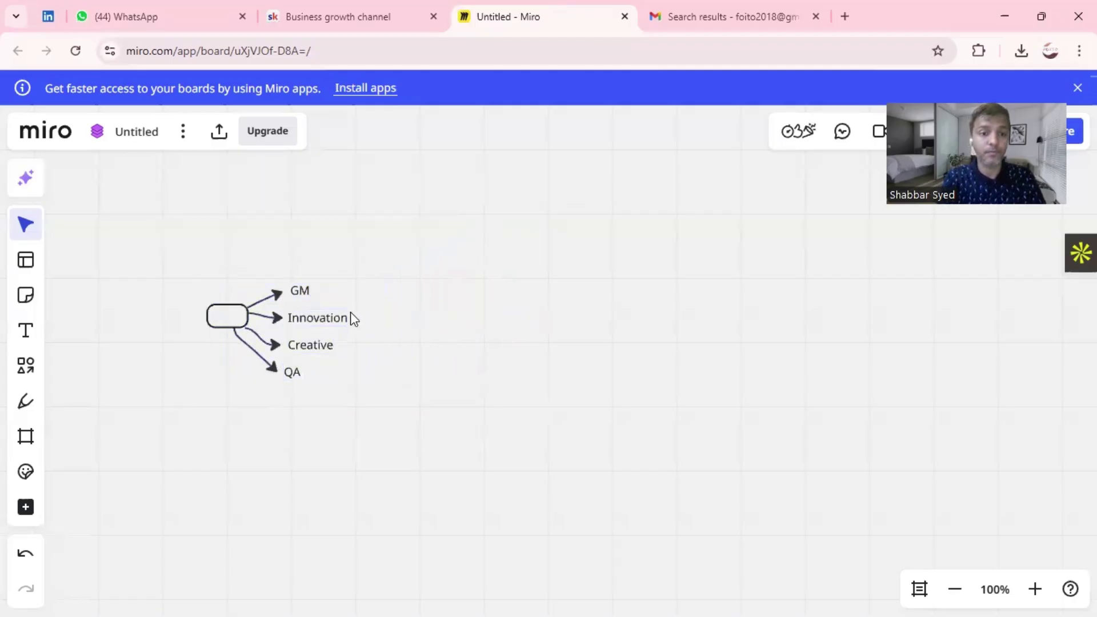
- Draw a small triangle on the empty area to the right of the box diagram
click(30, 368)
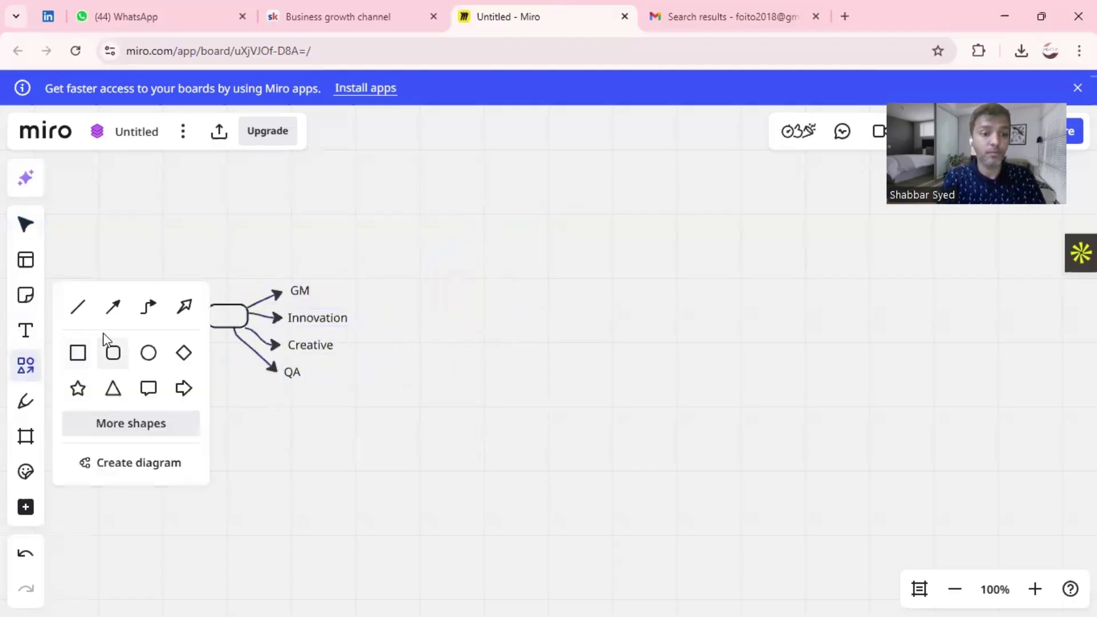
click(113, 389)
drag(536, 256, 592, 310)
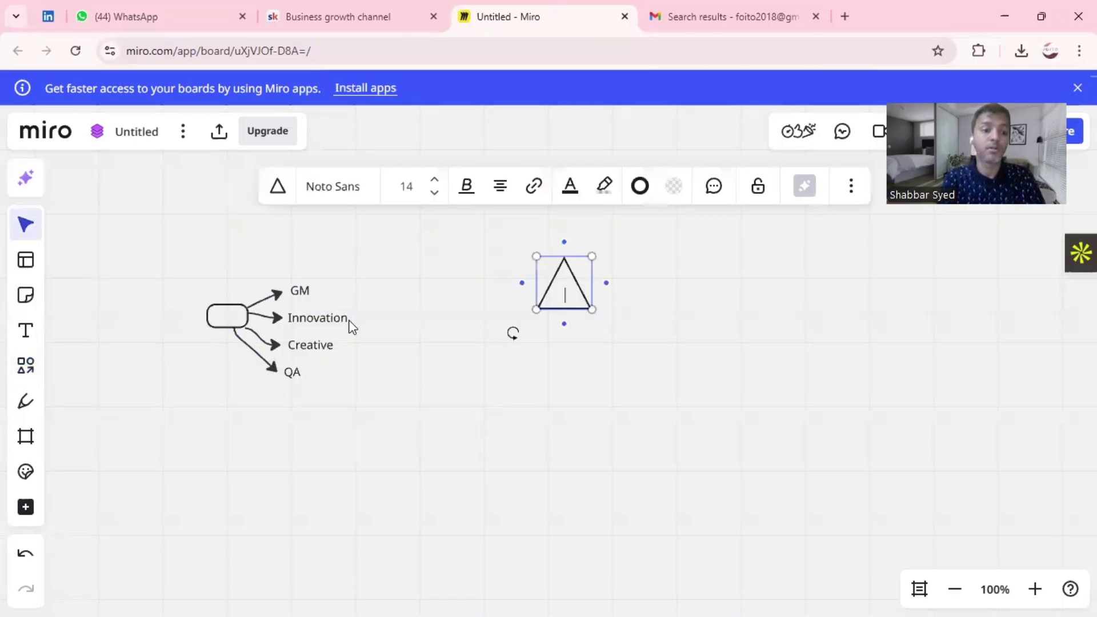
click(132, 316)
- Draw an arrow from the triangle's left side pointing up and to the left, without attaching a new object
click(26, 366)
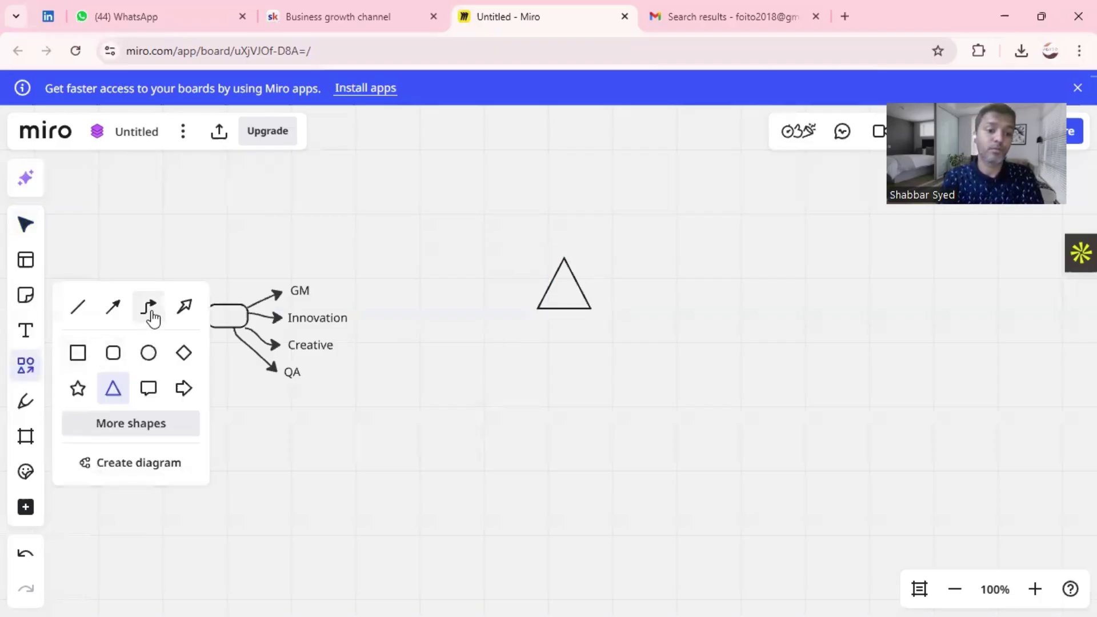
click(114, 309)
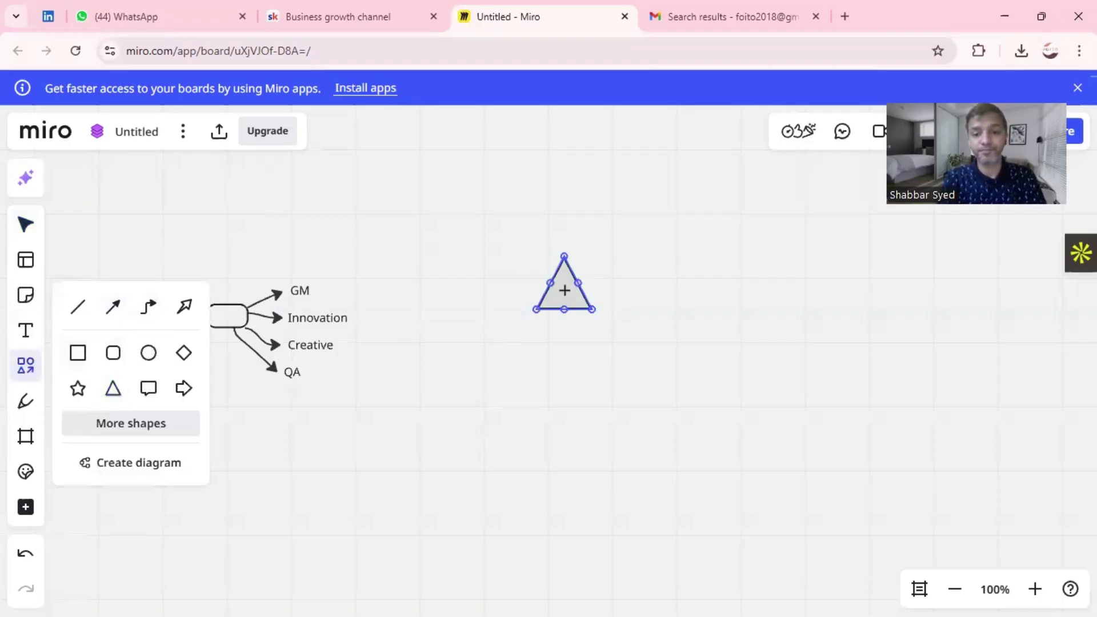
drag(565, 291, 507, 255)
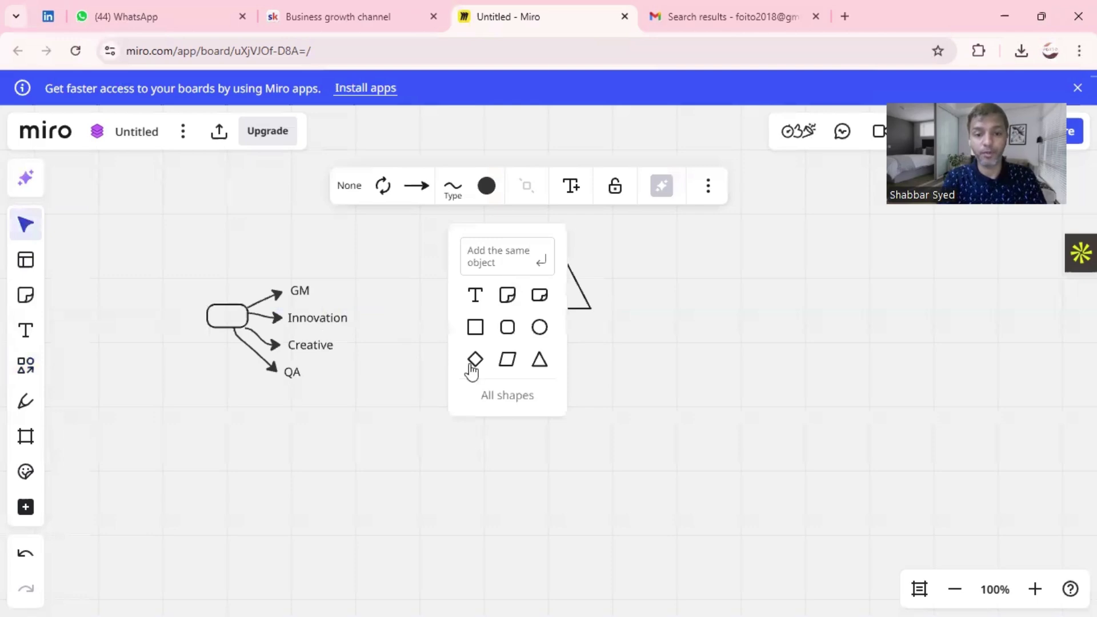
click(411, 406)
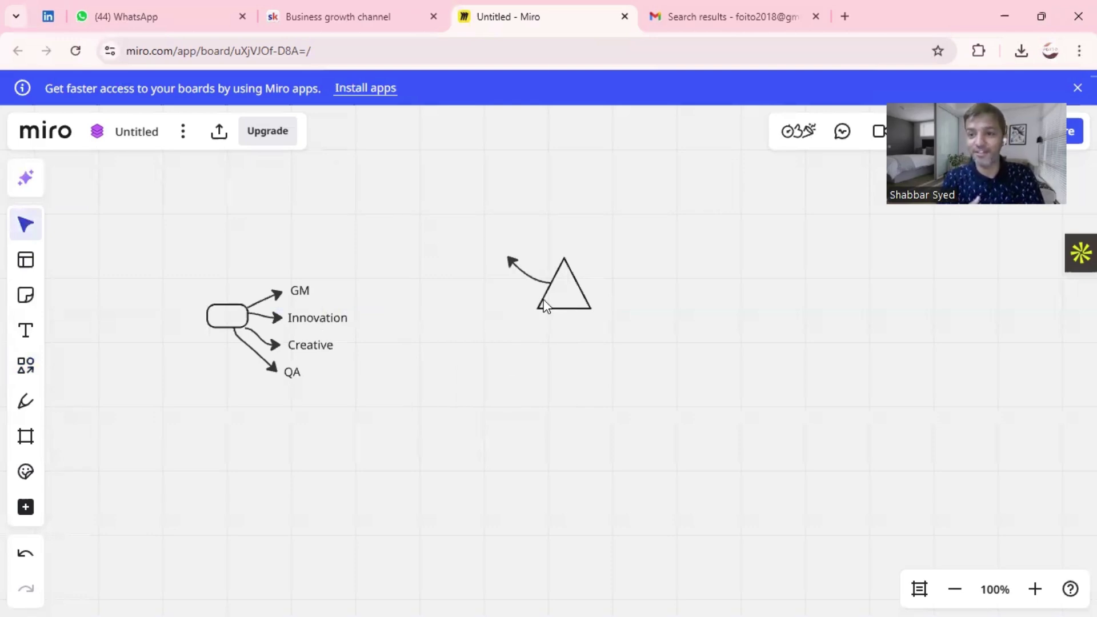
- Add two copies of the arrow to the triangle, one pointing down from its base and one pointing up-right from its right side
click(509, 259)
drag(509, 258, 566, 342)
click(529, 279)
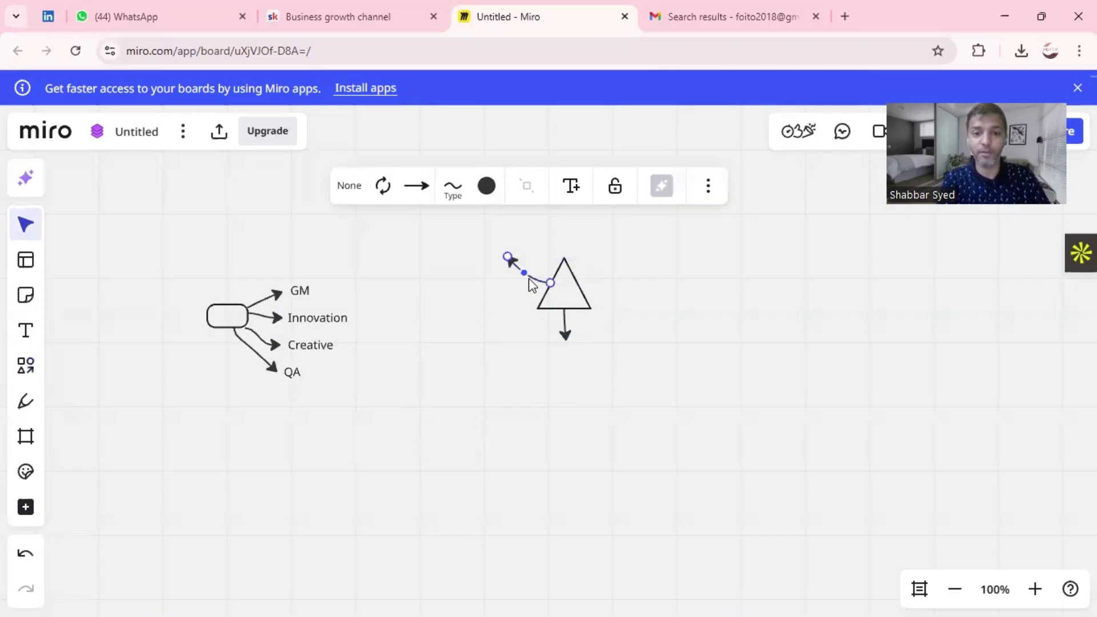
drag(533, 284, 574, 286)
drag(508, 270, 578, 283)
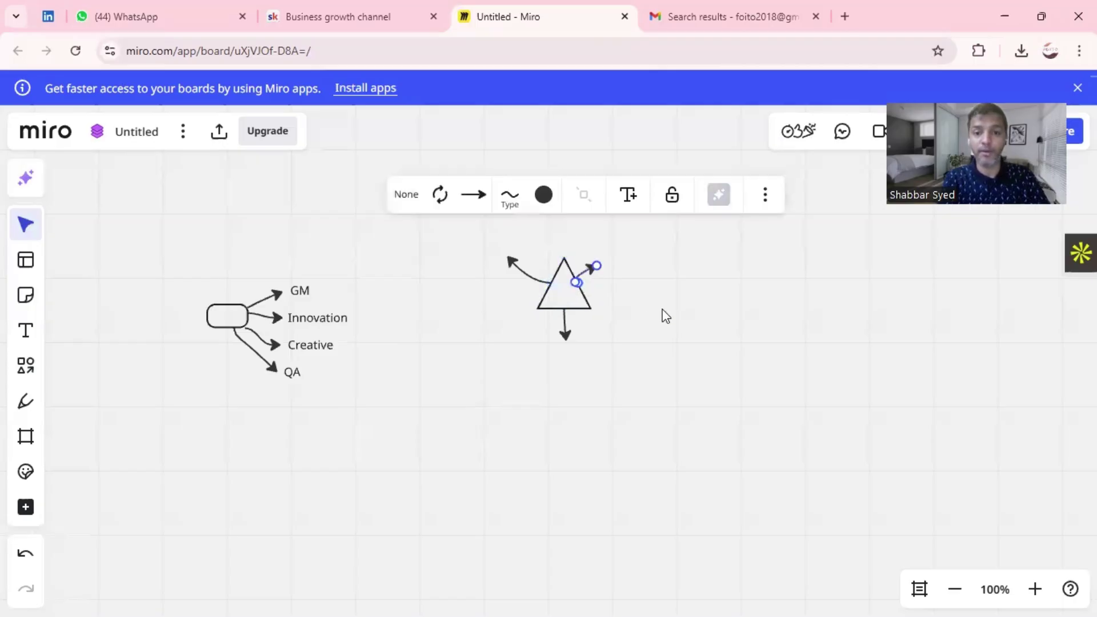
click(610, 275)
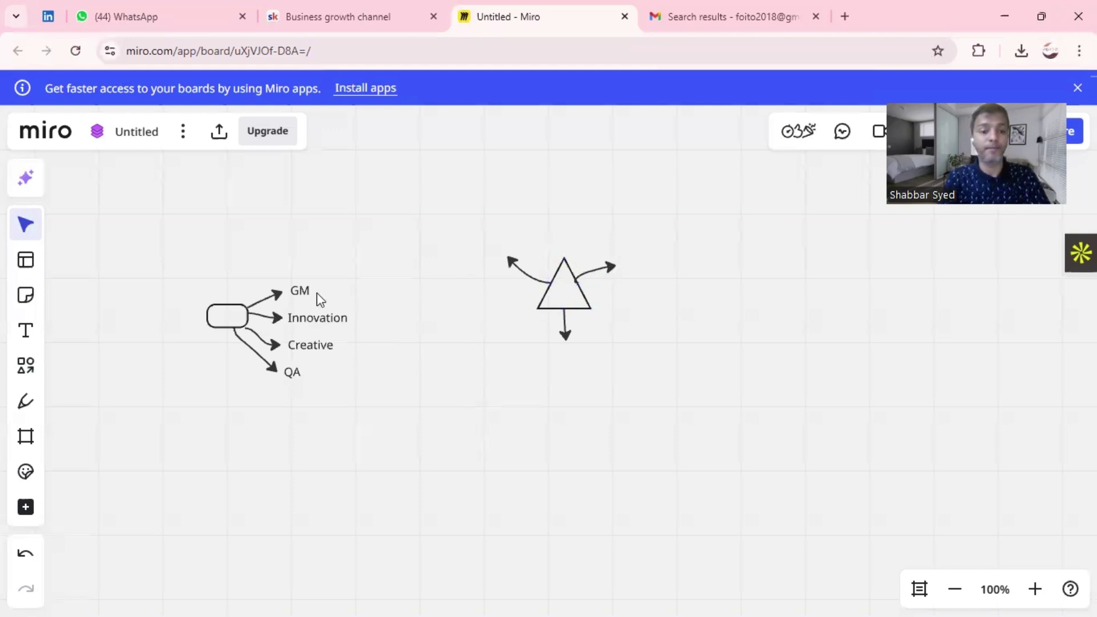
- Copy the Innovation label above the triangle's upper-left arrow and change its text to "Hardware"
click(309, 325)
drag(308, 324, 507, 239)
double_click(505, 239)
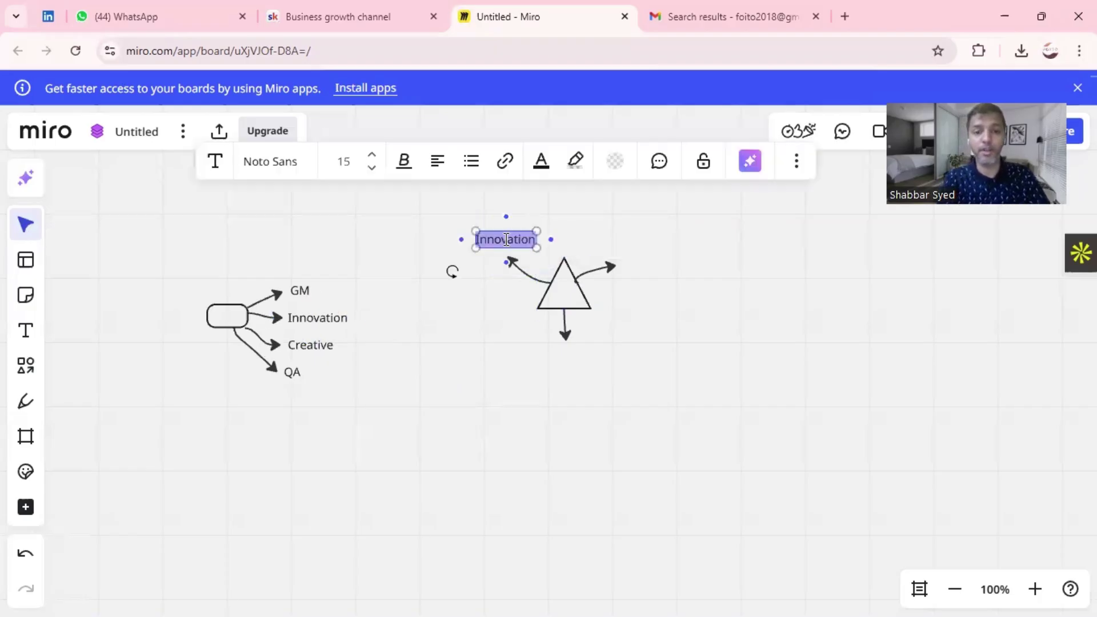
text(Hardwa)
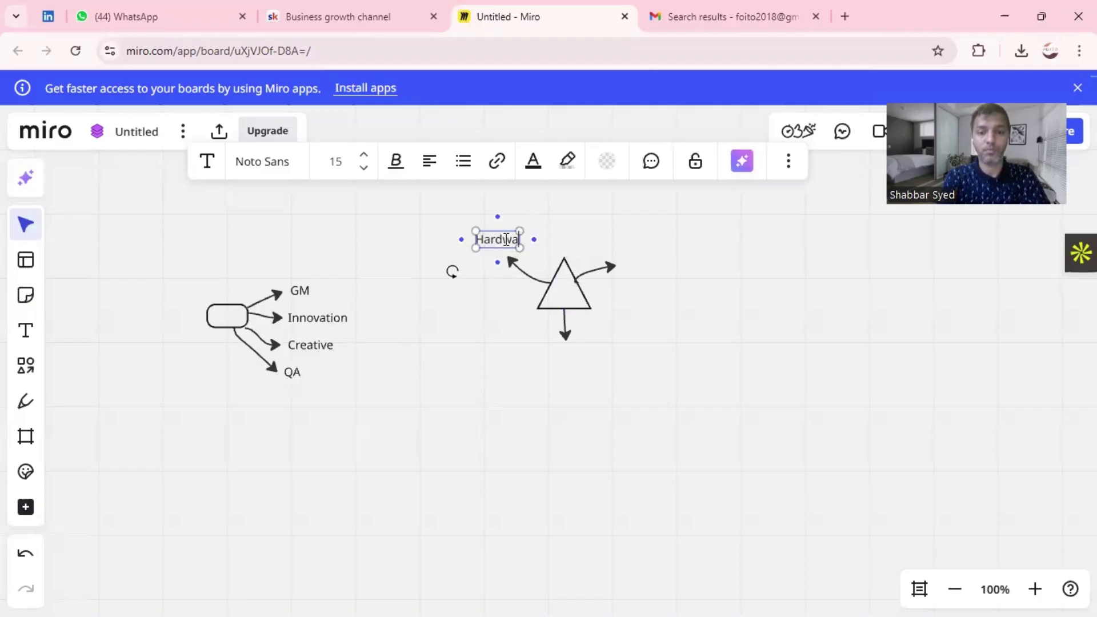
text(re)
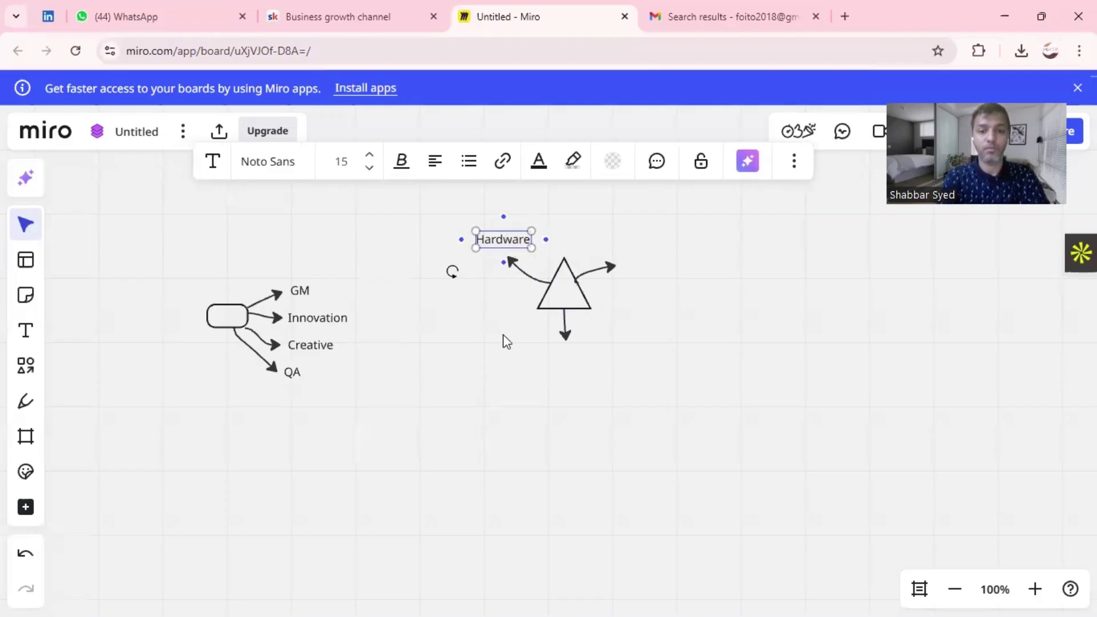
click(509, 333)
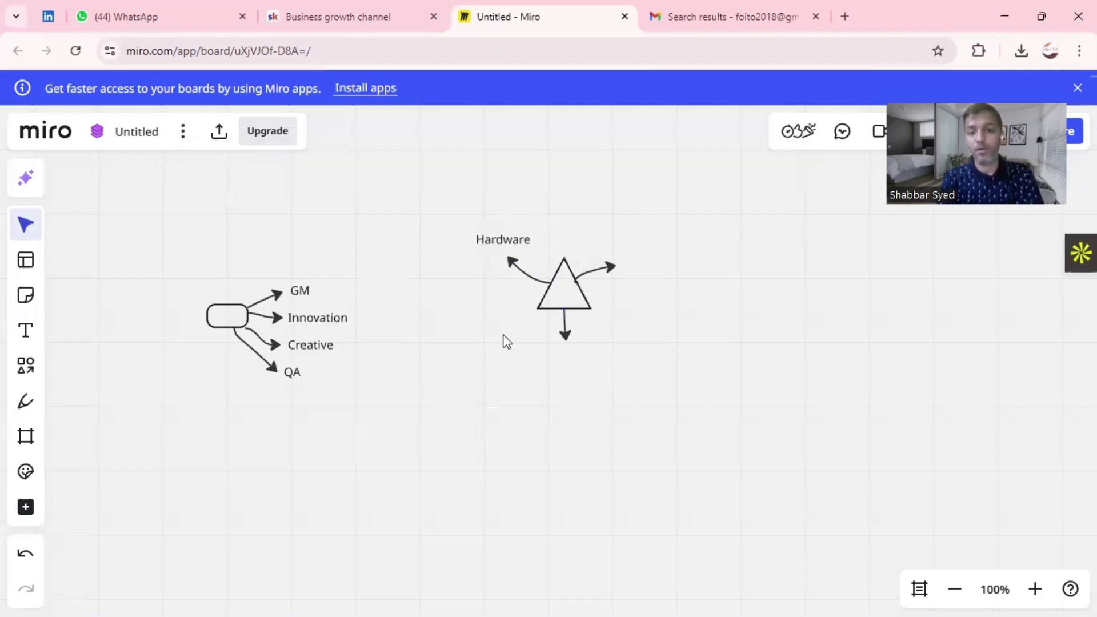
- Copy the Hardware label below the triangle's downward arrow and change its text to "Software"
click(503, 245)
drag(503, 244, 567, 360)
double_click(567, 357)
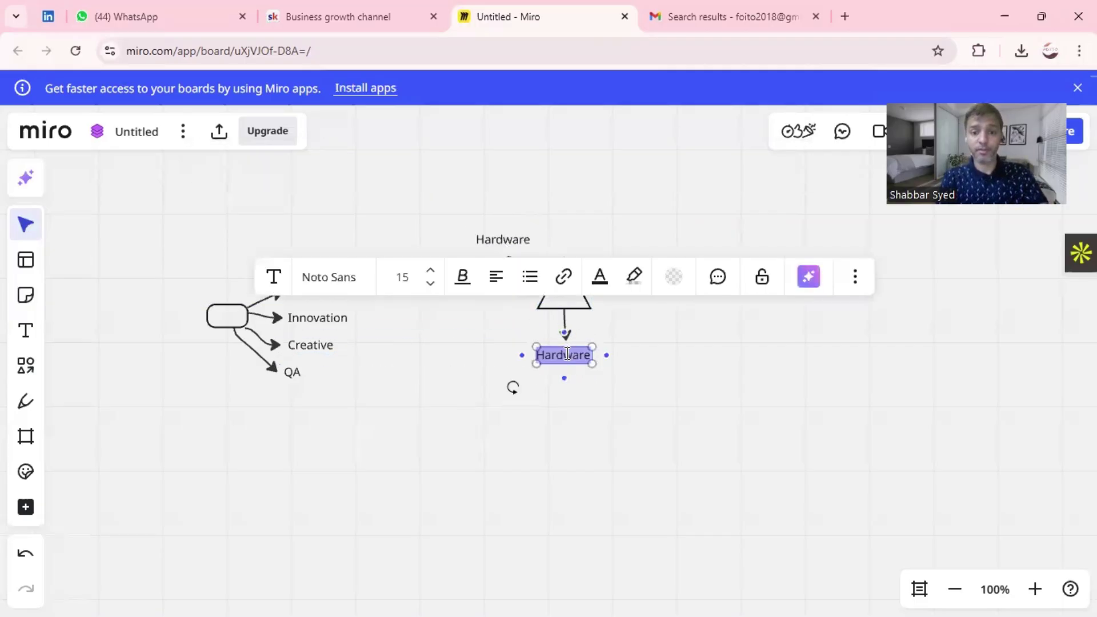
text(Software)
key(Return)
click(693, 392)
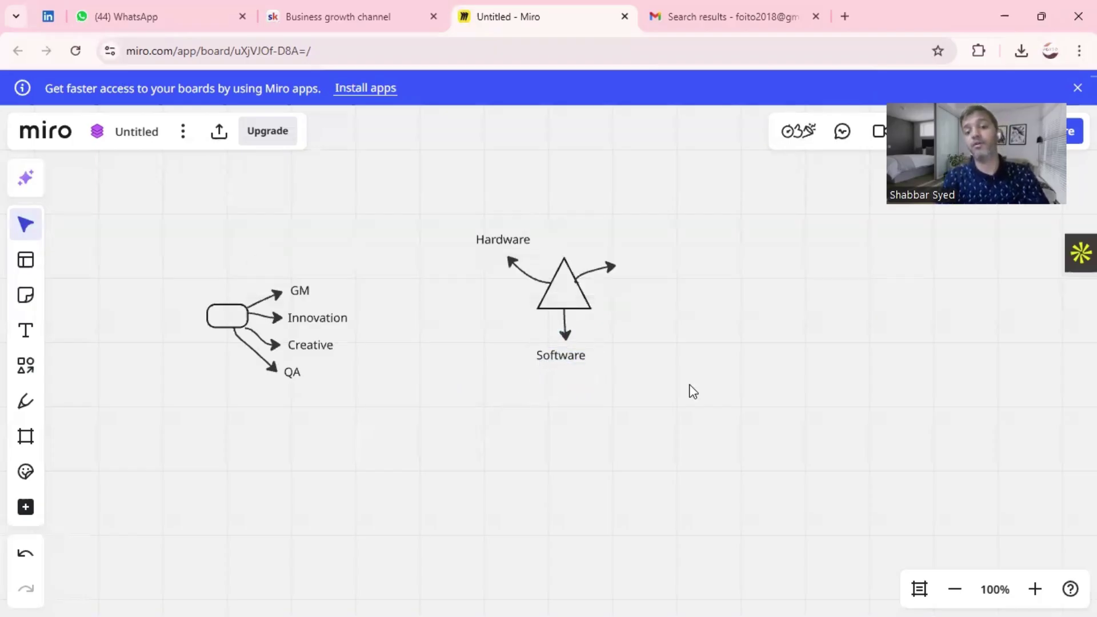
- Place a copy of the Software label at the tip of the triangle's right arrow and change its text to "IOT"
click(571, 360)
key(ctrl+c)
key(ctrl+v)
drag(571, 359, 647, 273)
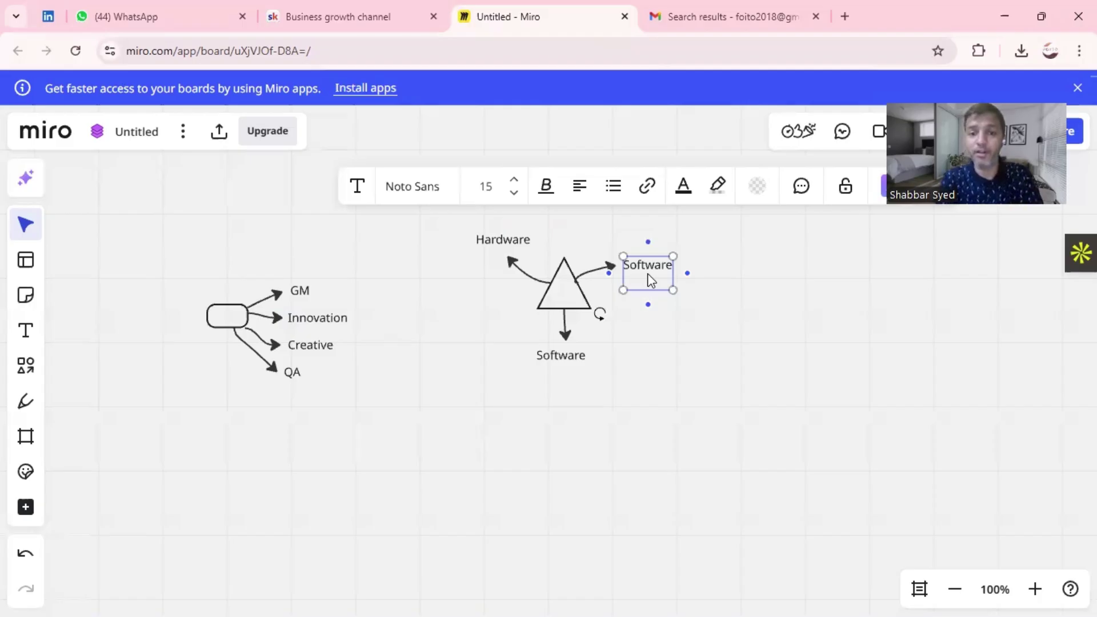
double_click(649, 276)
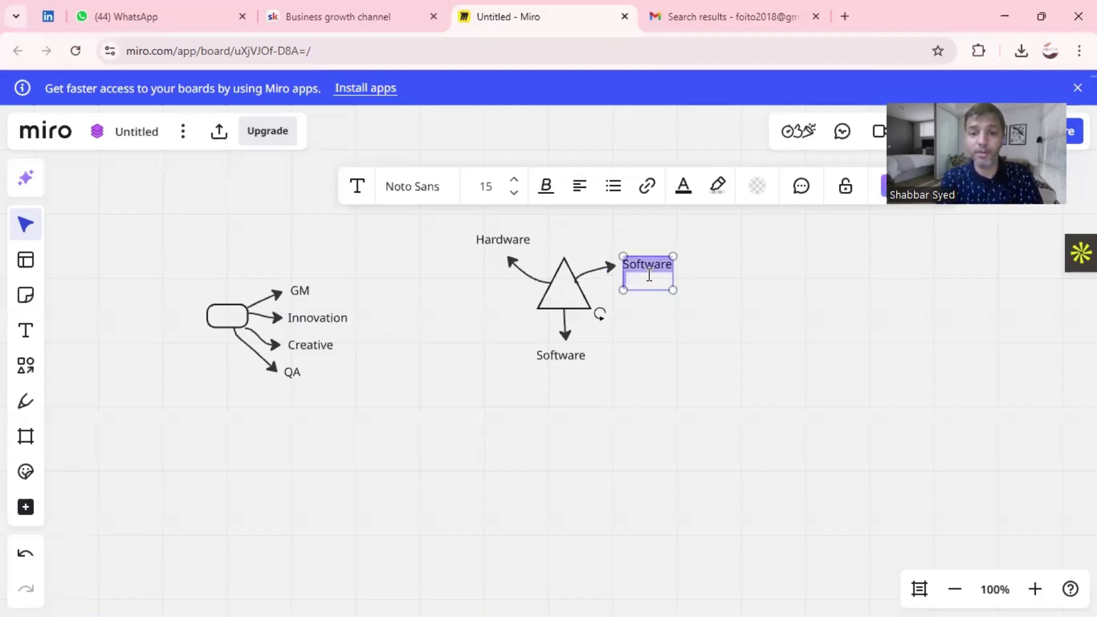
key(BackSpace)
text(IT)
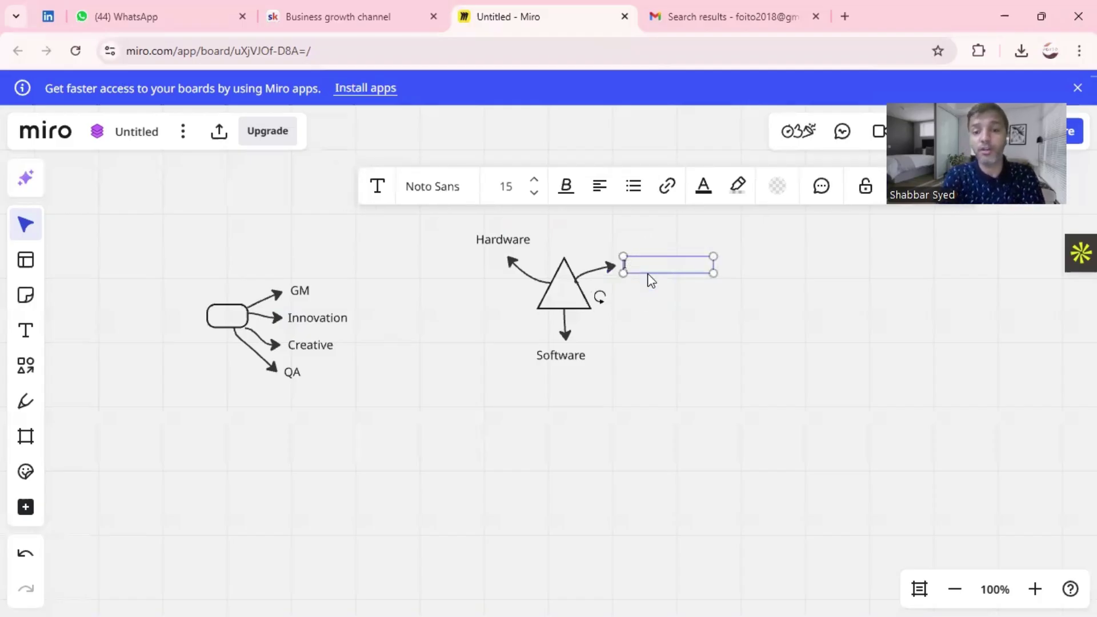
text(T)
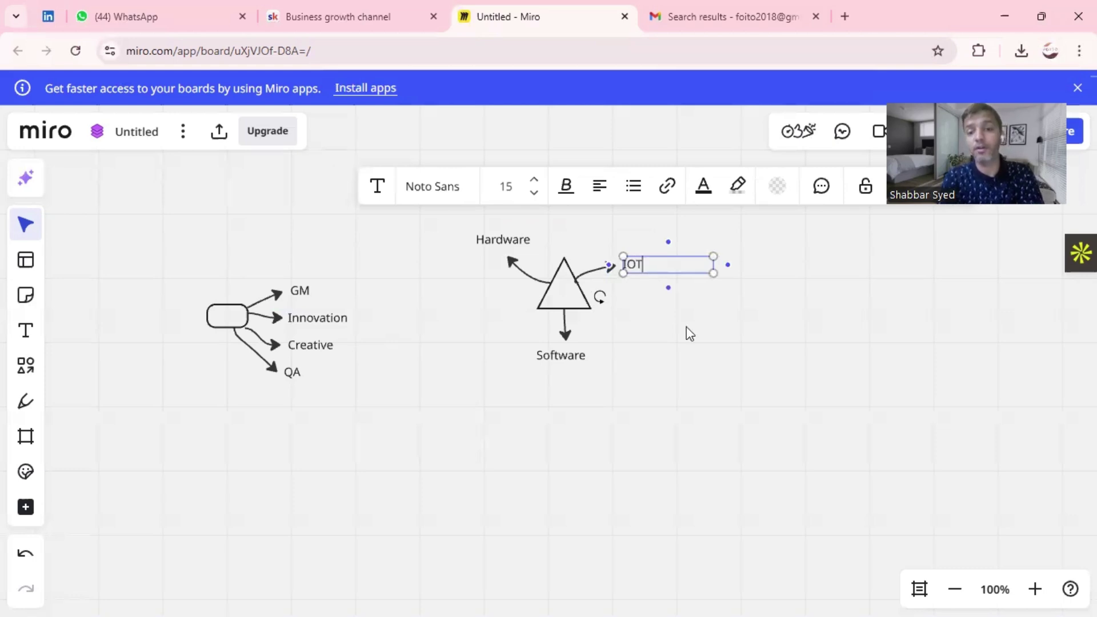
click(690, 331)
click(637, 268)
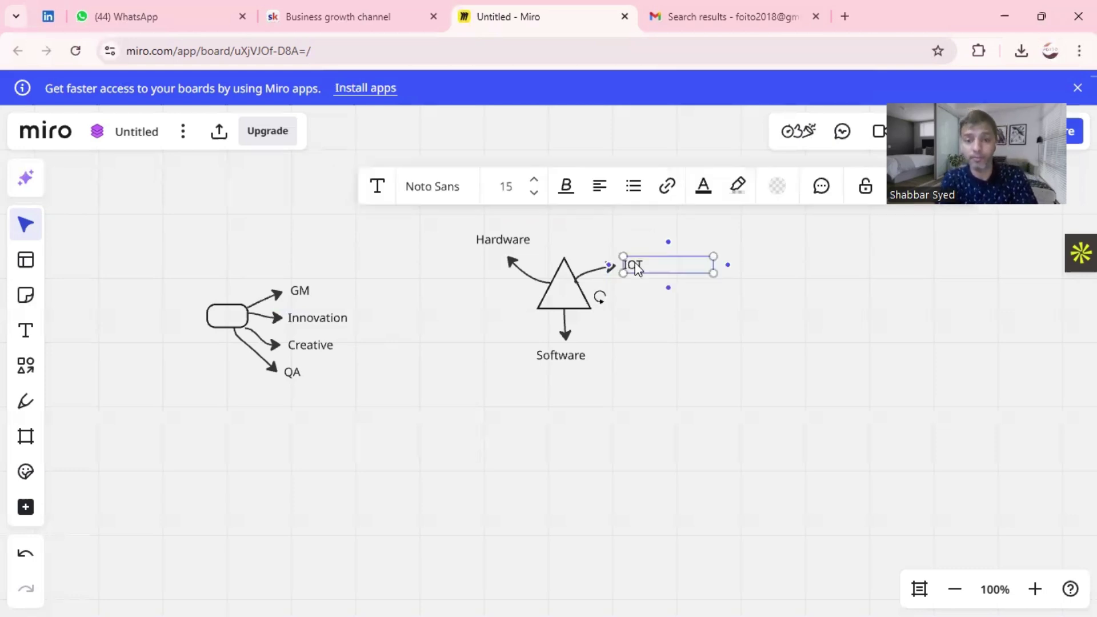
drag(639, 269, 657, 312)
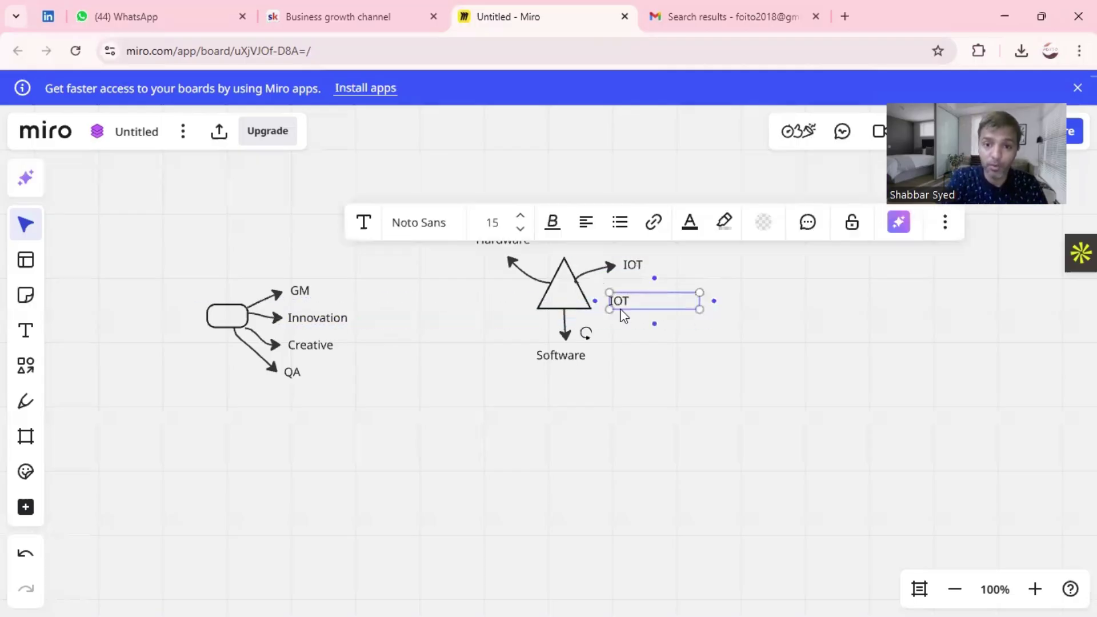
key(ctrl+z)
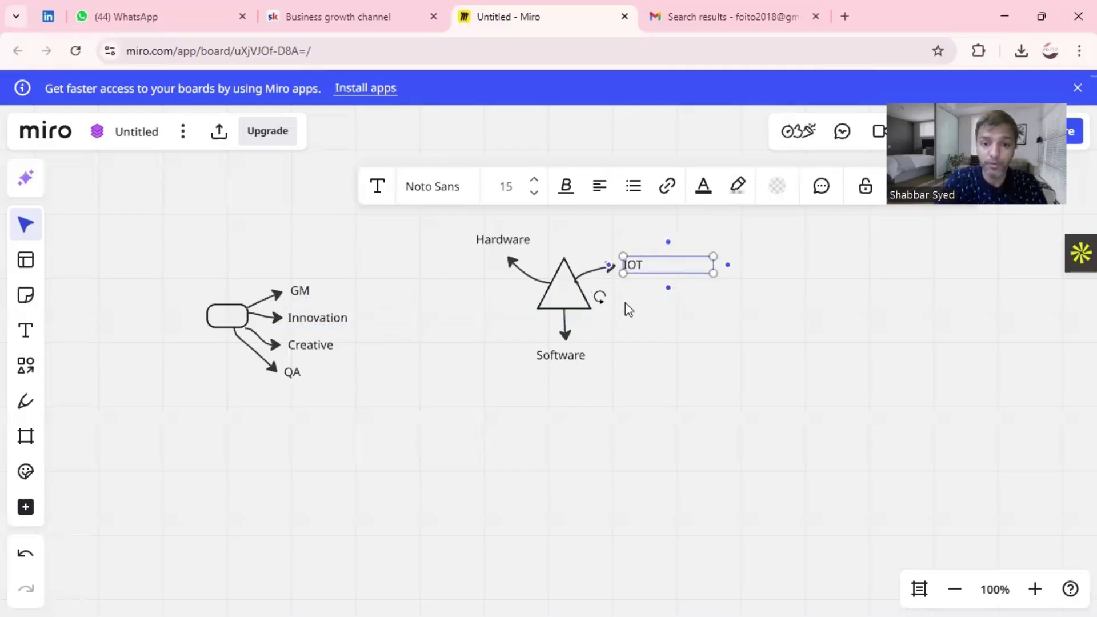
click(607, 323)
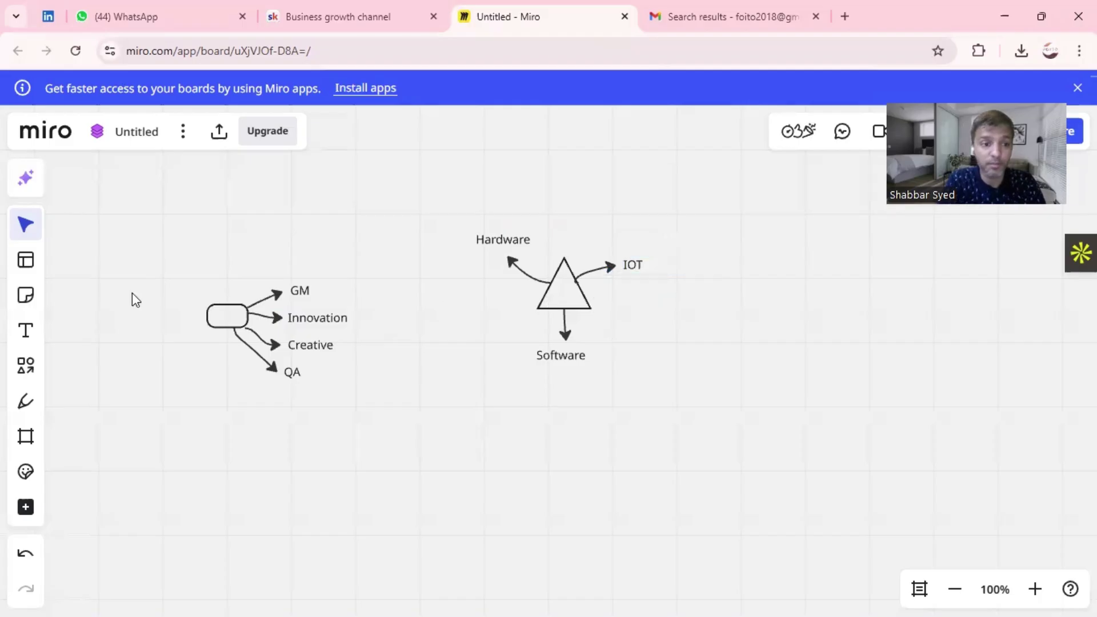
- Draw a small star just below and to the left of the triangle
click(26, 373)
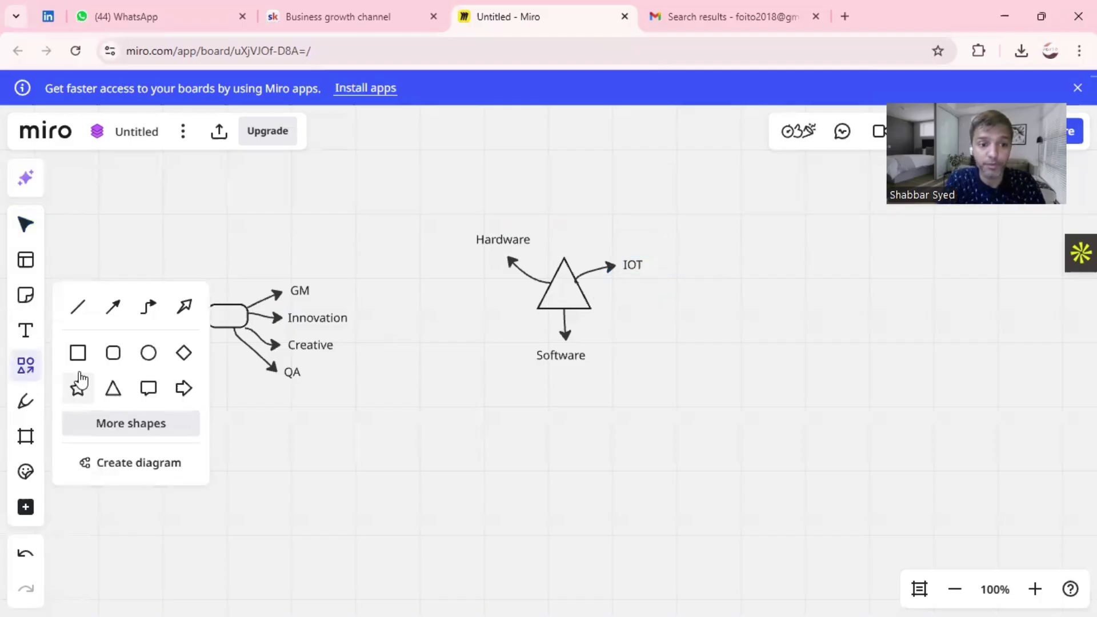
click(78, 388)
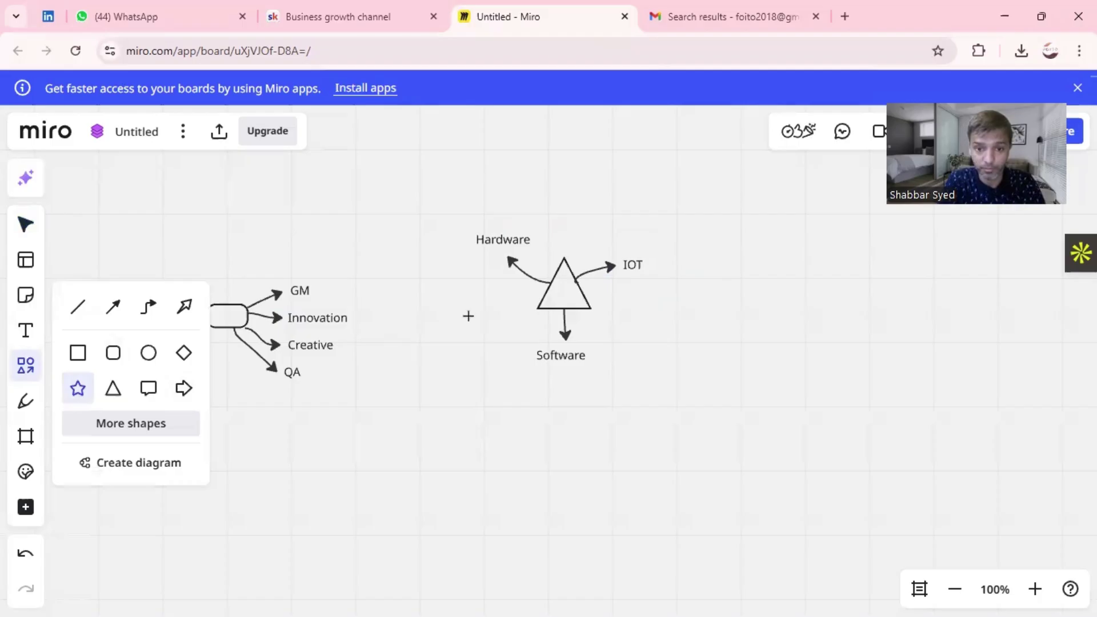
drag(510, 308, 526, 329)
click(503, 396)
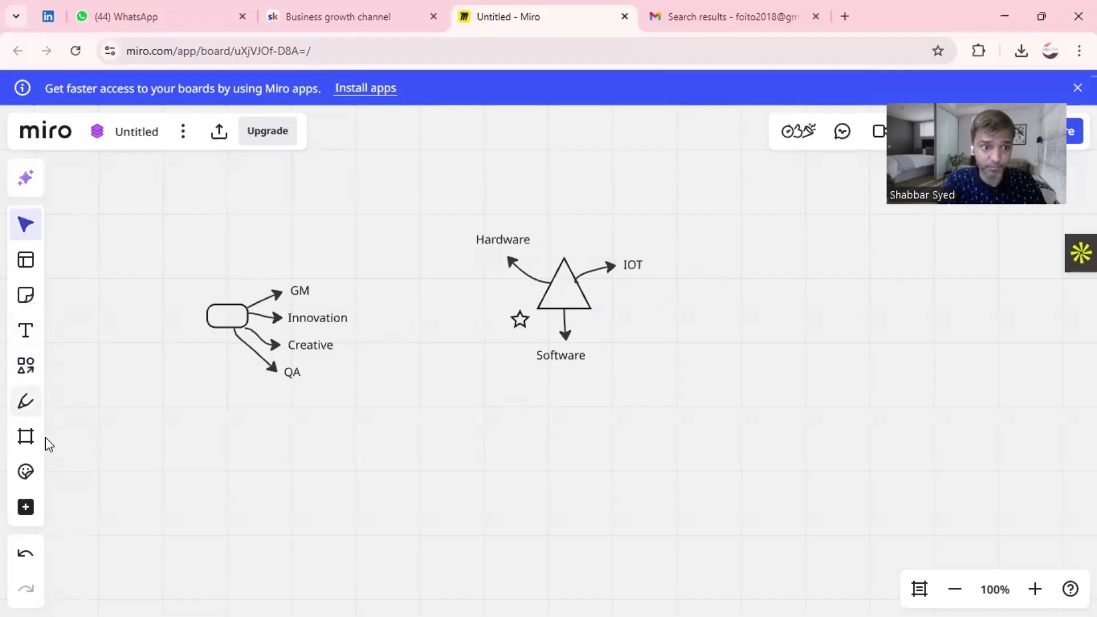
- Draw a curved arrow from the star pointing down and to the left
click(26, 366)
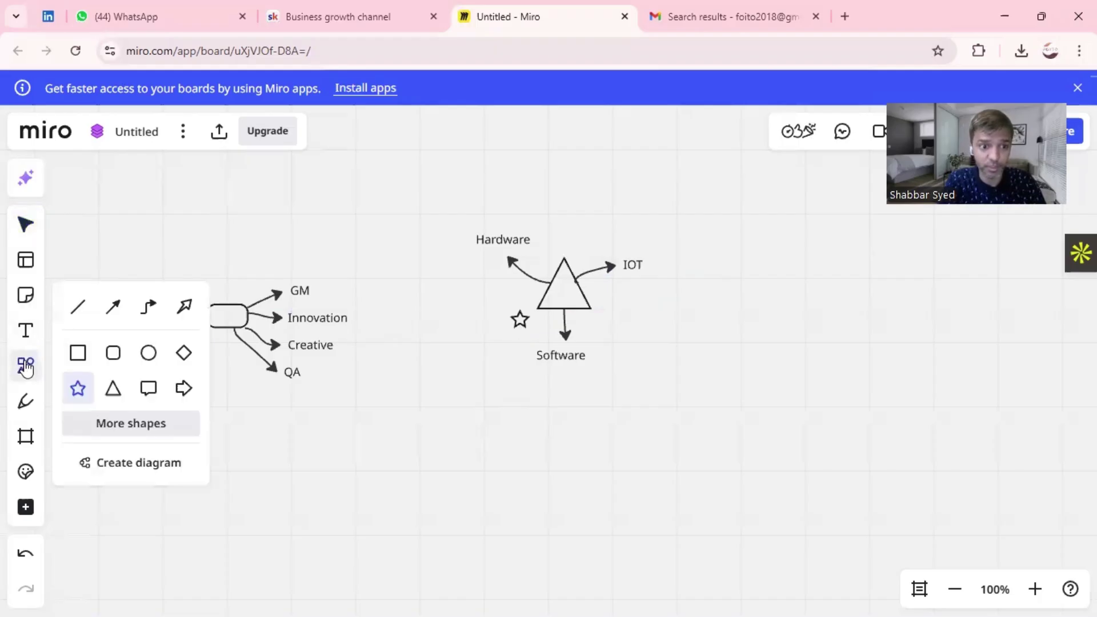
click(113, 308)
drag(517, 324, 495, 341)
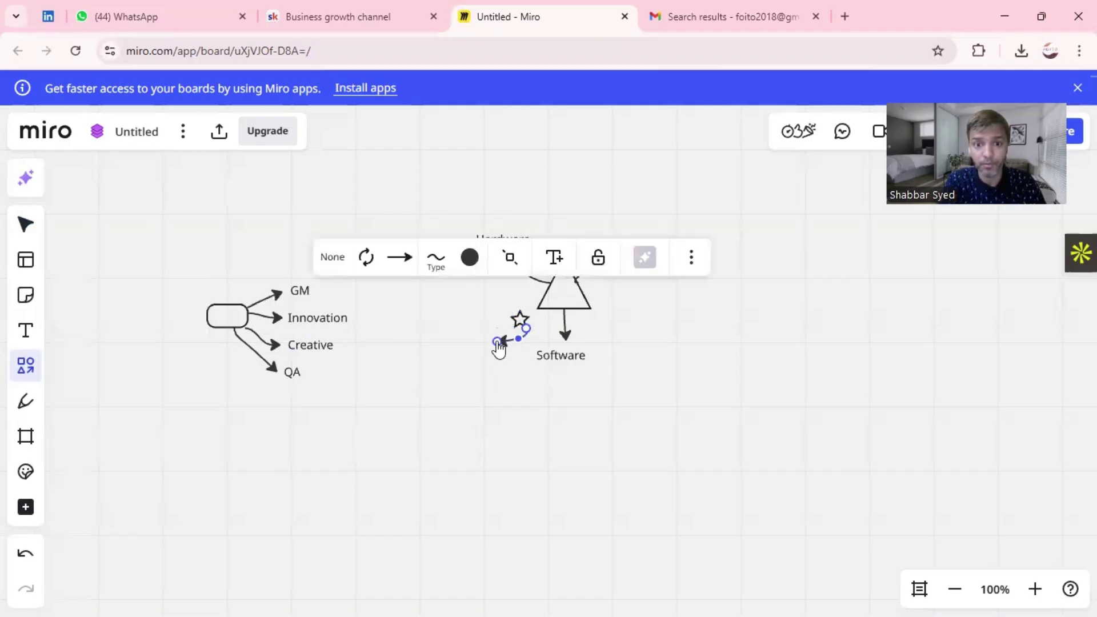
click(421, 316)
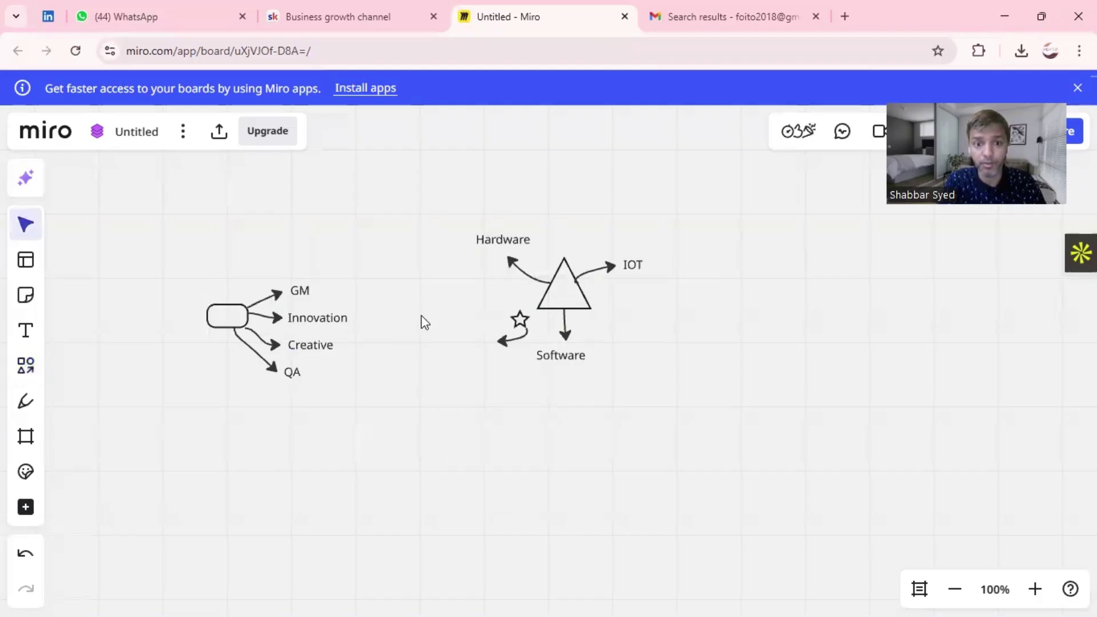
- Copy the Hardware label, change its text to "AI" and place it at the tip of the star's arrow
click(503, 243)
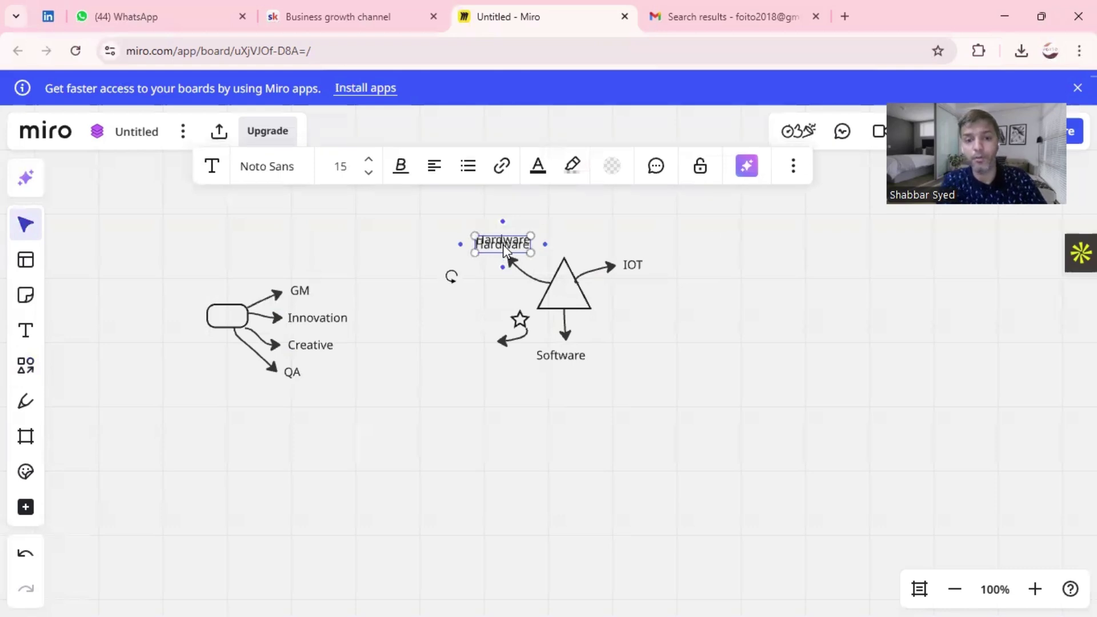
drag(503, 246, 469, 321)
double_click(475, 330)
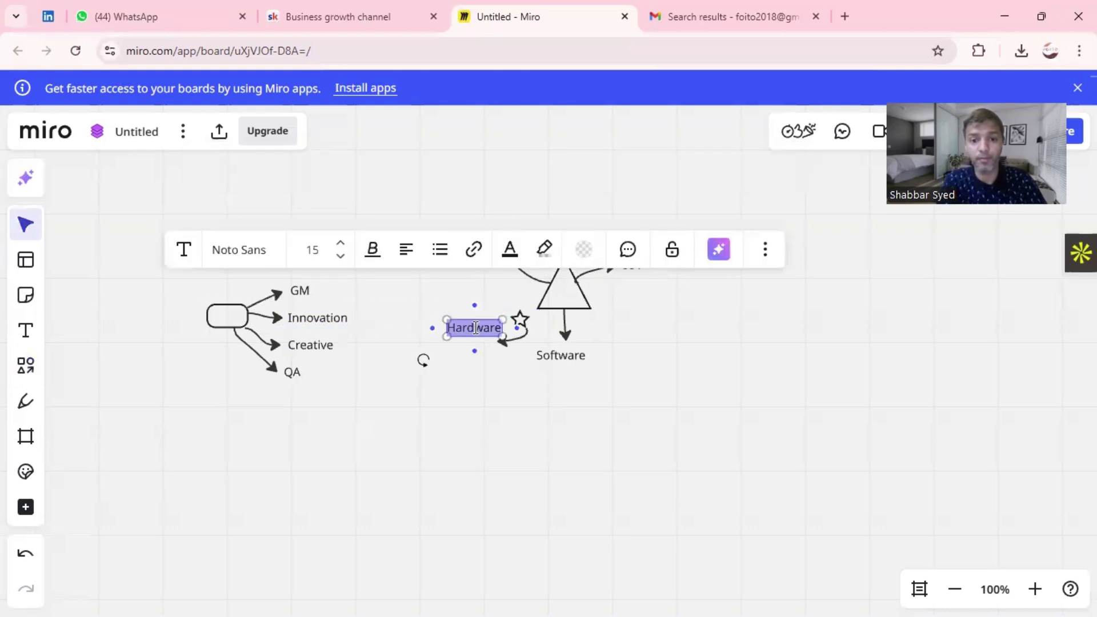
text(AI)
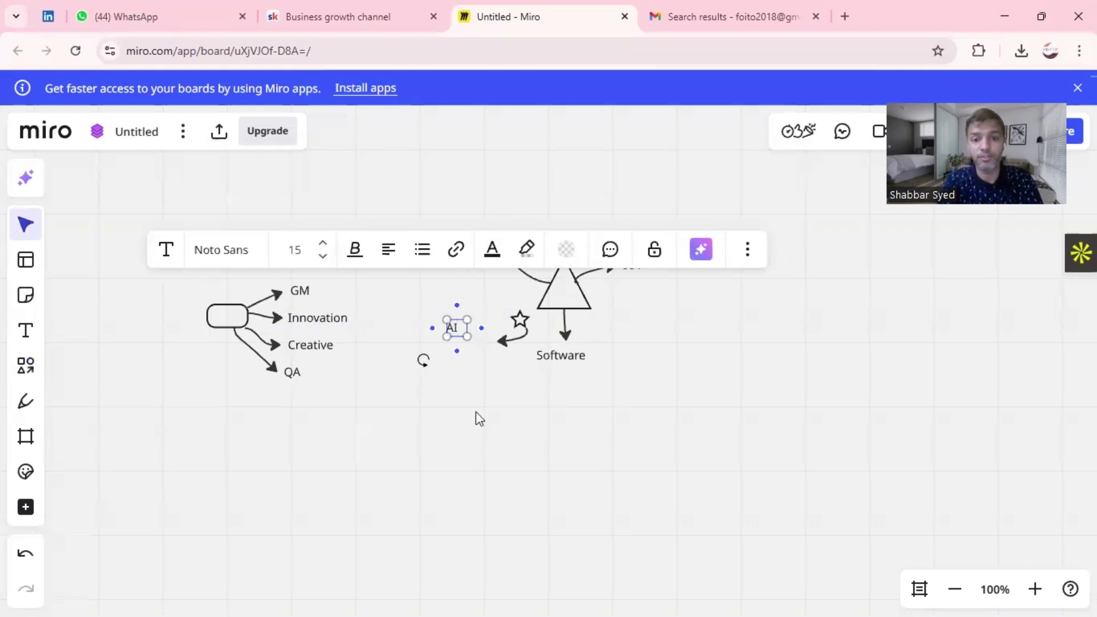
drag(454, 342, 478, 352)
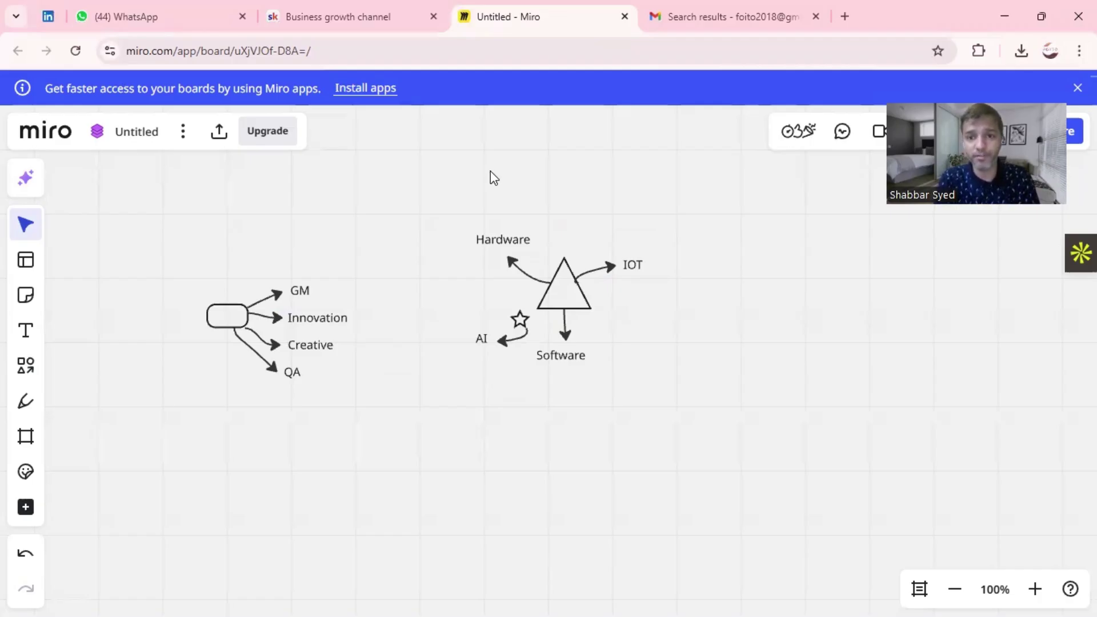
- Consult the quadrant chart in Business Launch Handout.pdf in Gmail and draw a large circle below the AI label on the Miro board
click(691, 8)
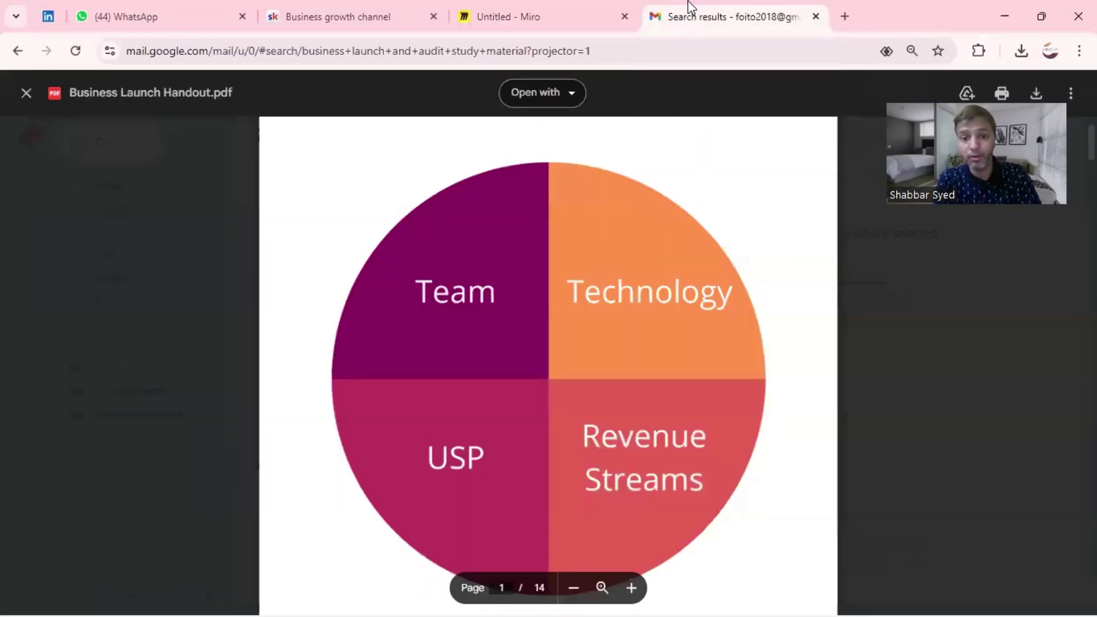
click(571, 8)
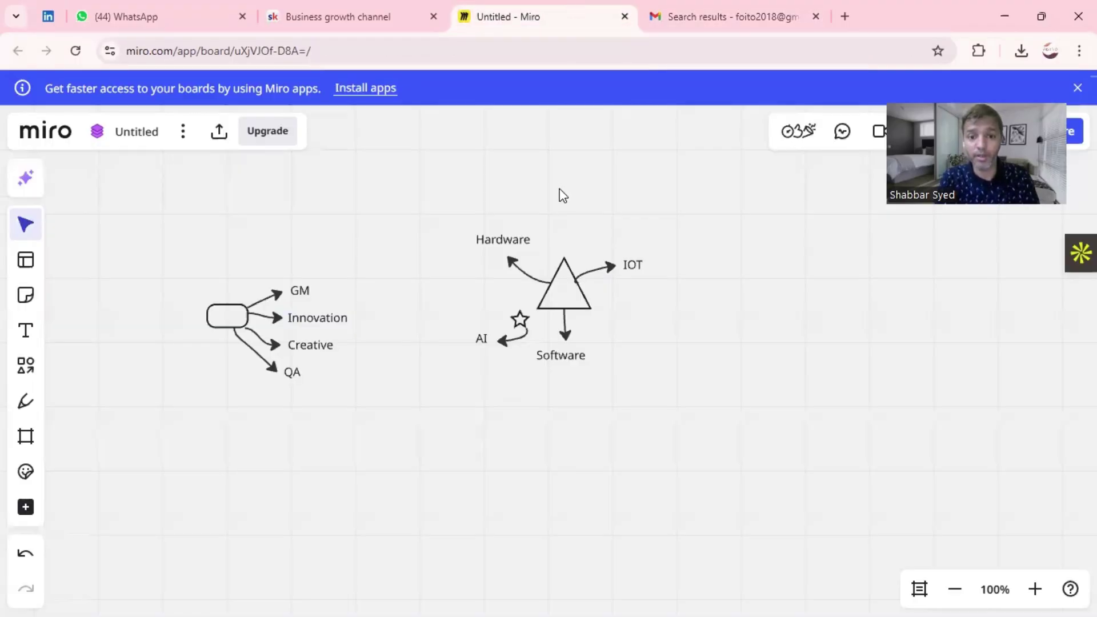
click(28, 369)
click(148, 354)
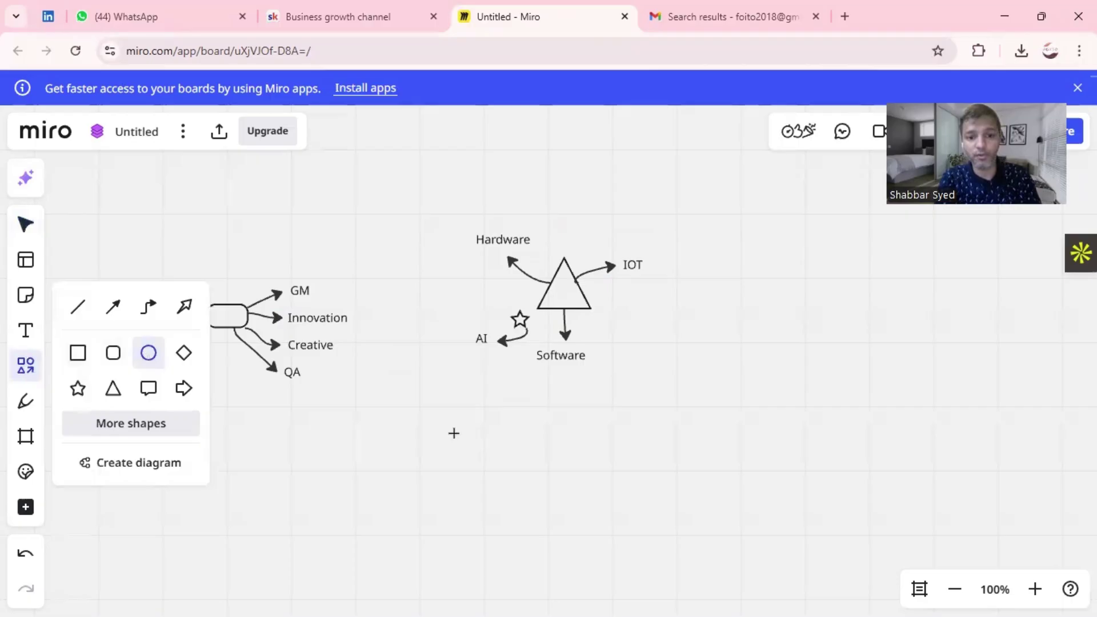
drag(401, 414, 473, 491)
click(557, 474)
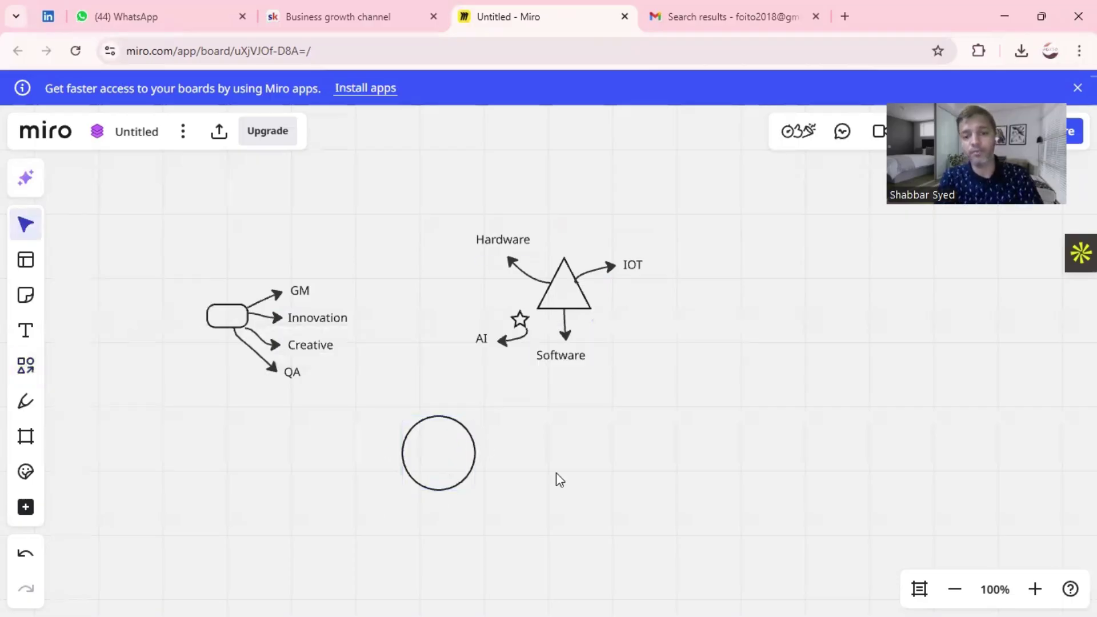
- Draw an arrow from the circle's centre to a point outside its right edge
click(26, 365)
click(113, 309)
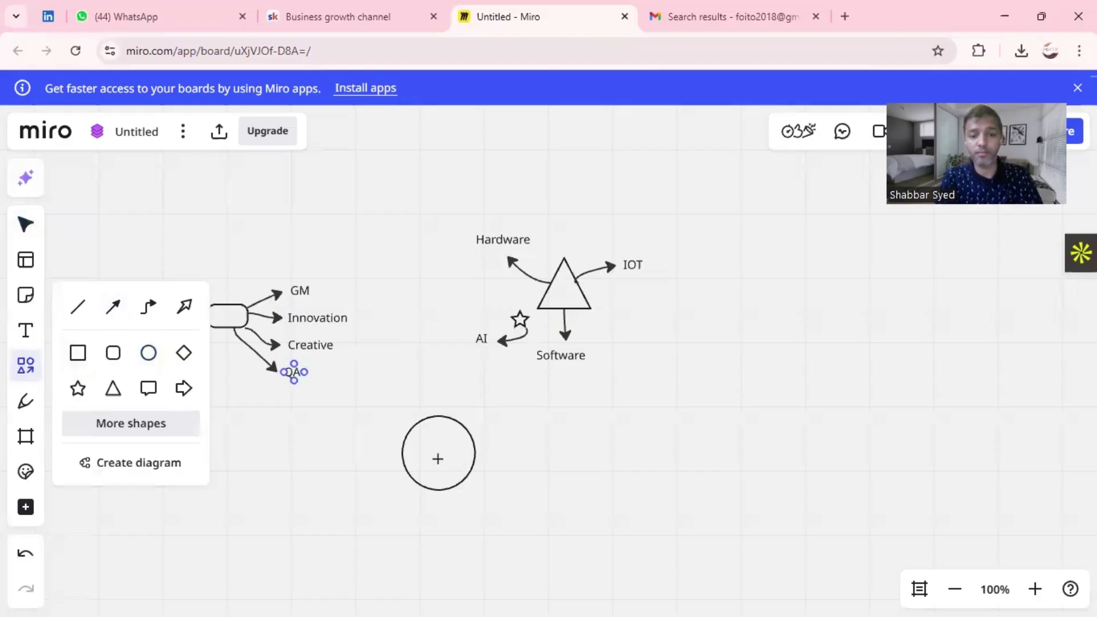
drag(439, 449, 518, 465)
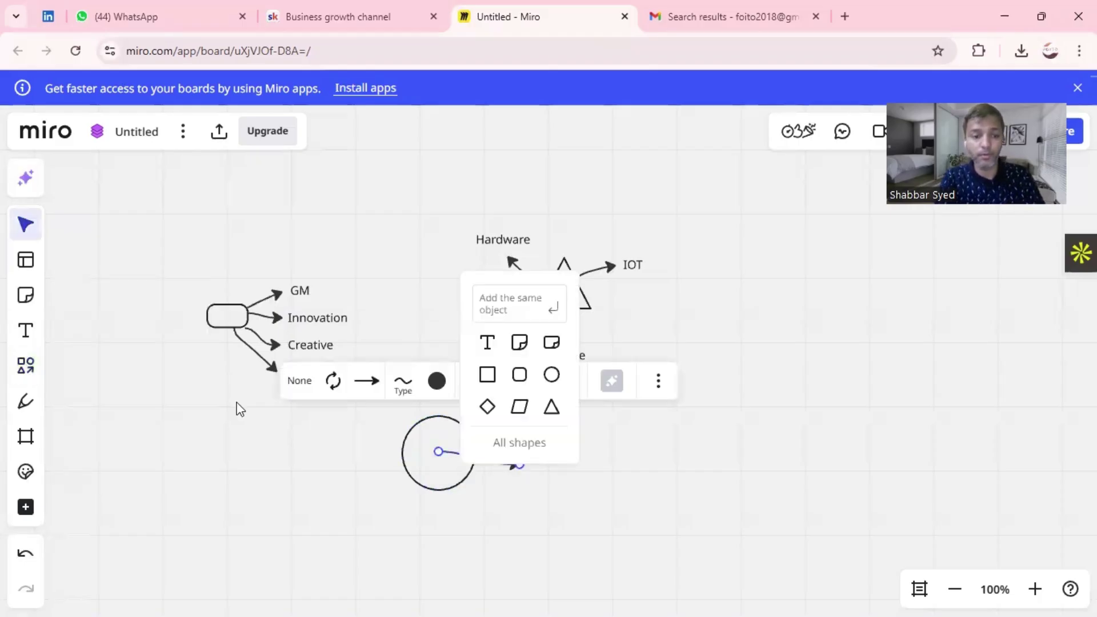
- Add a text label at the tip of the circle's arrow reading "On Demand" with "Tutorial" on the next line
click(29, 330)
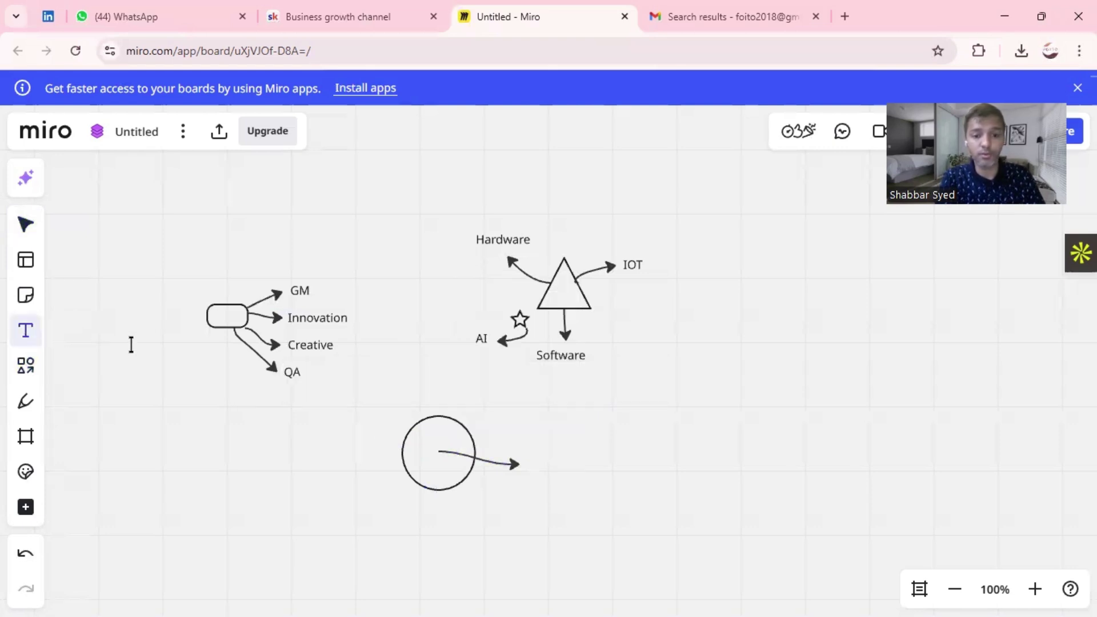
click(544, 466)
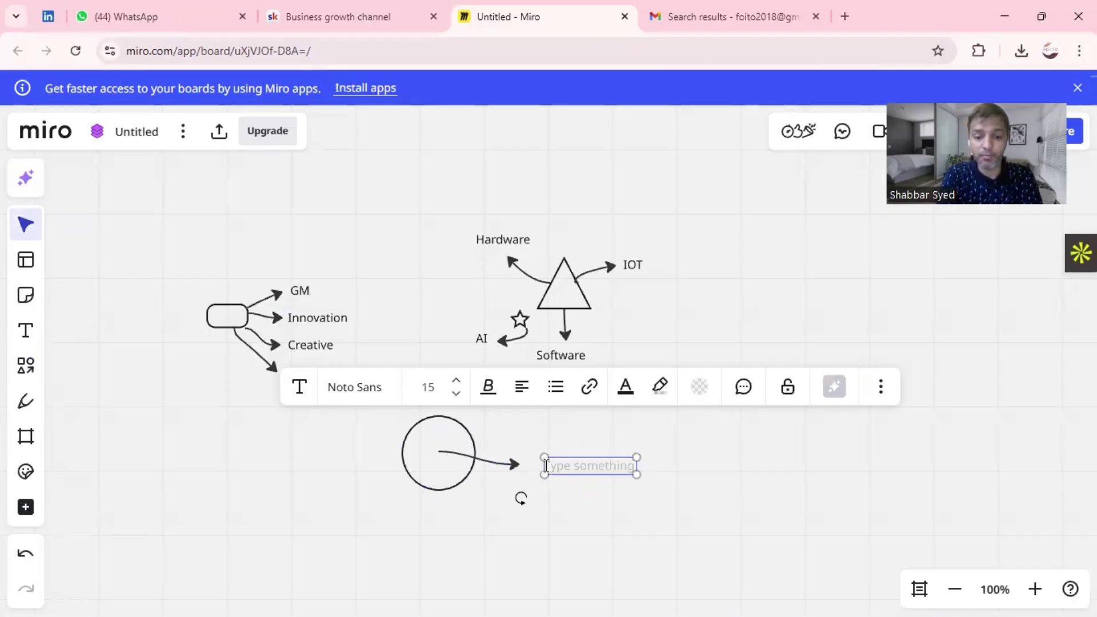
text(On)
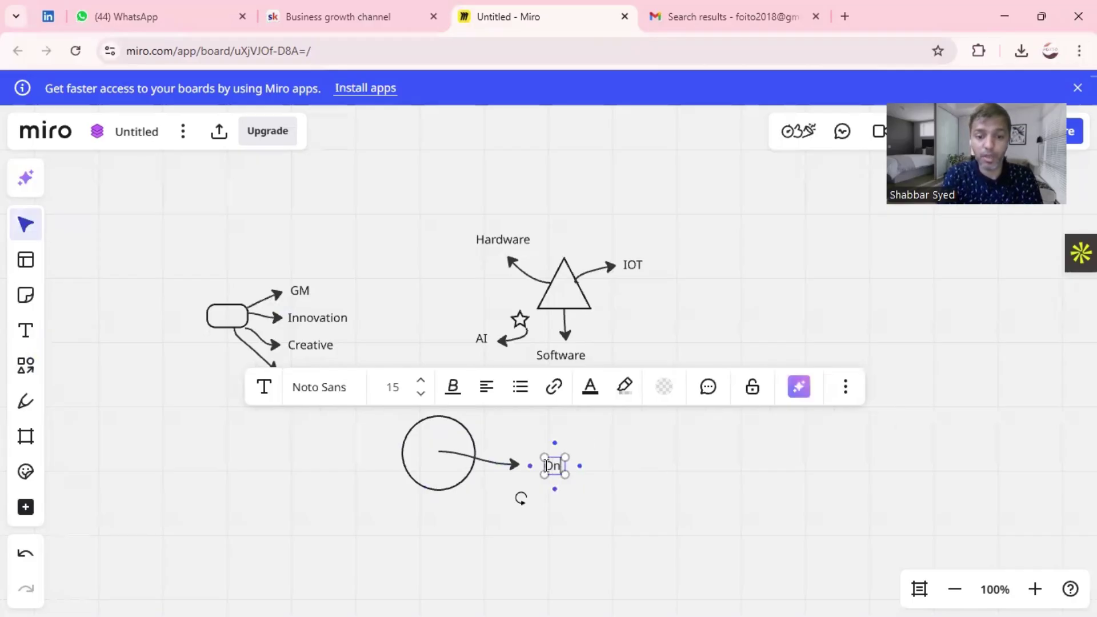
text( Deman)
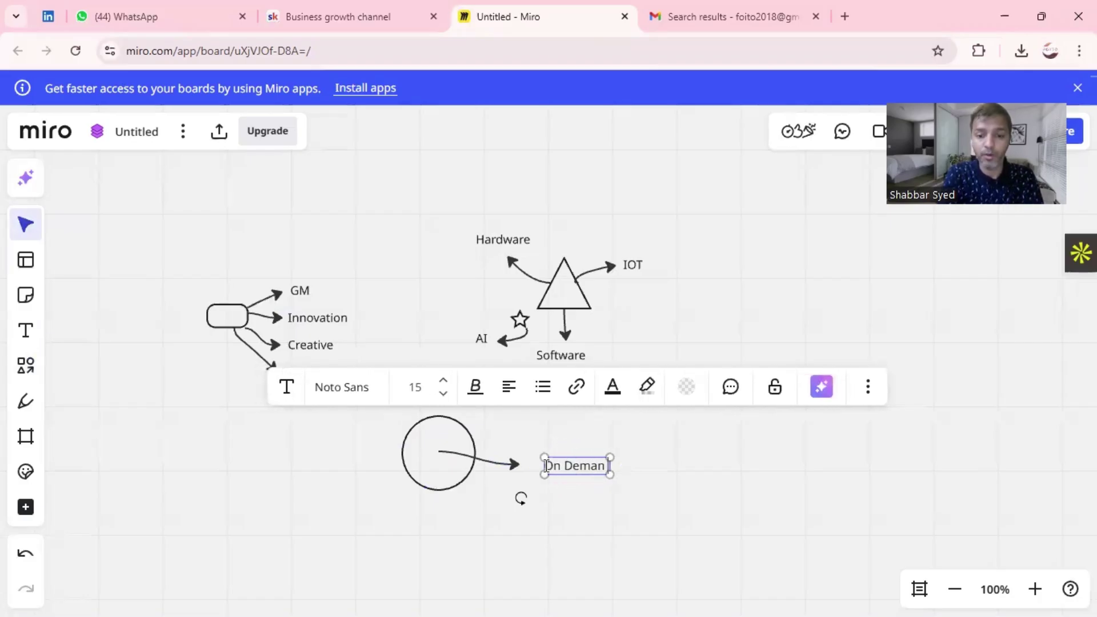
text(d)
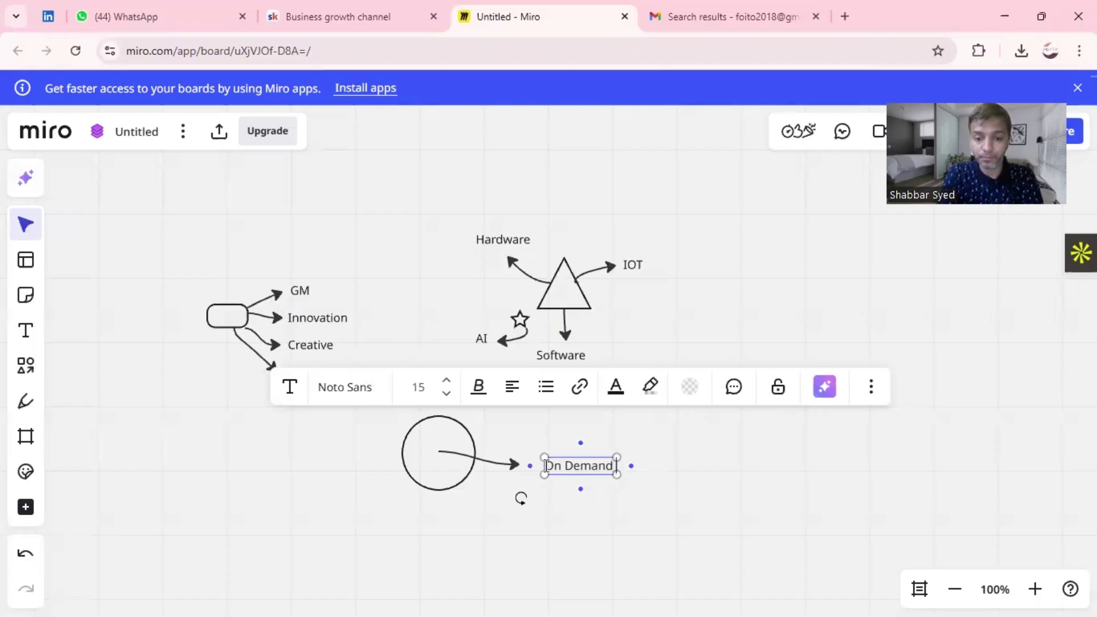
key(Return)
text(Tut)
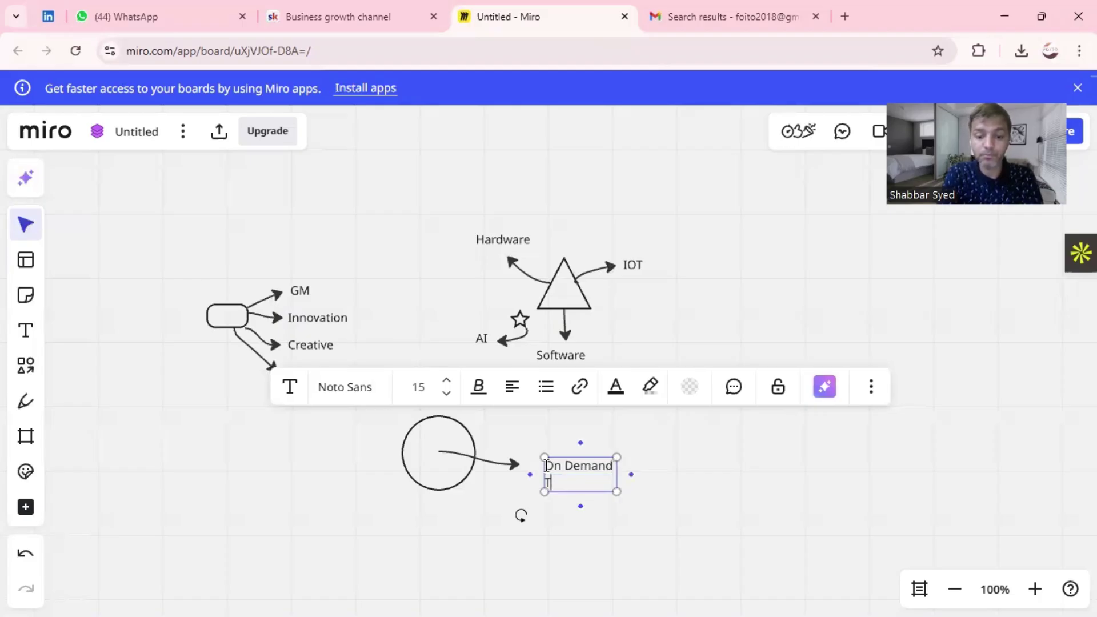
text(orial )
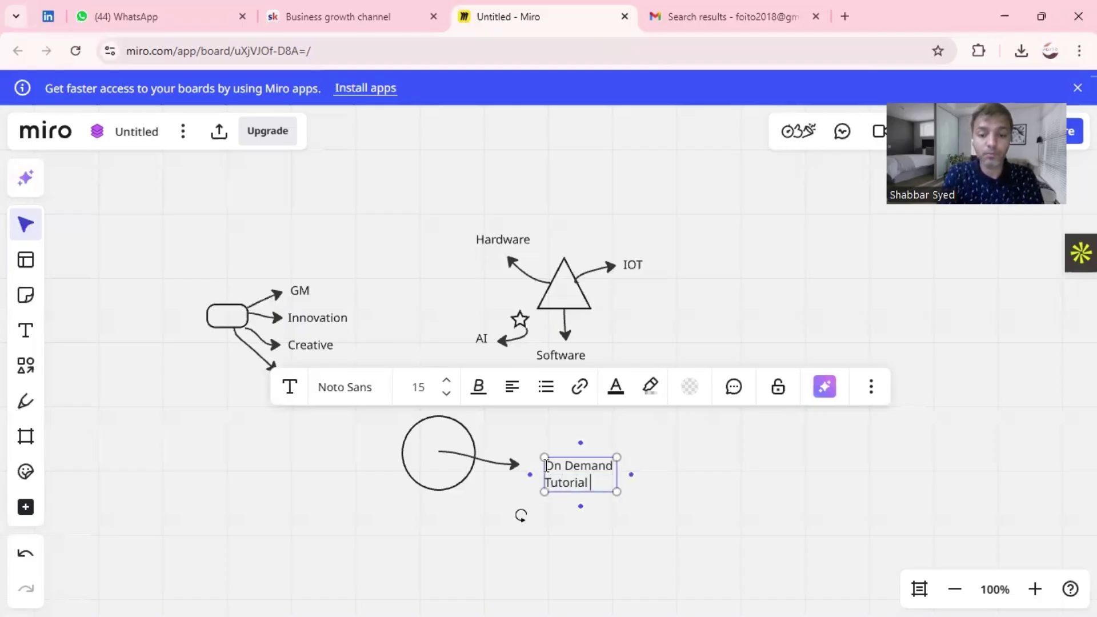
- Extend the On Demand Tutorial label with "(Customized)" and a further line reading "AI"
text((Customeize)
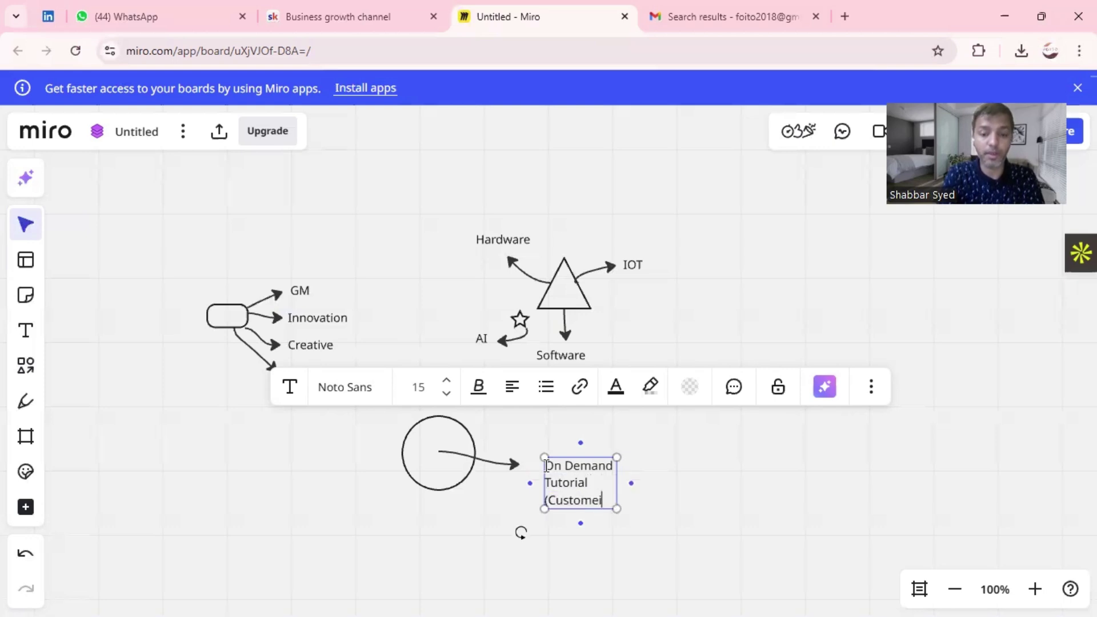
key(BackSpace)
key(BackSpace)
key(BackSpace)
key(BackSpace)
key(BackSpace)
text(m)
key(BackSpace)
text(mized))
key(Return)
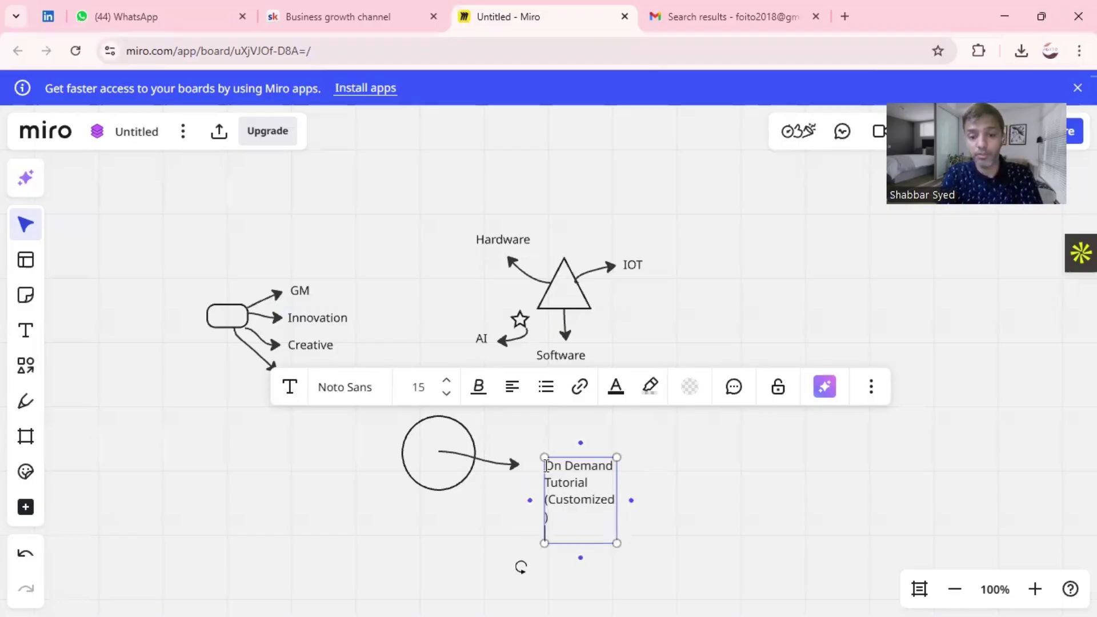
text(AI)
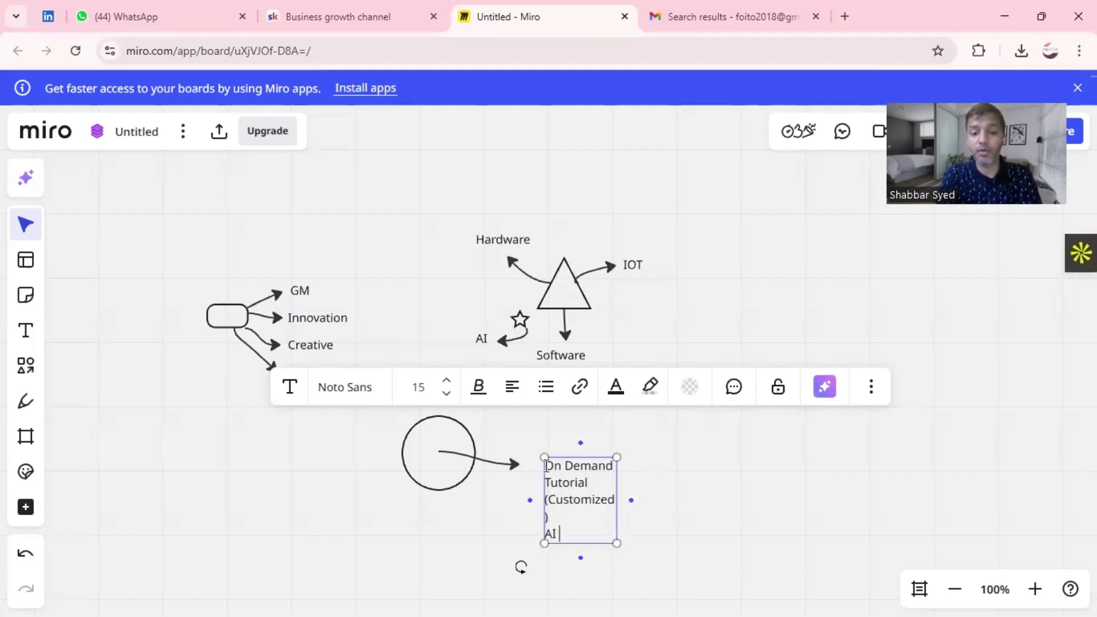
click(677, 451)
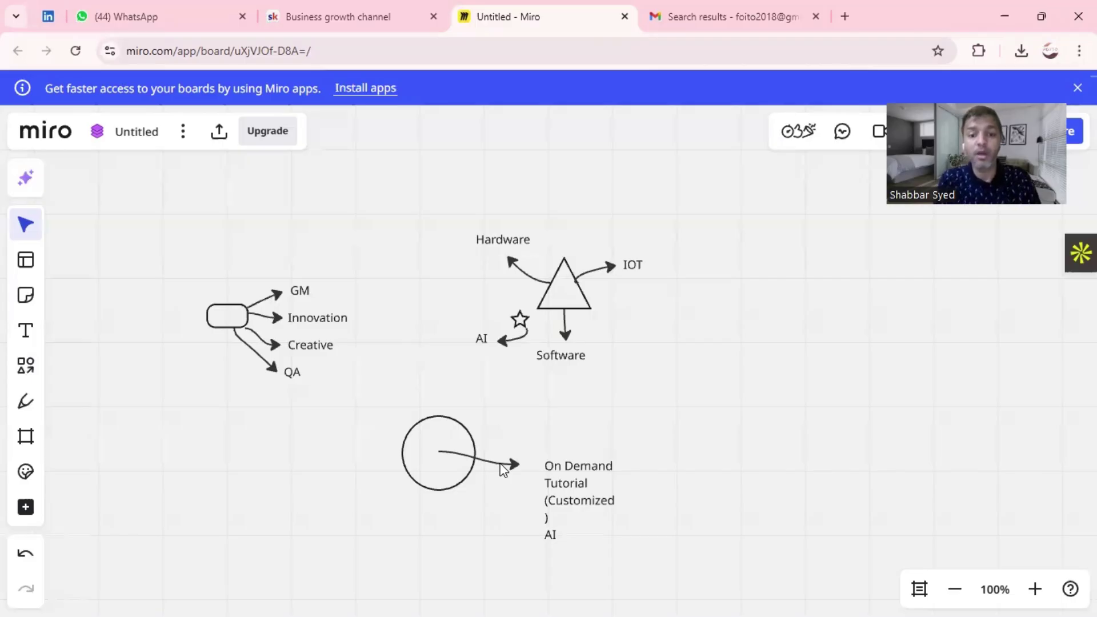
- Review the quadrant chart in Business Launch Handout.pdf in Gmail and return to the Miro board
click(563, 479)
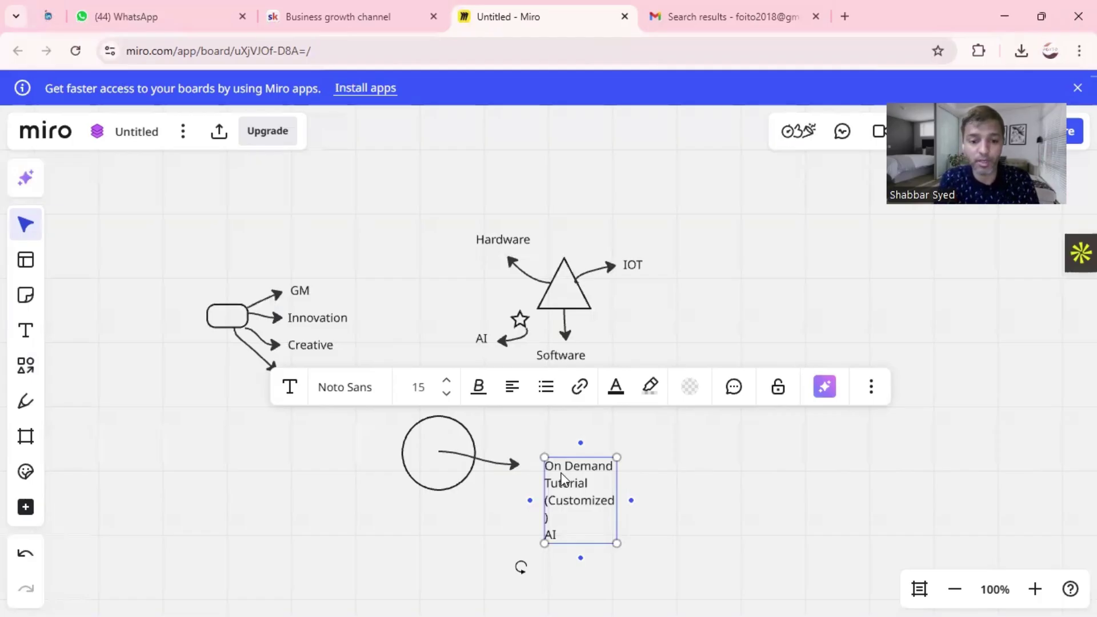
click(343, 483)
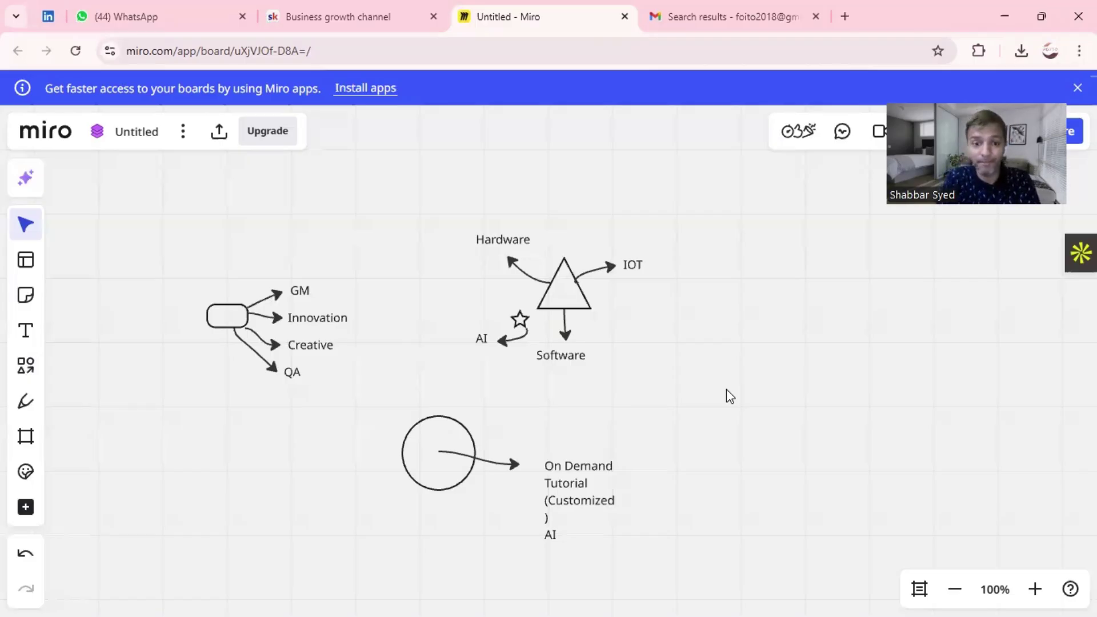
click(730, 6)
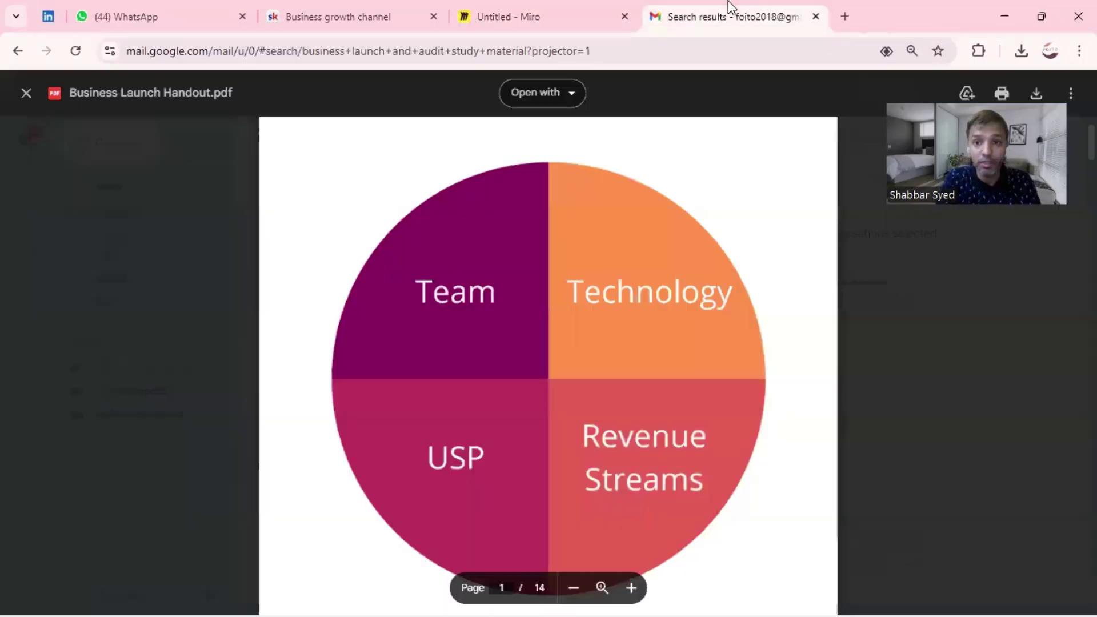
click(553, 7)
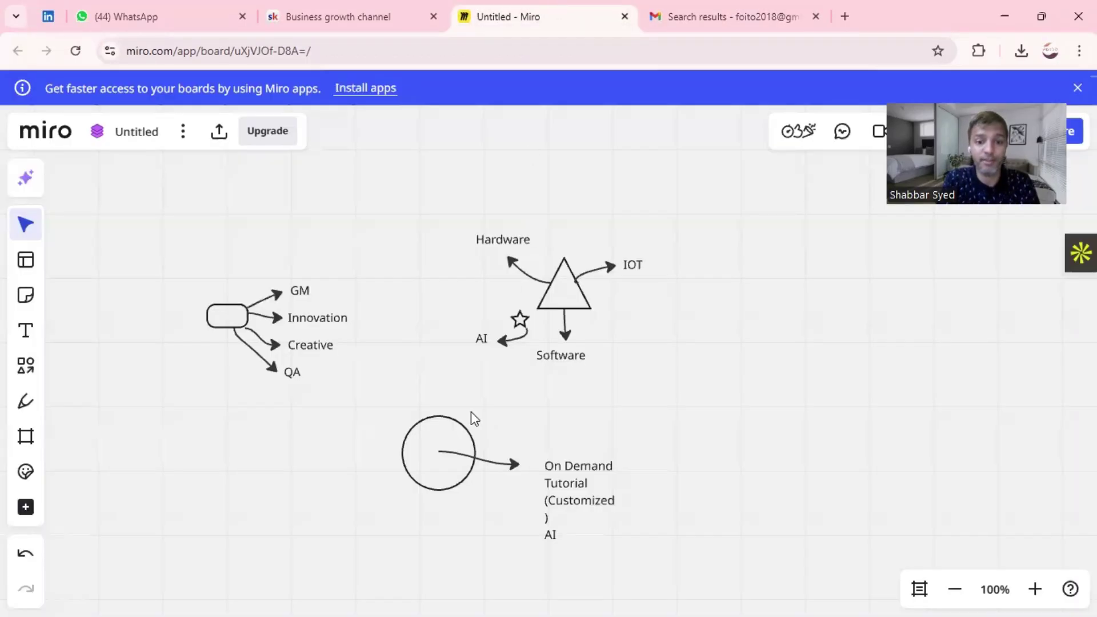
click(456, 430)
drag(454, 423, 733, 376)
key(ctrl+z)
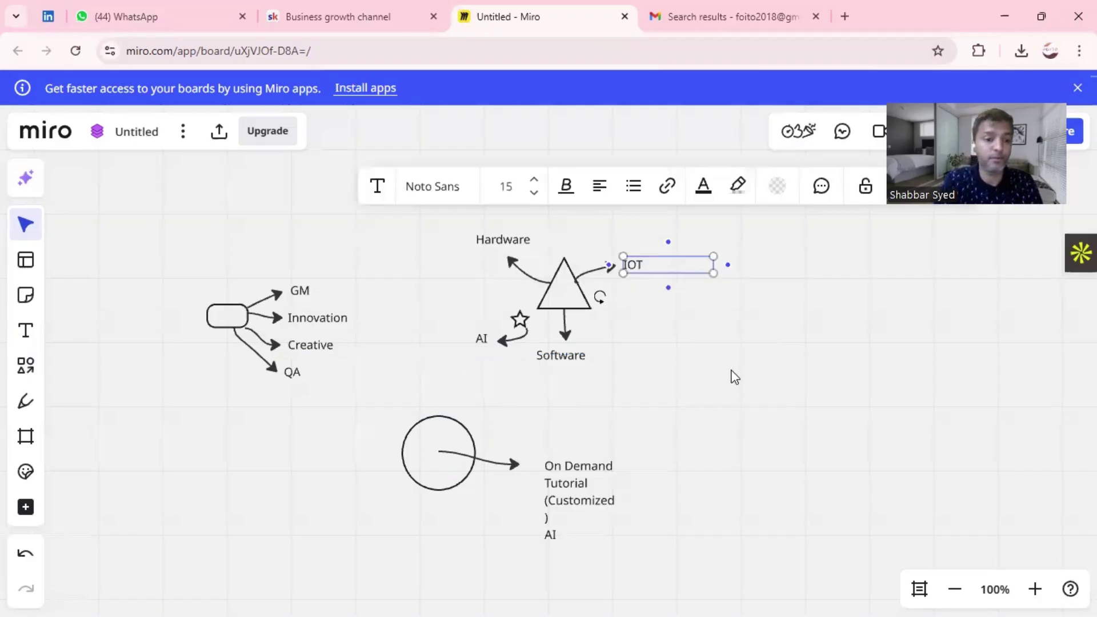
- Draw a speech bubble in the empty area to the right of the Software label
click(28, 378)
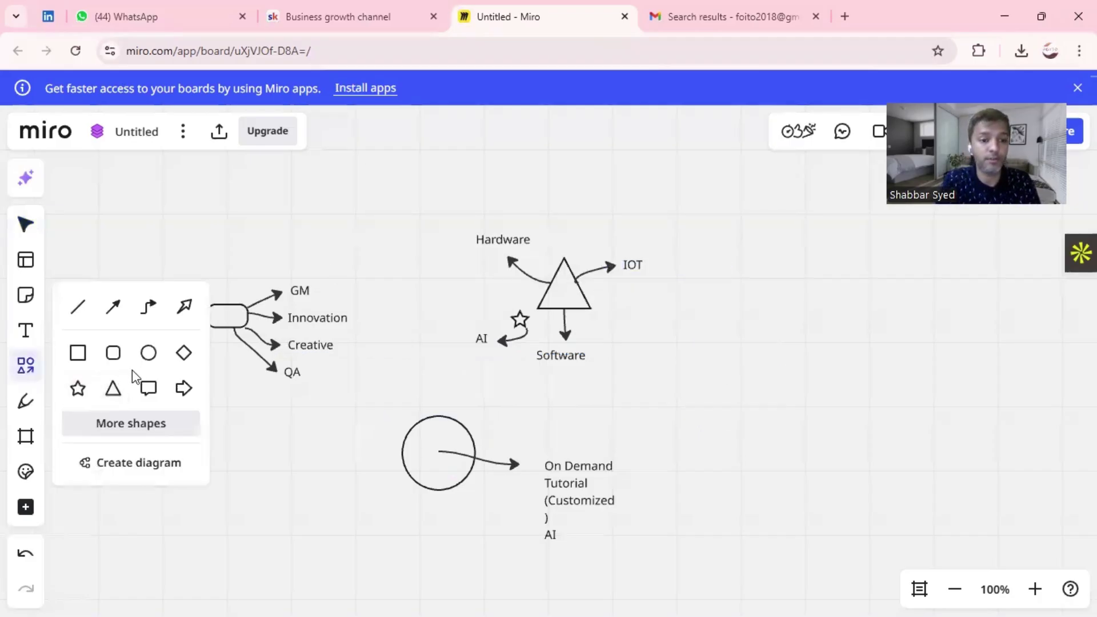
click(149, 389)
drag(707, 341, 803, 418)
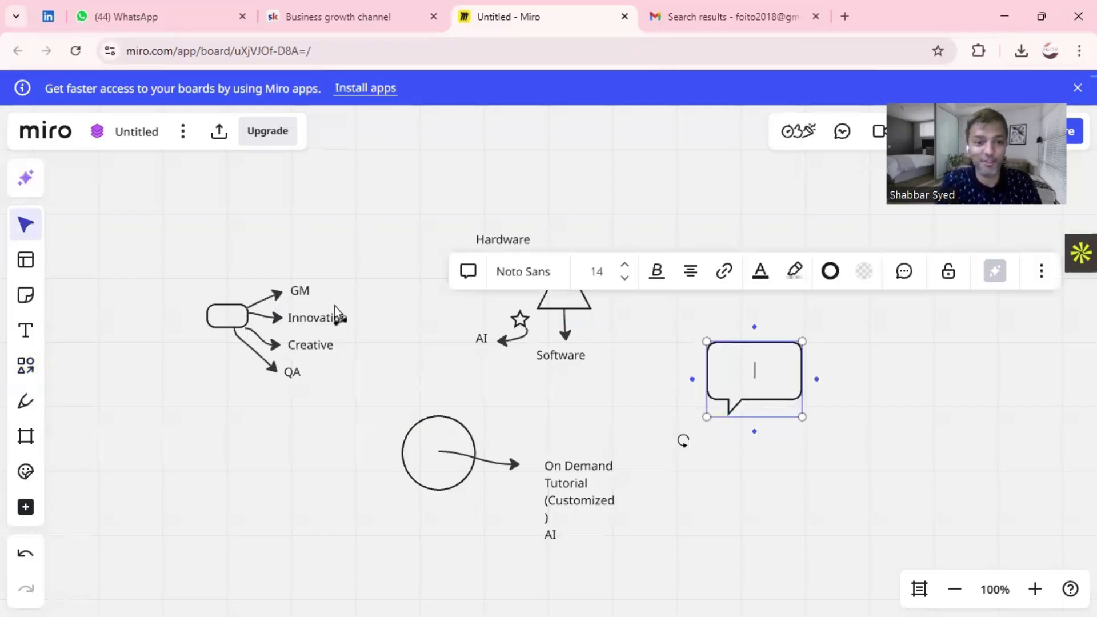
- Duplicate the Innovation label beside the speech bubble and change the copy's text to "Video courses"
click(325, 317)
drag(326, 323, 852, 352)
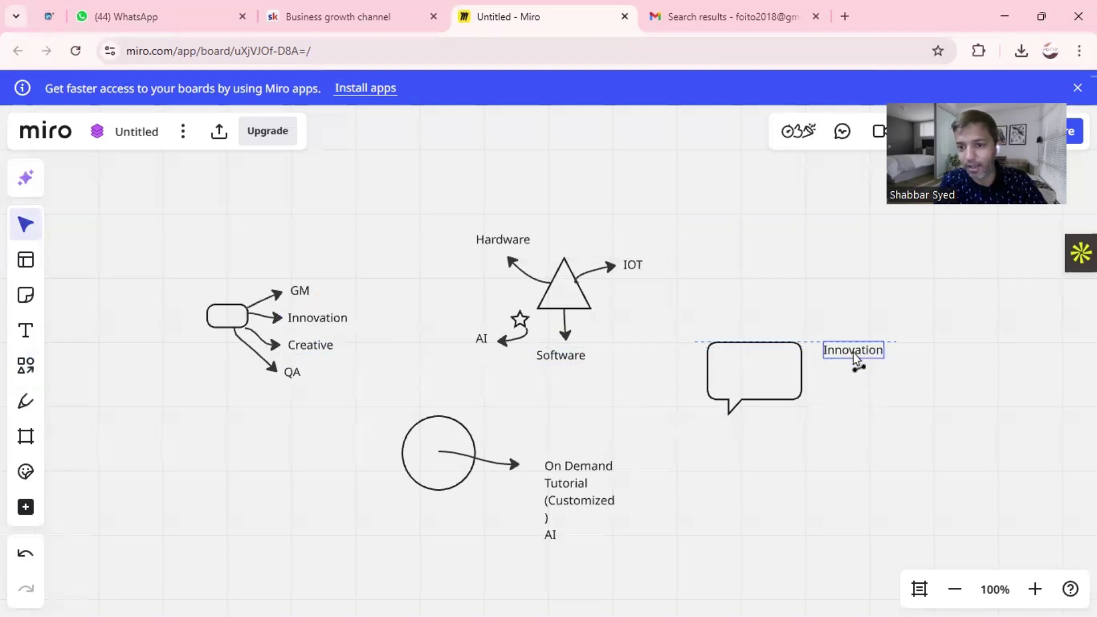
double_click(852, 352)
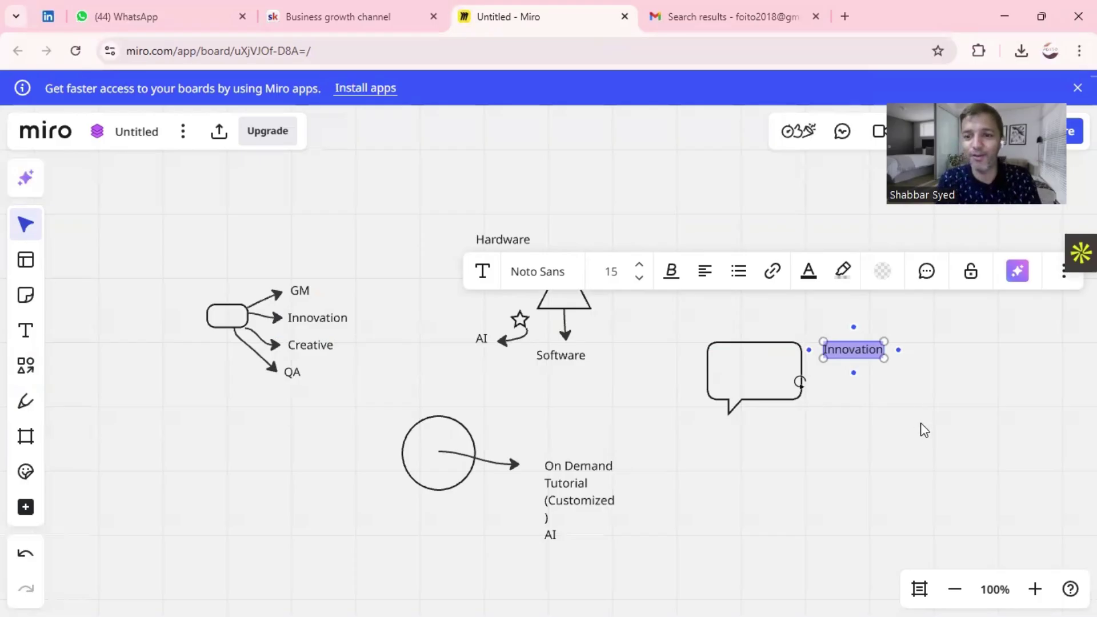
double_click(885, 350)
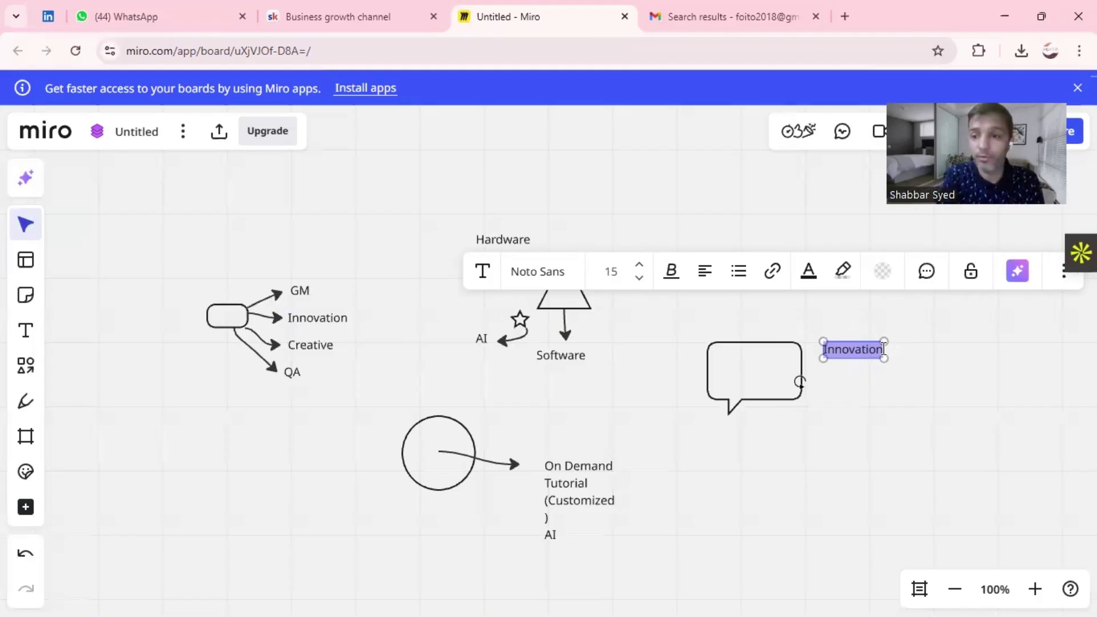
text(Video courses)
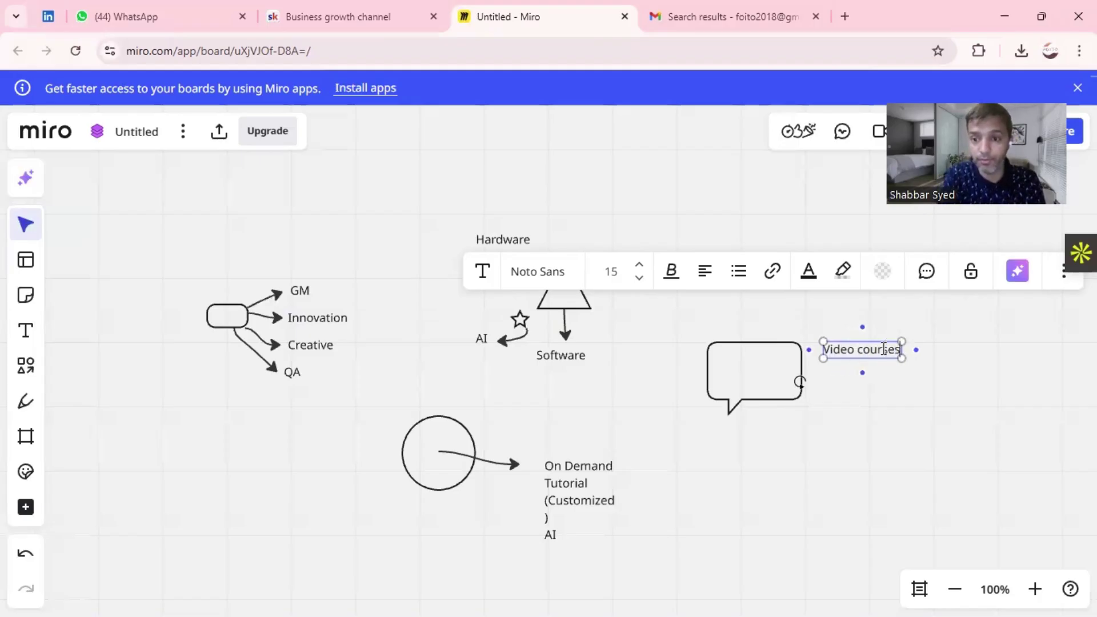
- Extend the Video courses label with the lines "Live courses", "Community", "Subs" and "Networking"
key(Return)
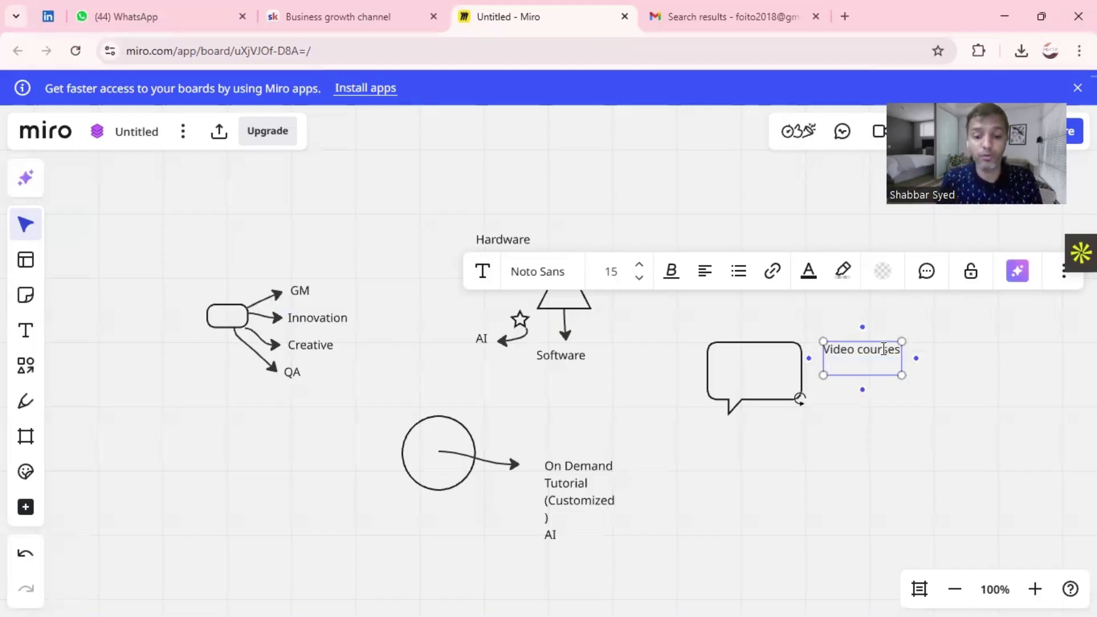
text(Live courses)
key(Return)
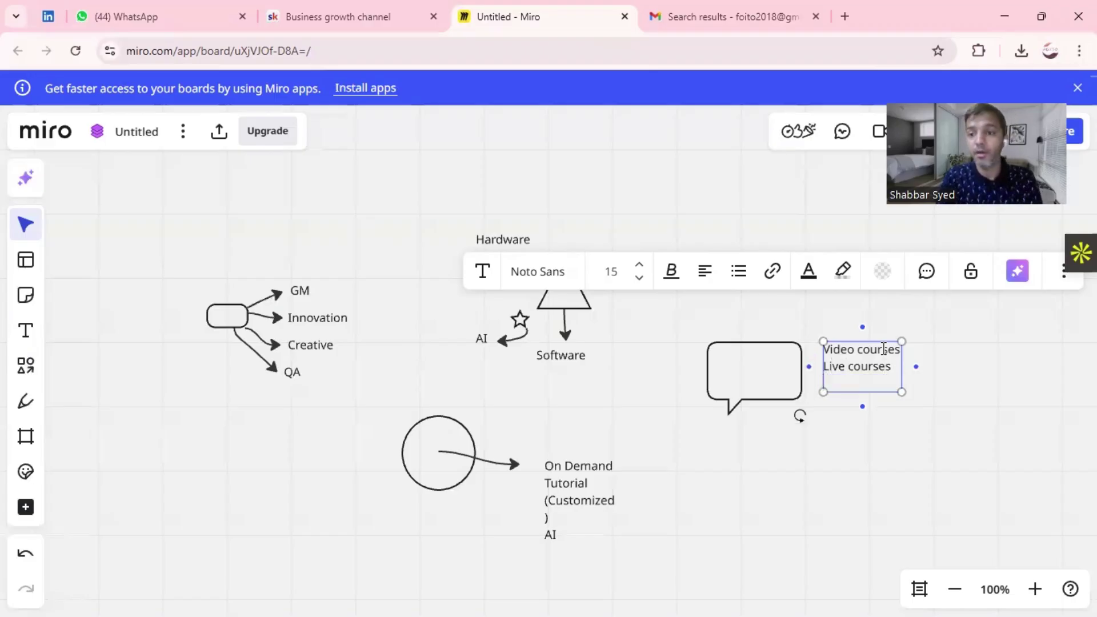
text(Communtu)
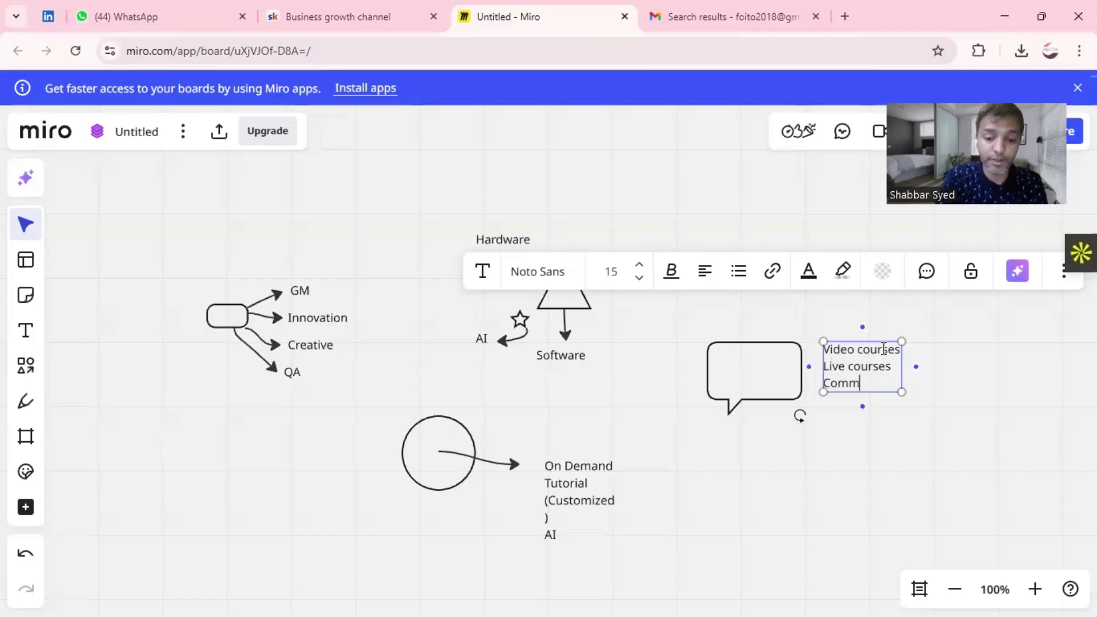
key(BackSpace)
key(BackSpace)
key(BackSpace)
text(nity)
key(Return)
text(Subs)
key(Return)
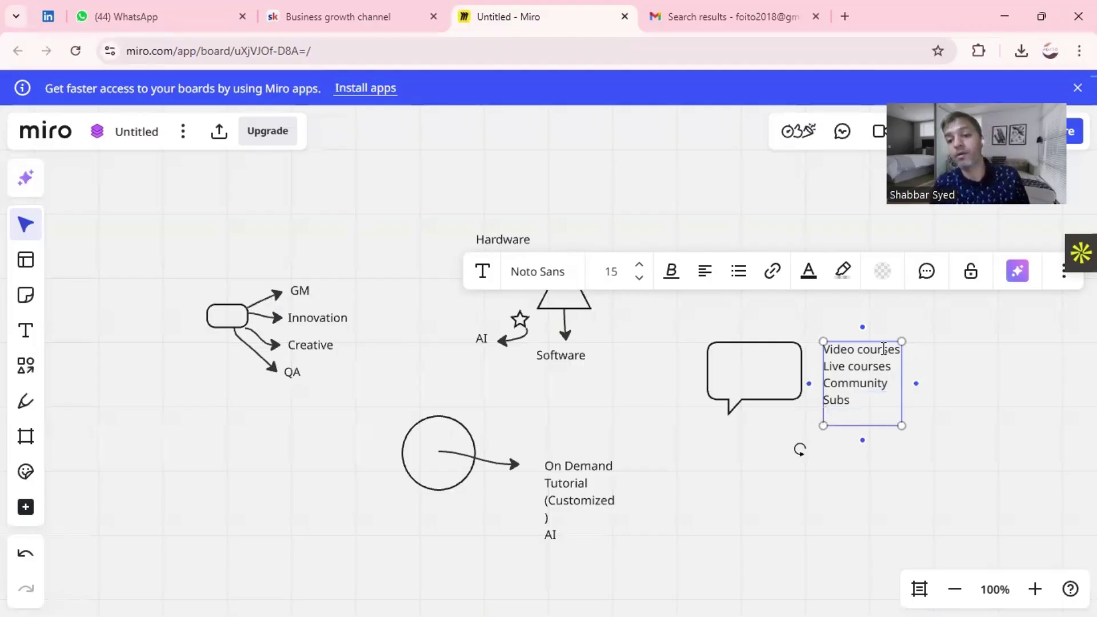
text(Networking)
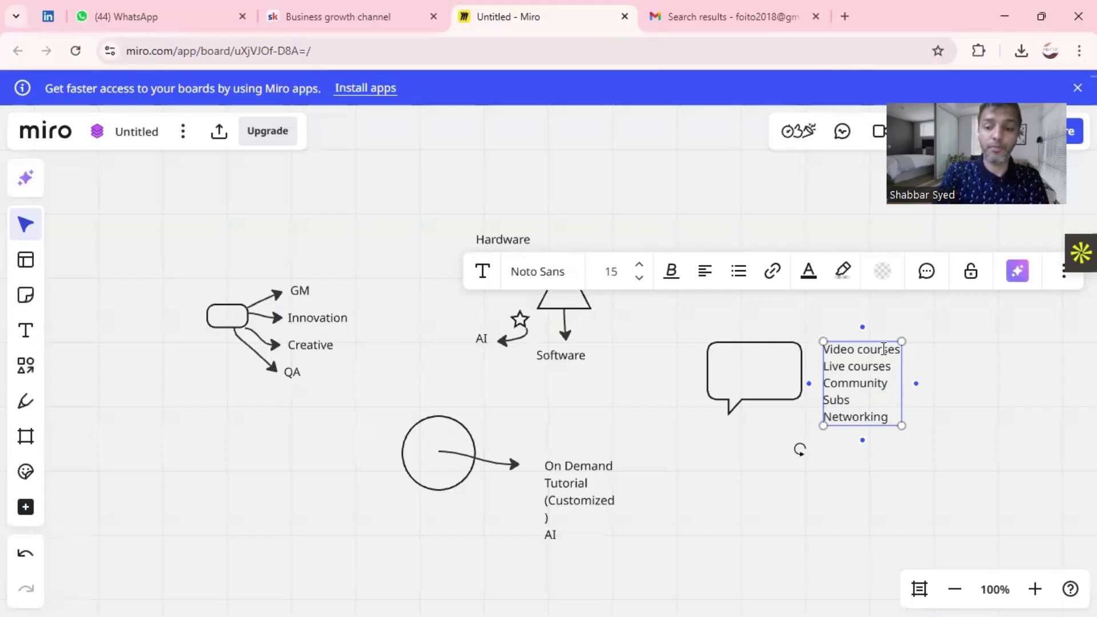
click(1067, 343)
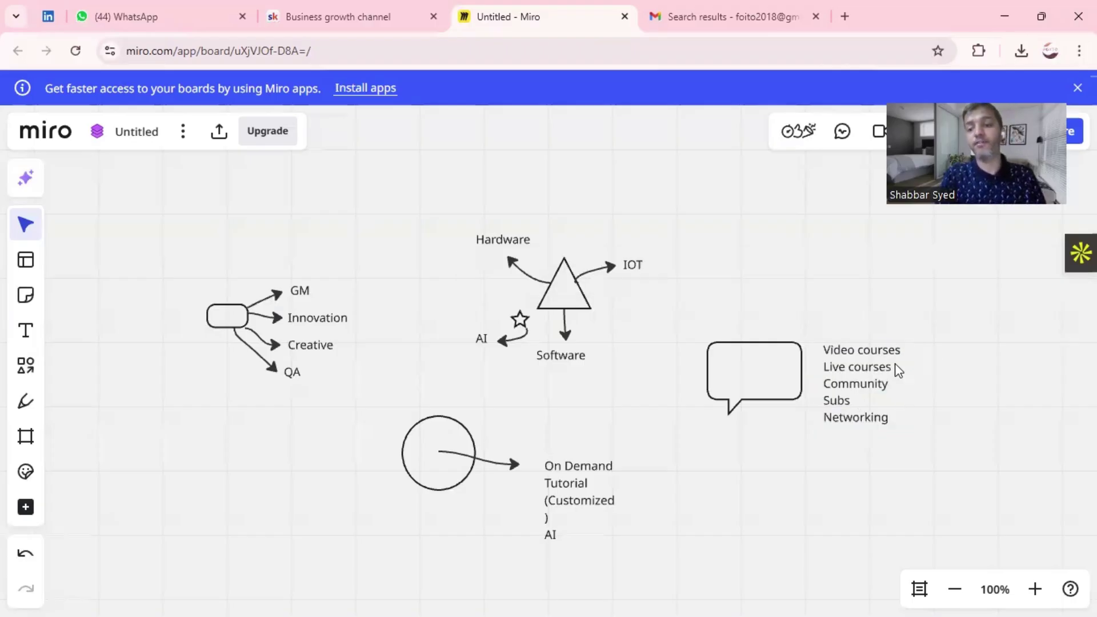
- Move the revenue list slightly upward beside the speech bubble and leave nothing selected
drag(880, 373, 879, 360)
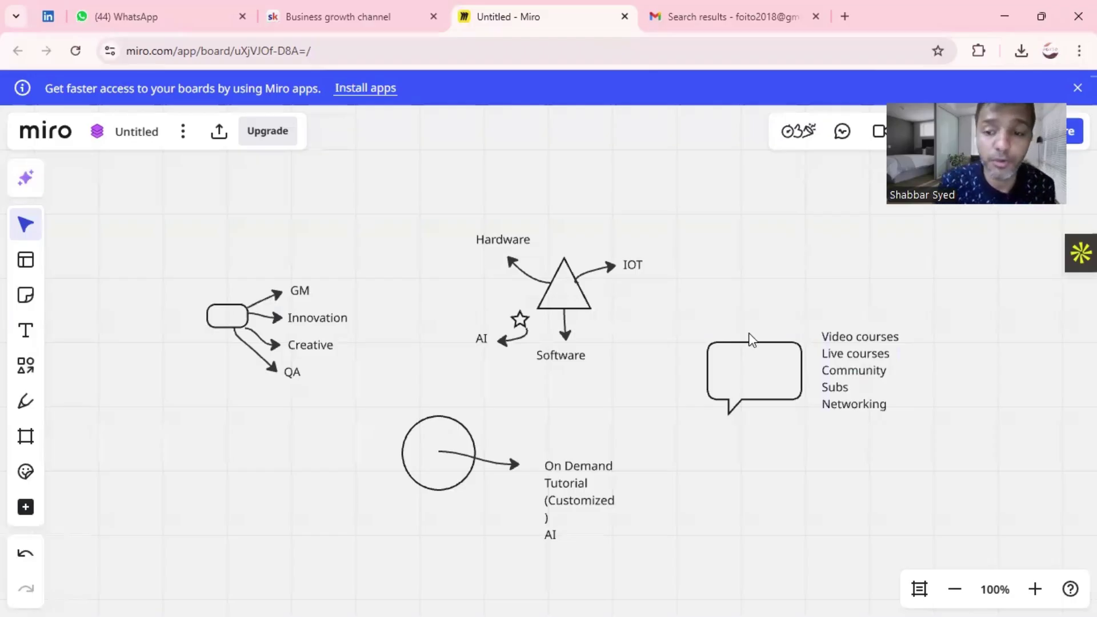
click(756, 374)
click(661, 369)
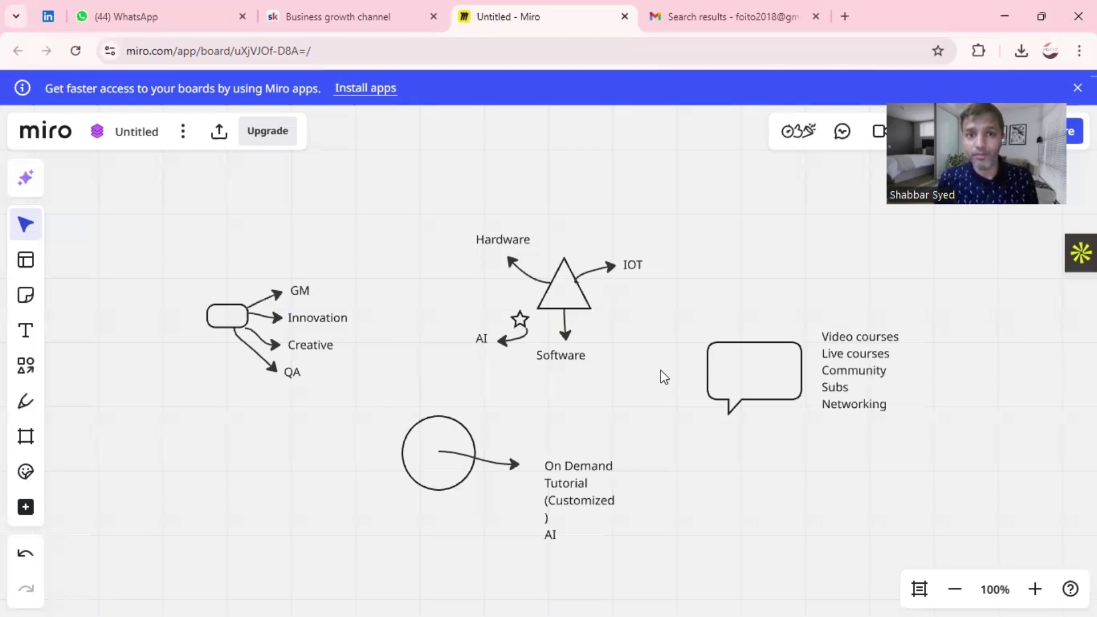
- Search the web for "paytm insider" in a new tab, open the Insider.in result and dismiss the District announcement
click(854, 17)
text(p)
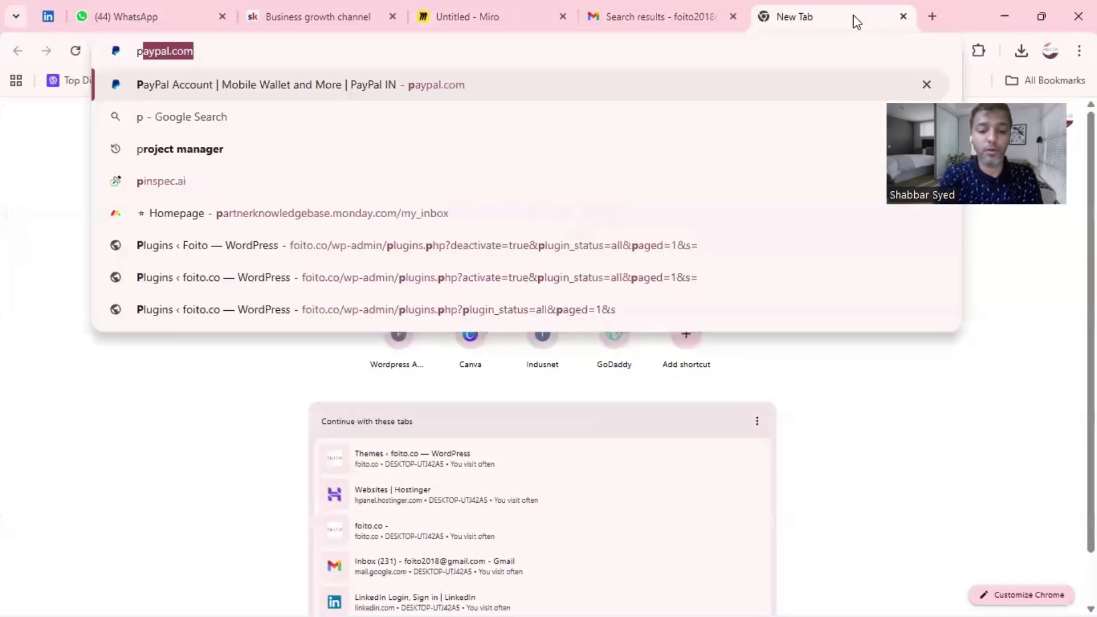
text(yatm)
key(BackSpace)
key(BackSpace)
key(BackSpace)
key(BackSpace)
text(aytm)
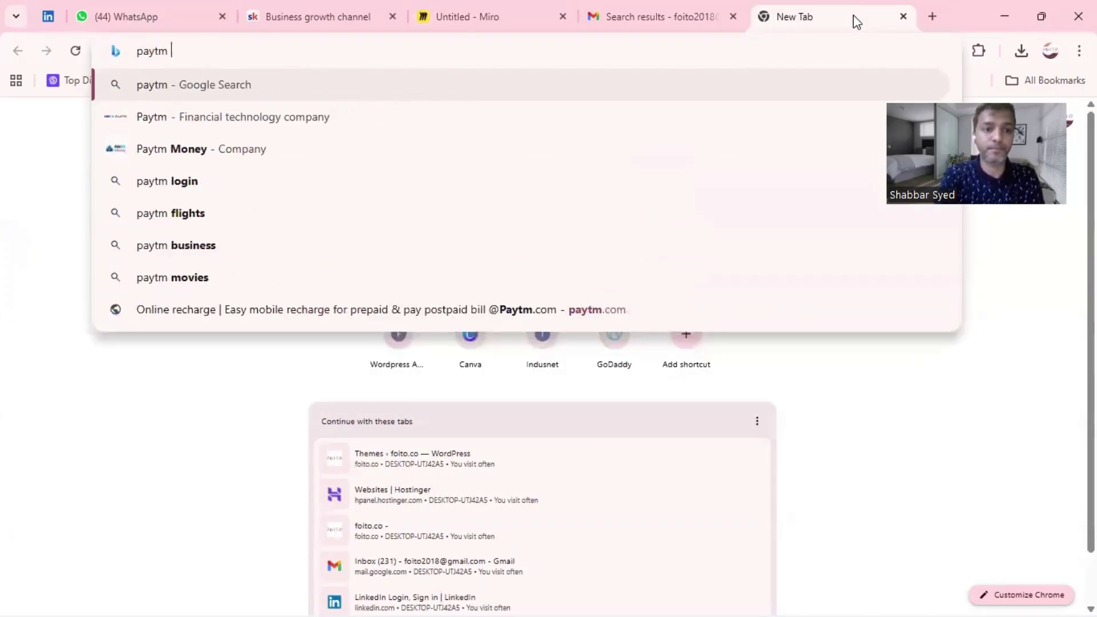
text( in)
key(Return)
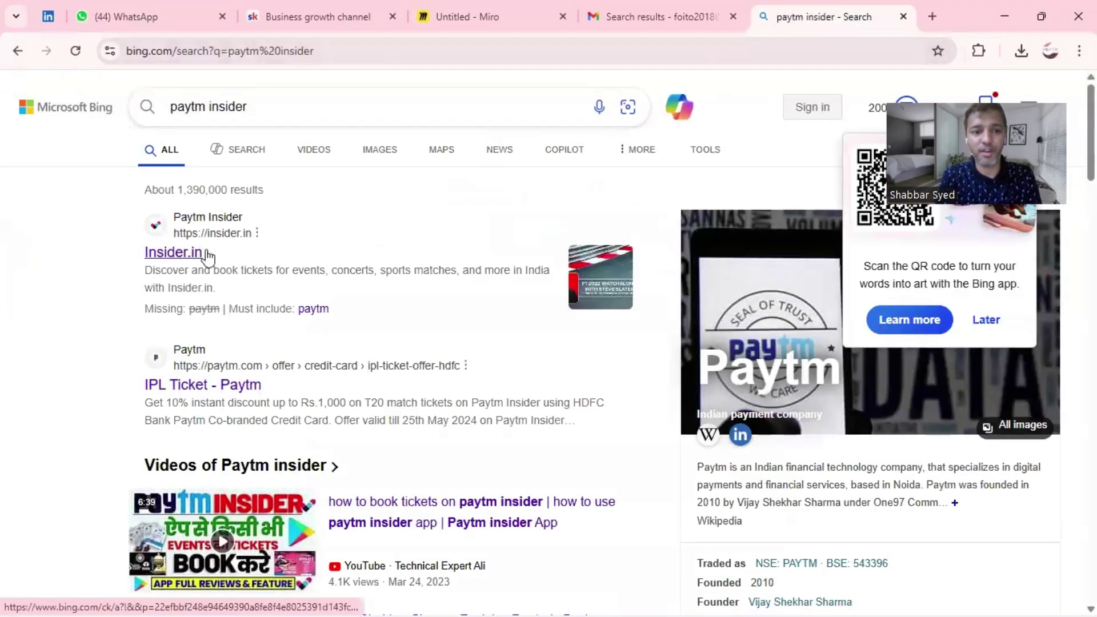
click(210, 253)
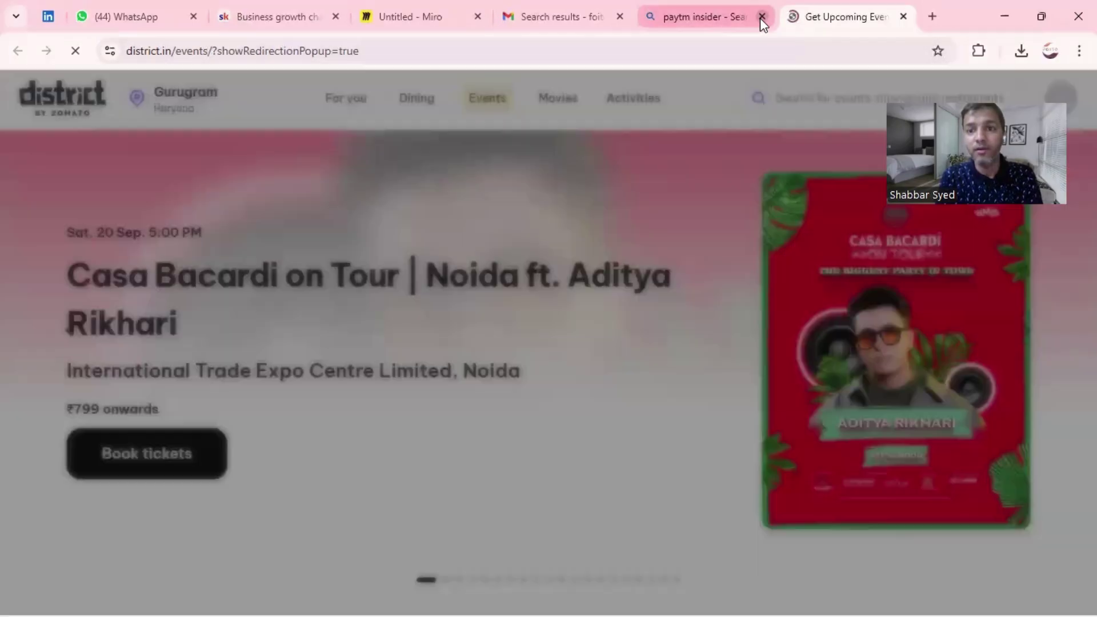
click(762, 17)
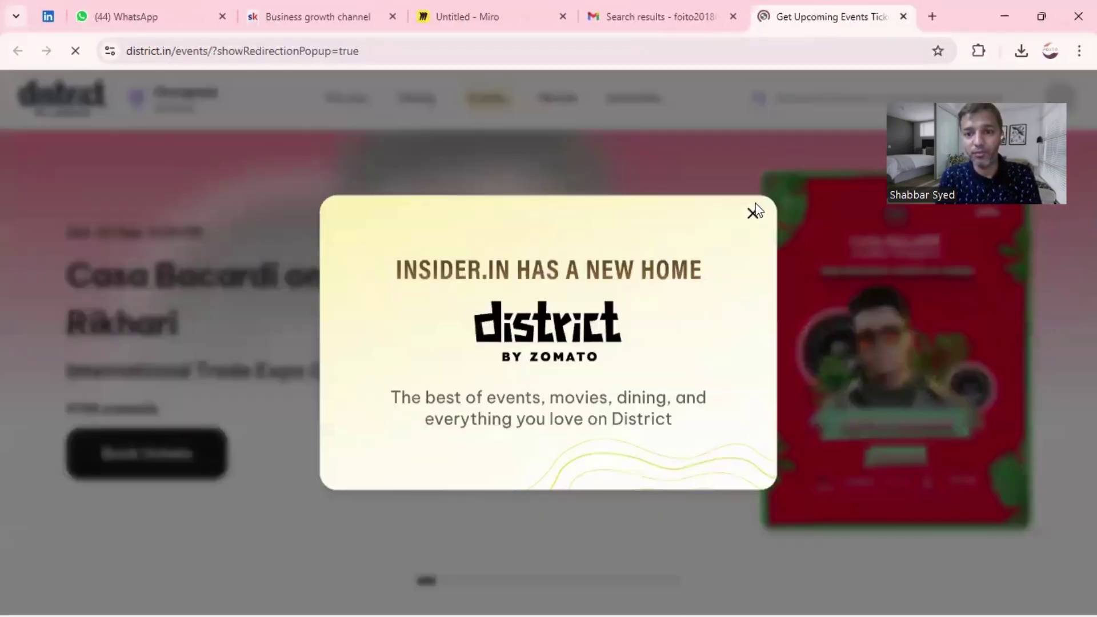
click(752, 211)
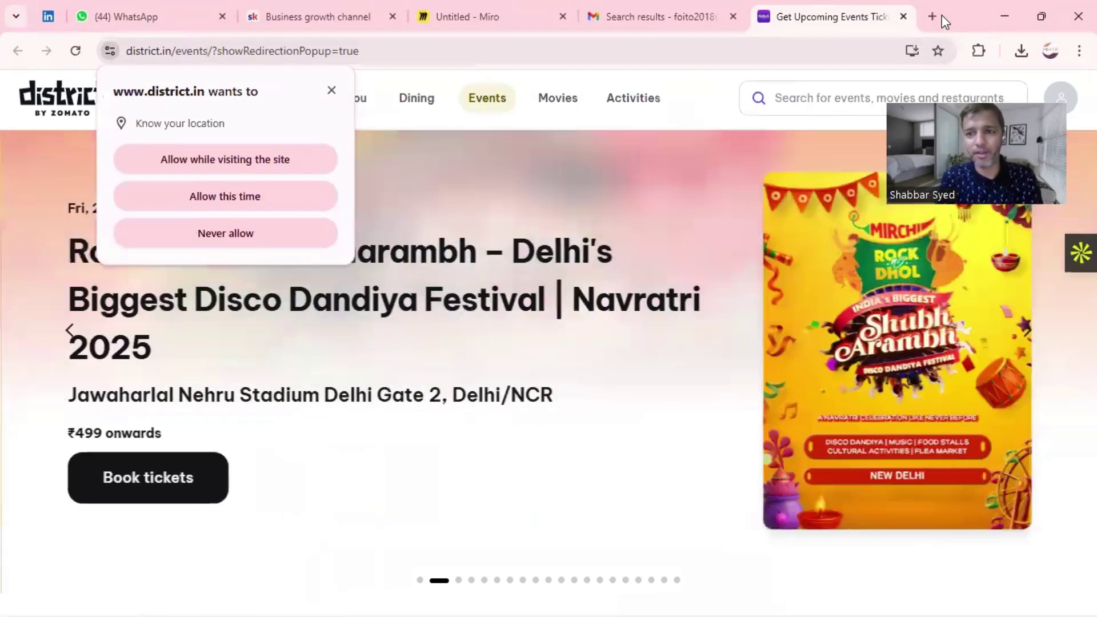
- Search the web for "evetsbrite" in a new tab, close both event-site tabs and return to the Miro board
click(933, 17)
text(e)
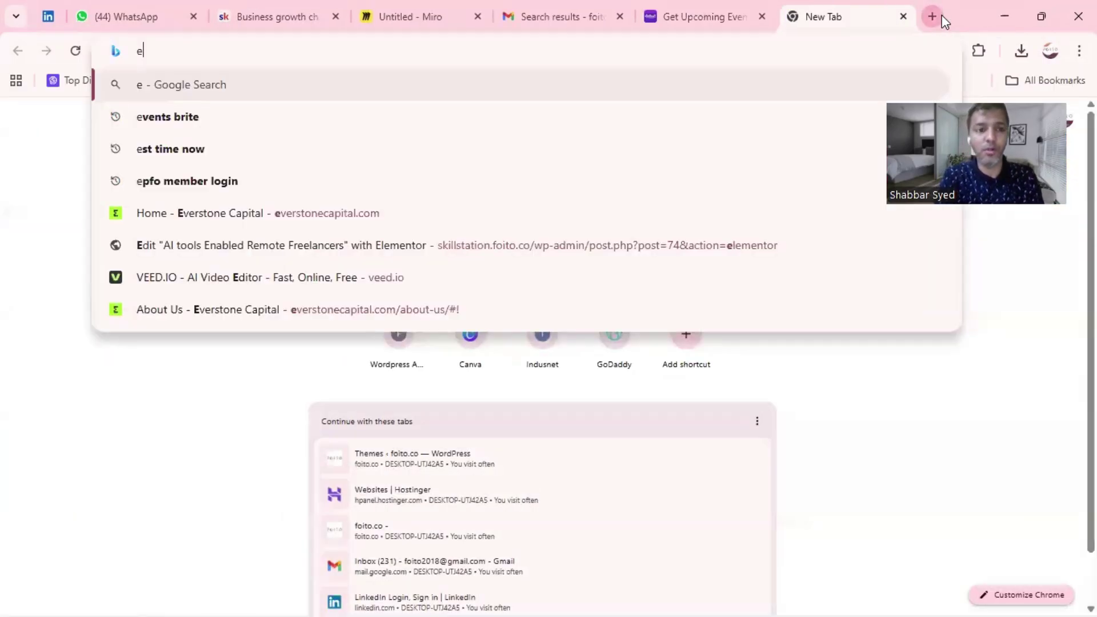
text(vetsb)
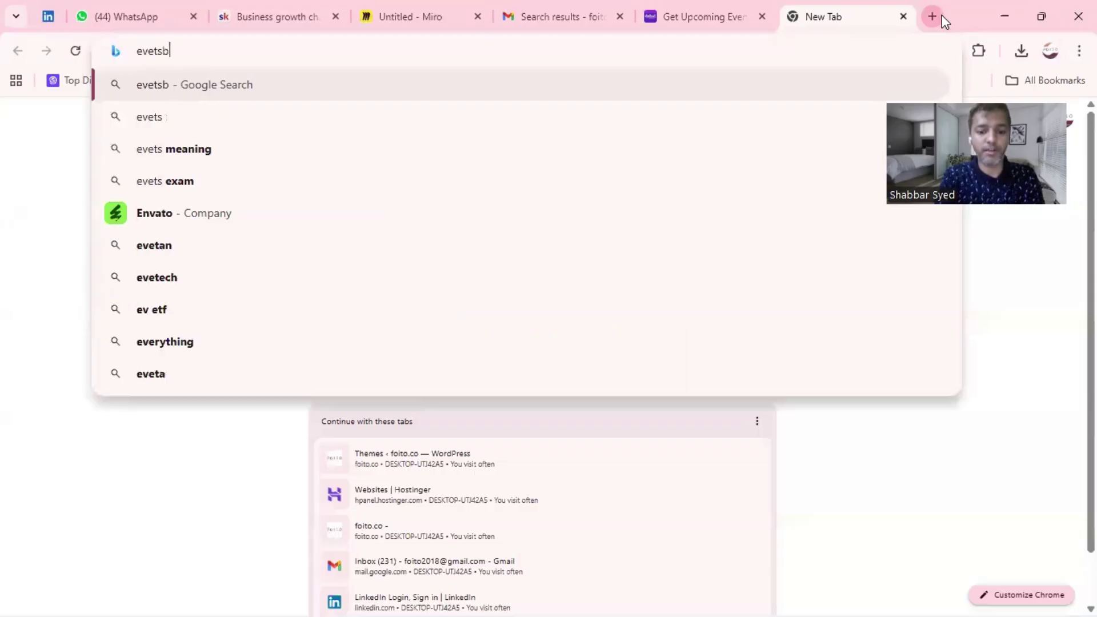
text(rite)
key(Return)
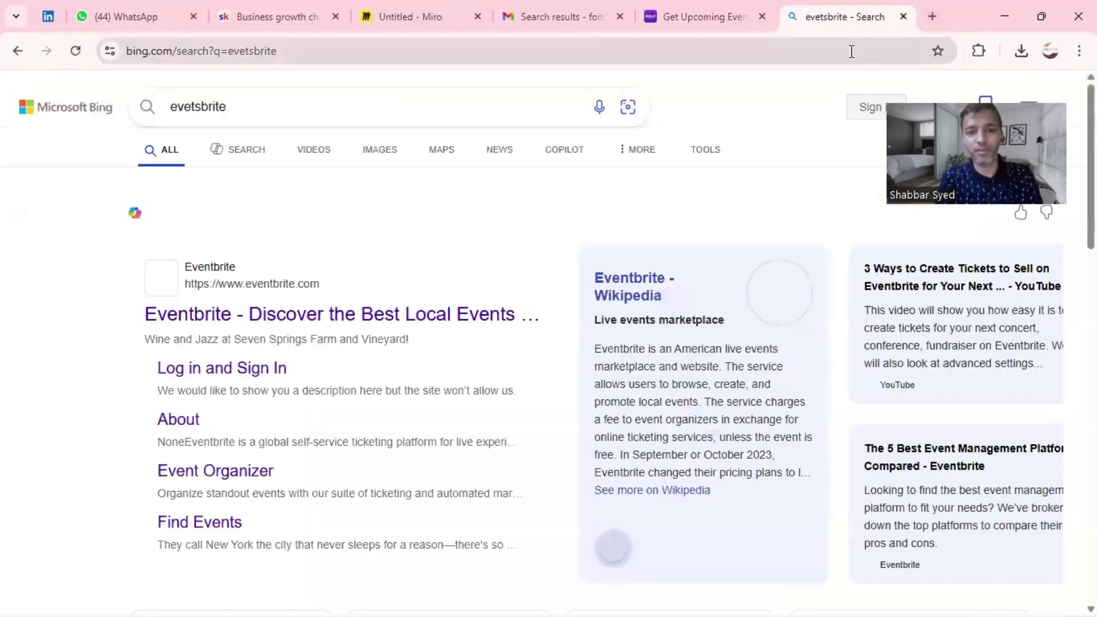
click(903, 17)
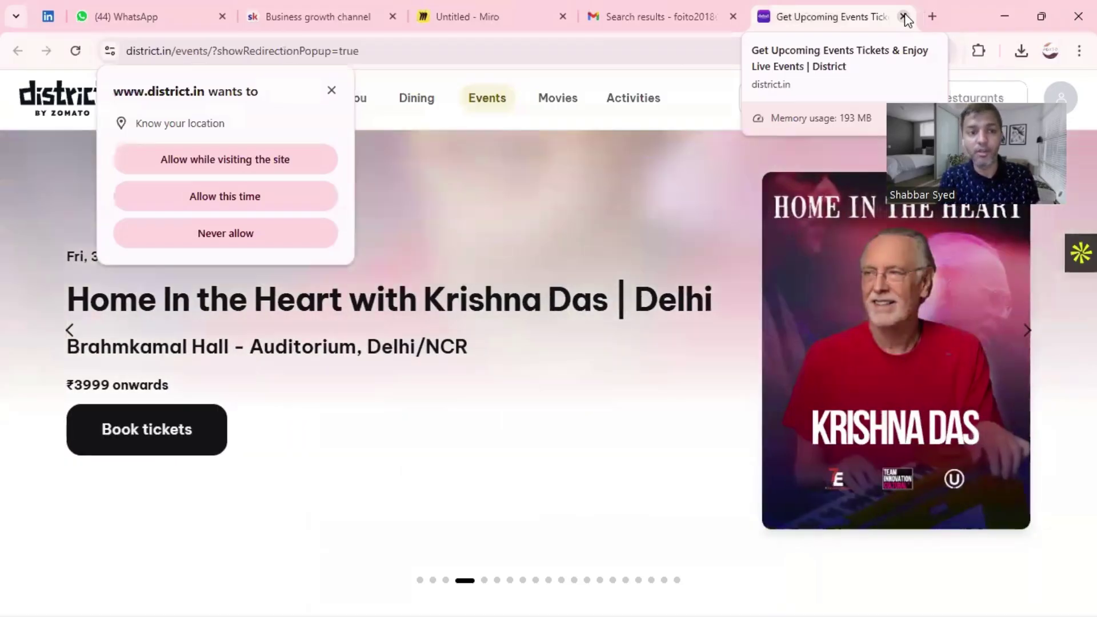
click(904, 16)
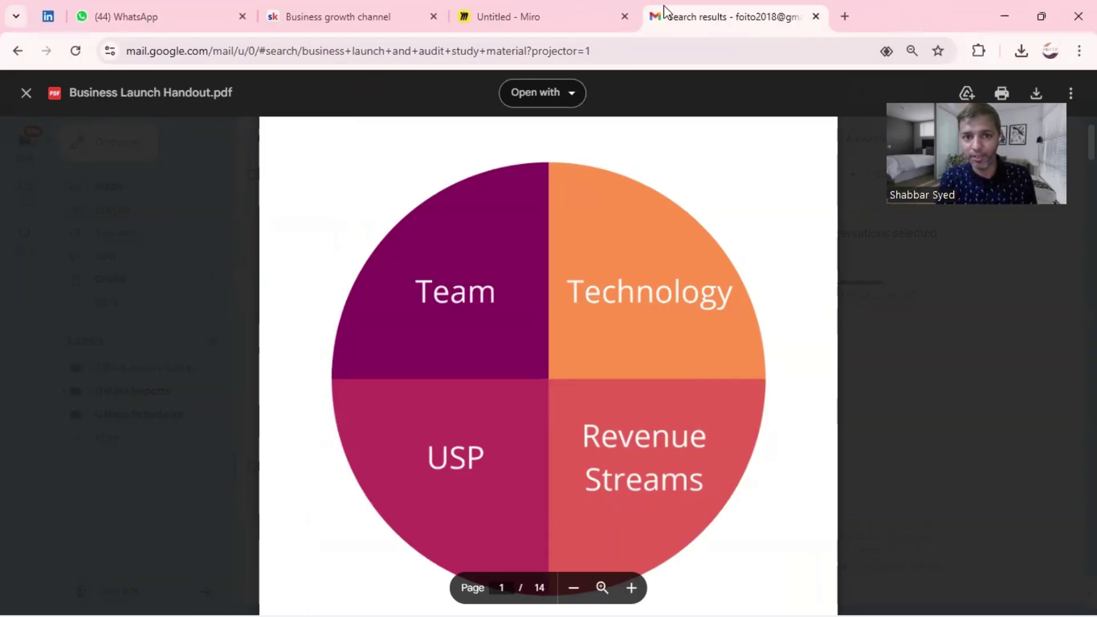
click(538, 8)
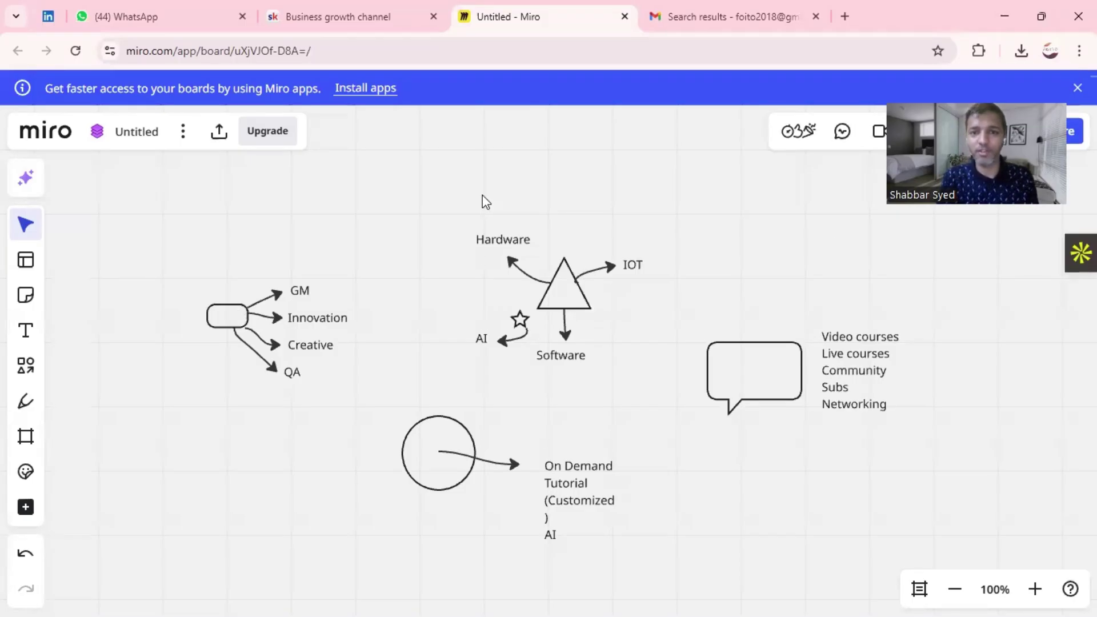
- Review the payouts in the Business growth channel's group settings on Skool and close the settings
click(845, 17)
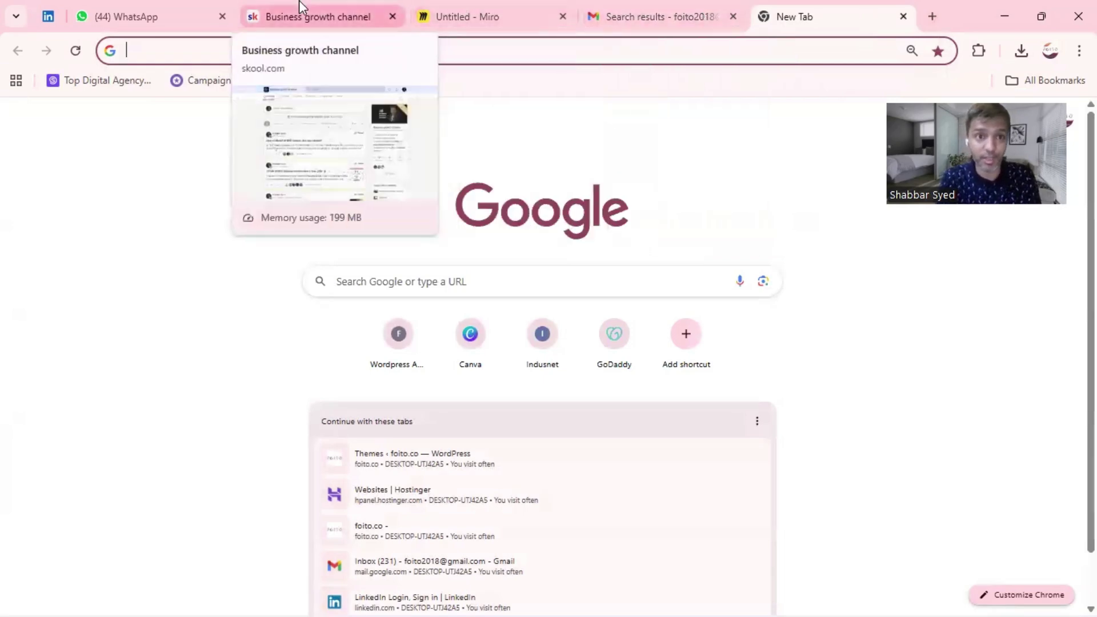
click(302, 8)
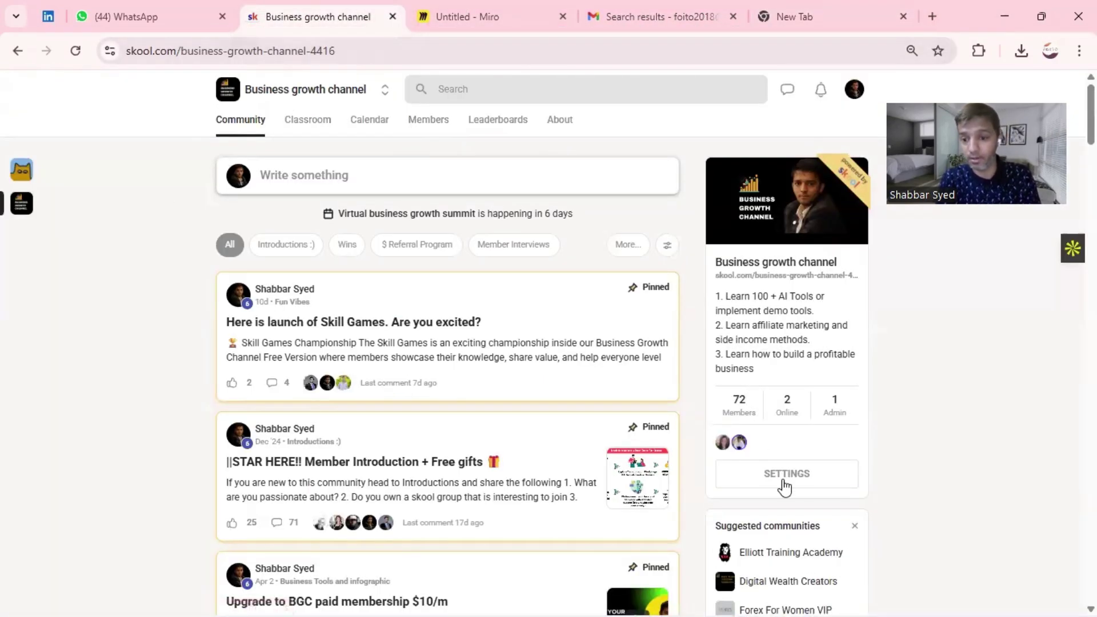
click(784, 485)
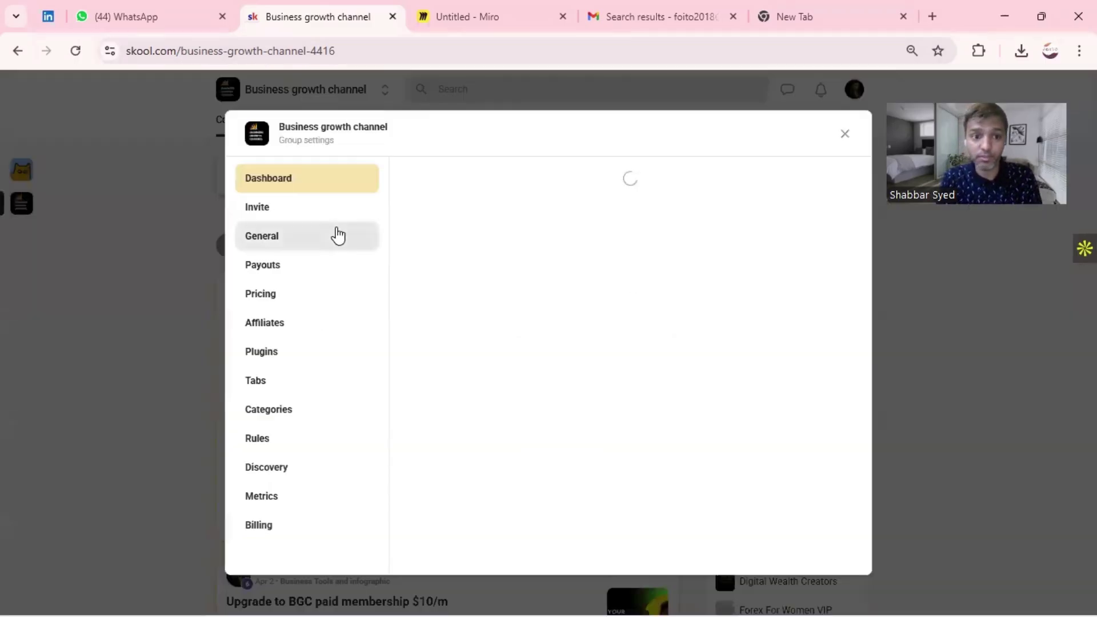
click(286, 267)
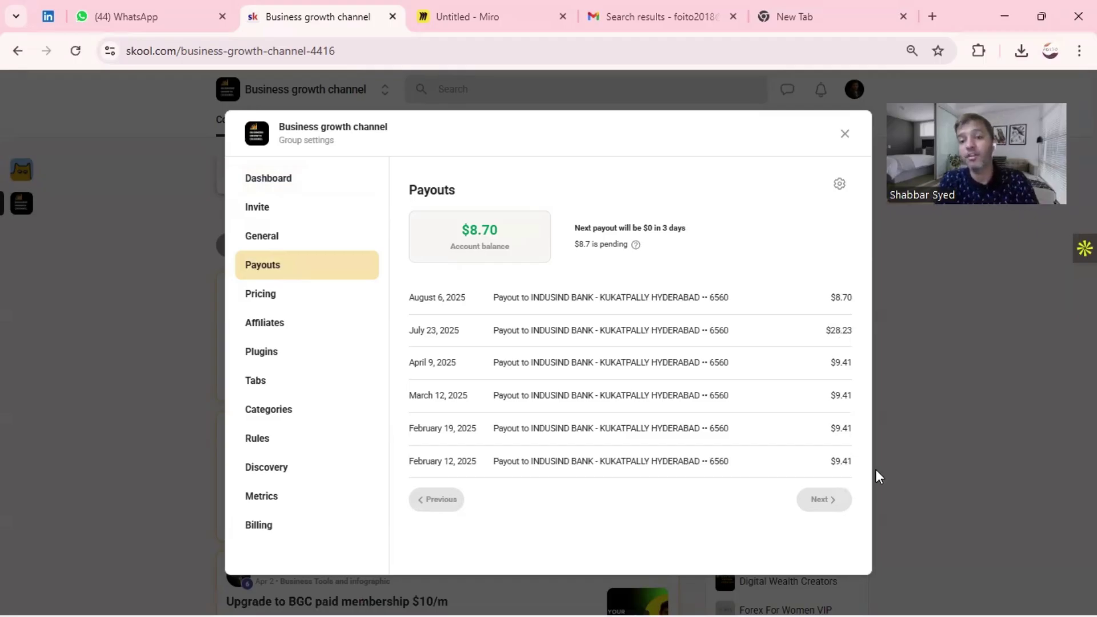
click(915, 372)
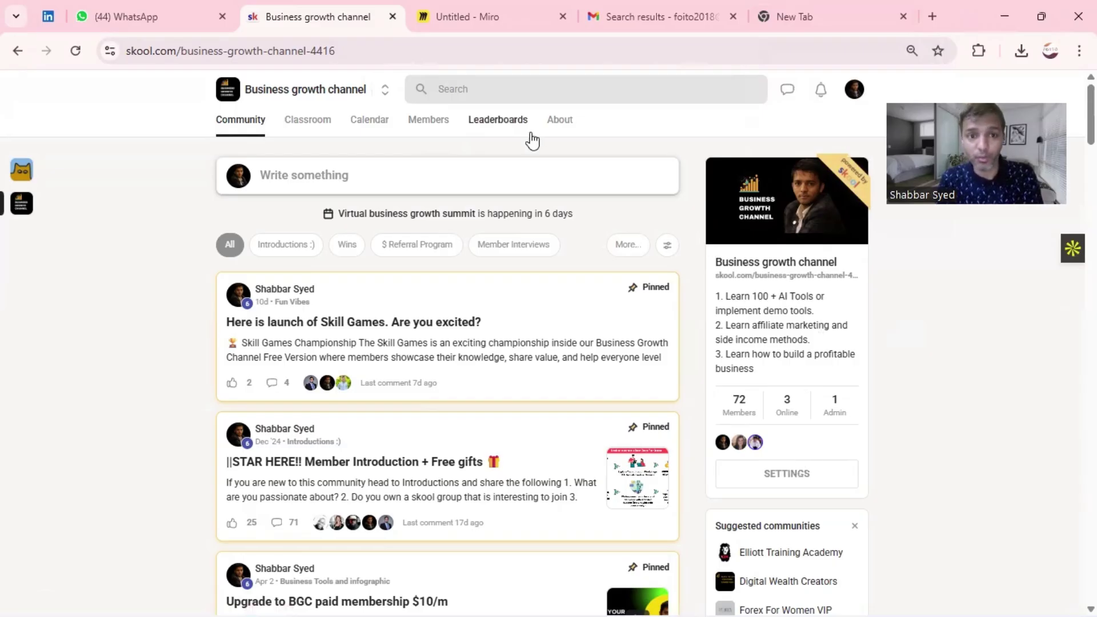
- View Skool's page for creating a community and go back to the Business growth channel
click(382, 90)
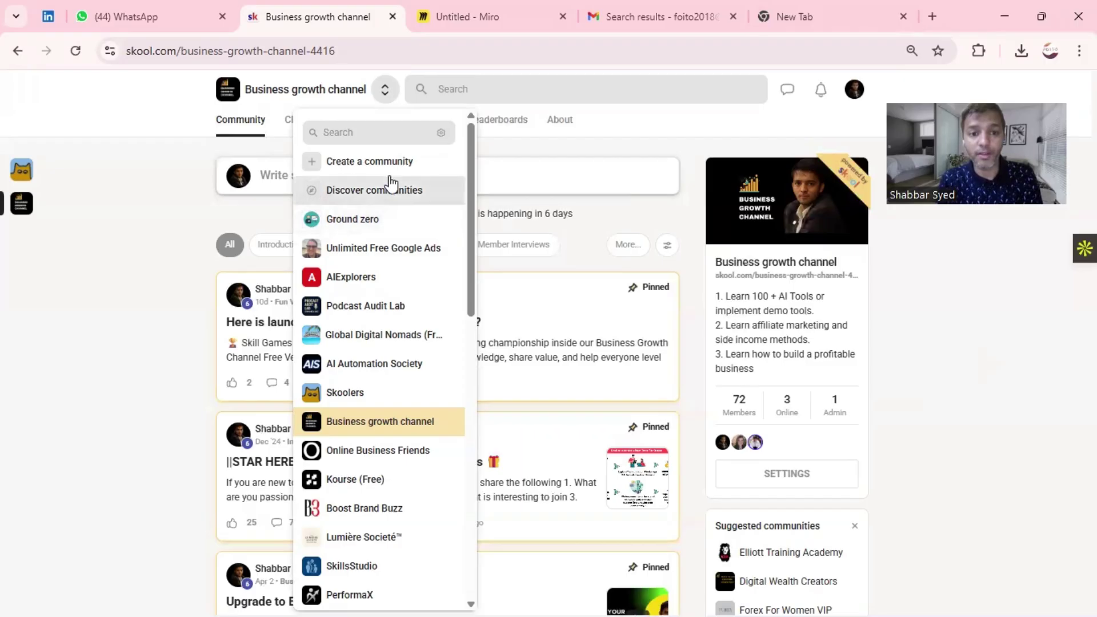
click(369, 162)
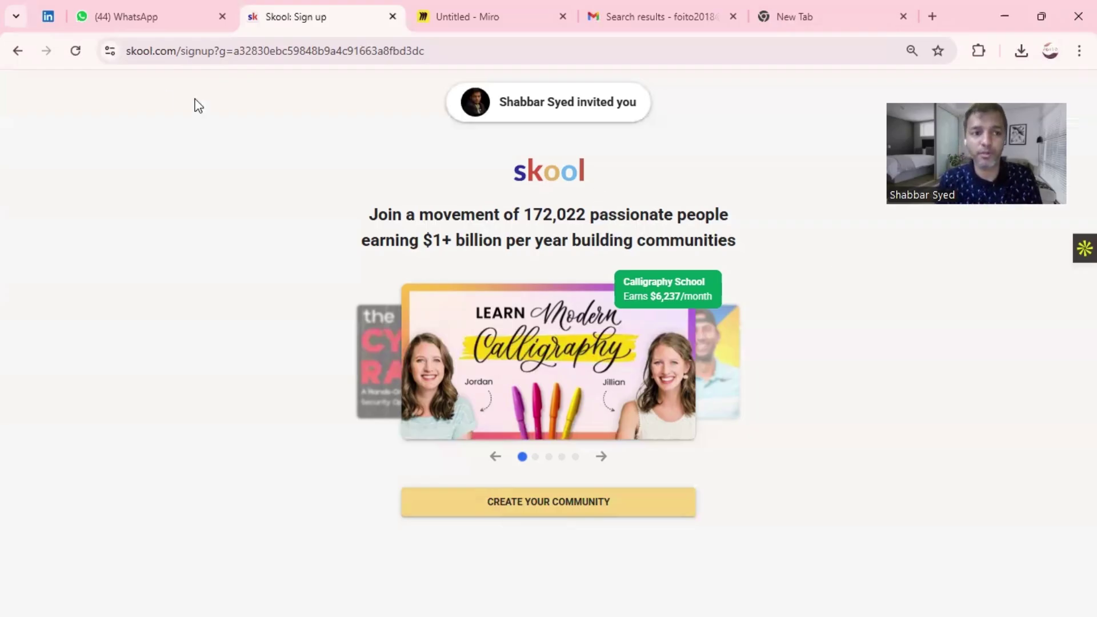
click(18, 52)
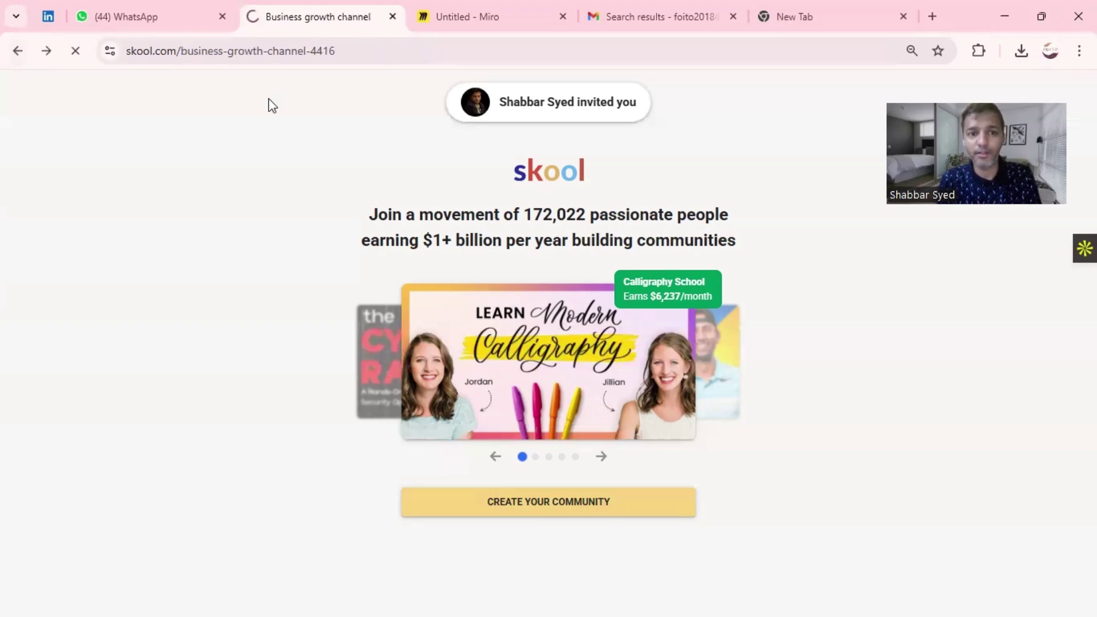
- Switch to the Miro board and draw a small rectangle labelled "FREE" above the GM, Innovation, Creative and QA diagram
click(508, 9)
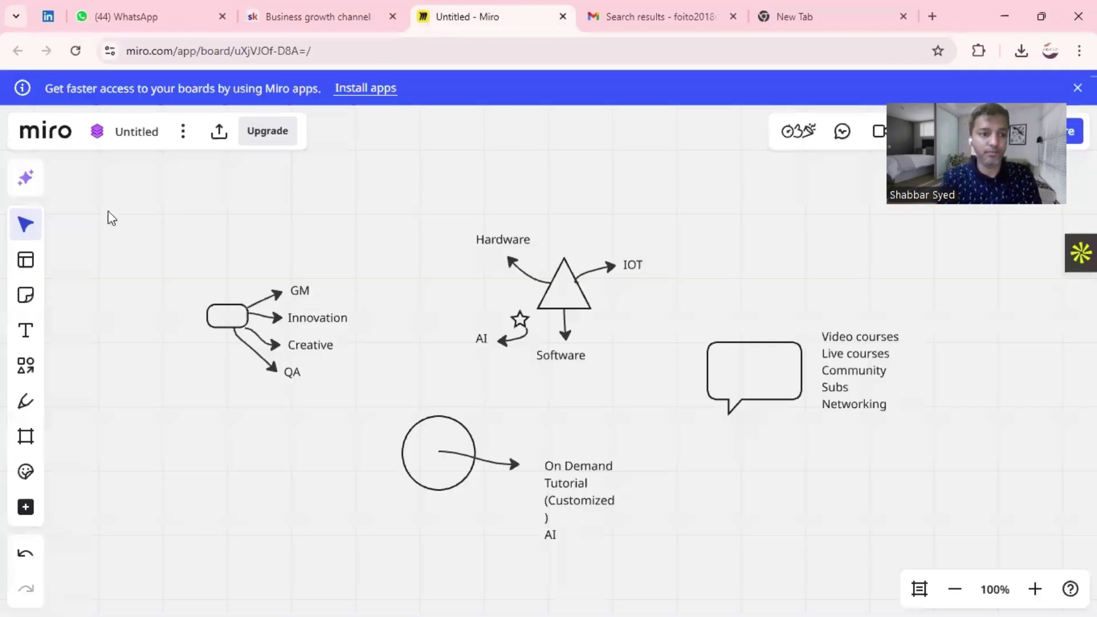
click(26, 366)
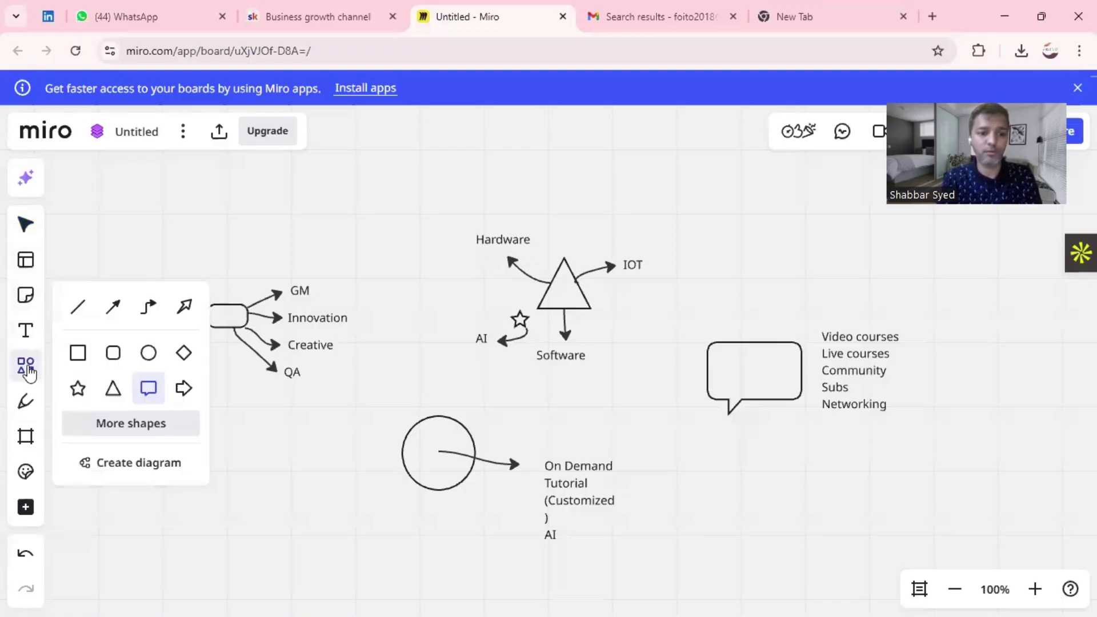
click(78, 353)
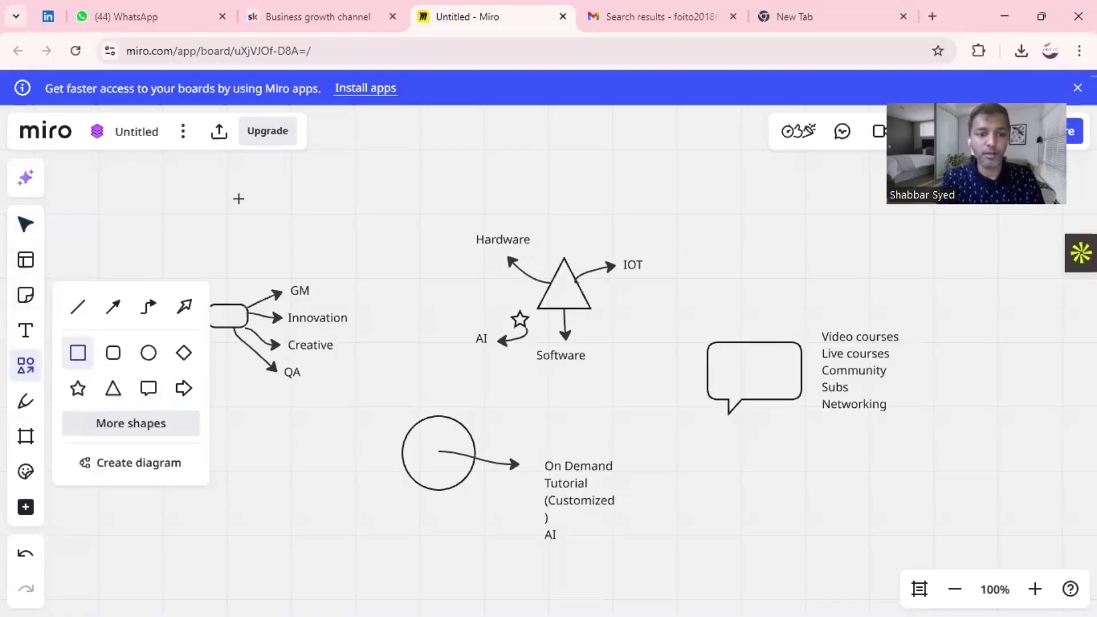
drag(132, 202, 178, 235)
text(F)
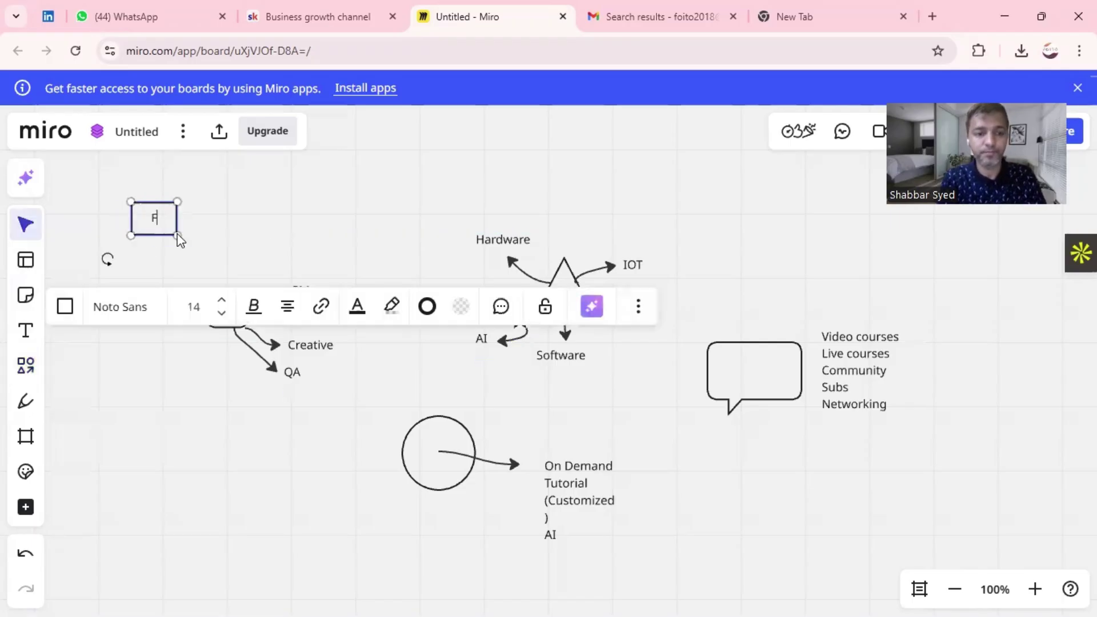
text(REE)
click(156, 396)
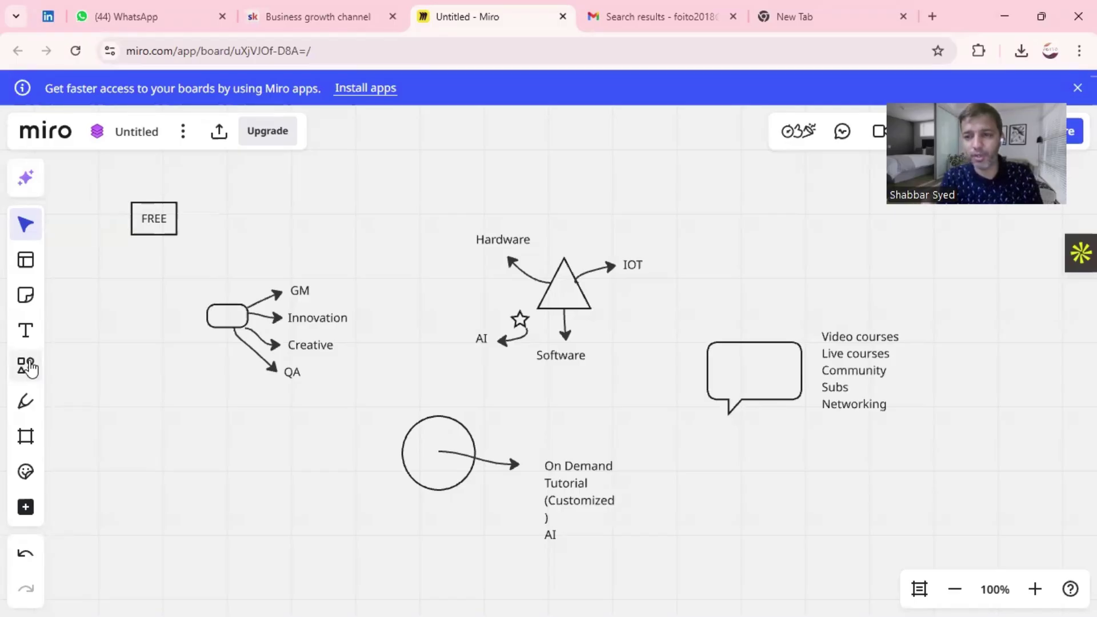
- Duplicate the FREE box to its right and relabel the copy "$10"
click(153, 234)
drag(150, 233, 266, 221)
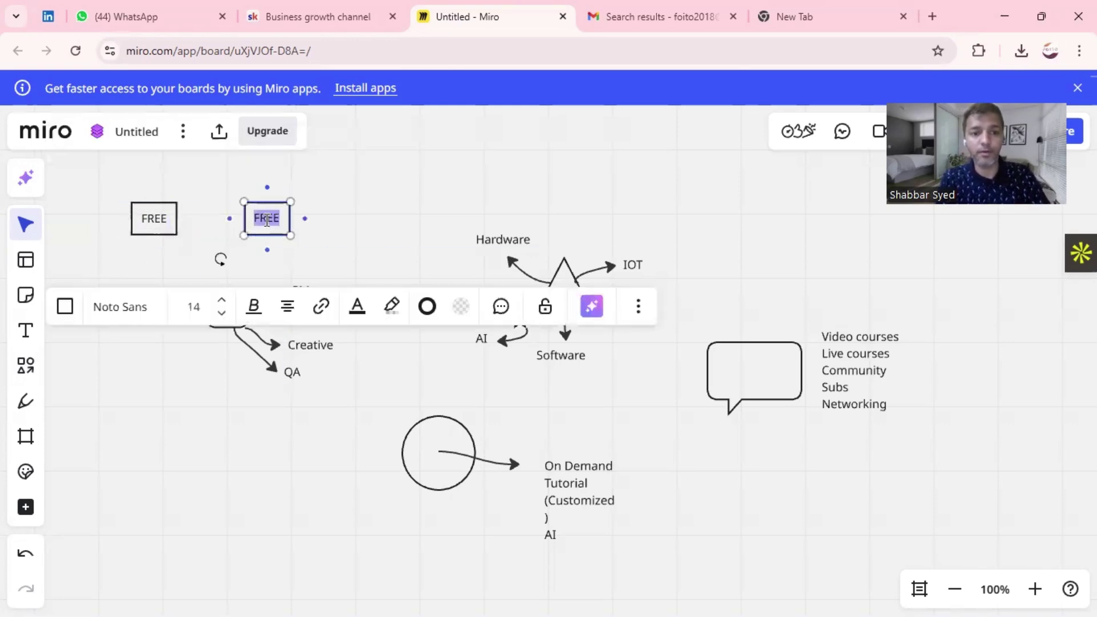
text($10)
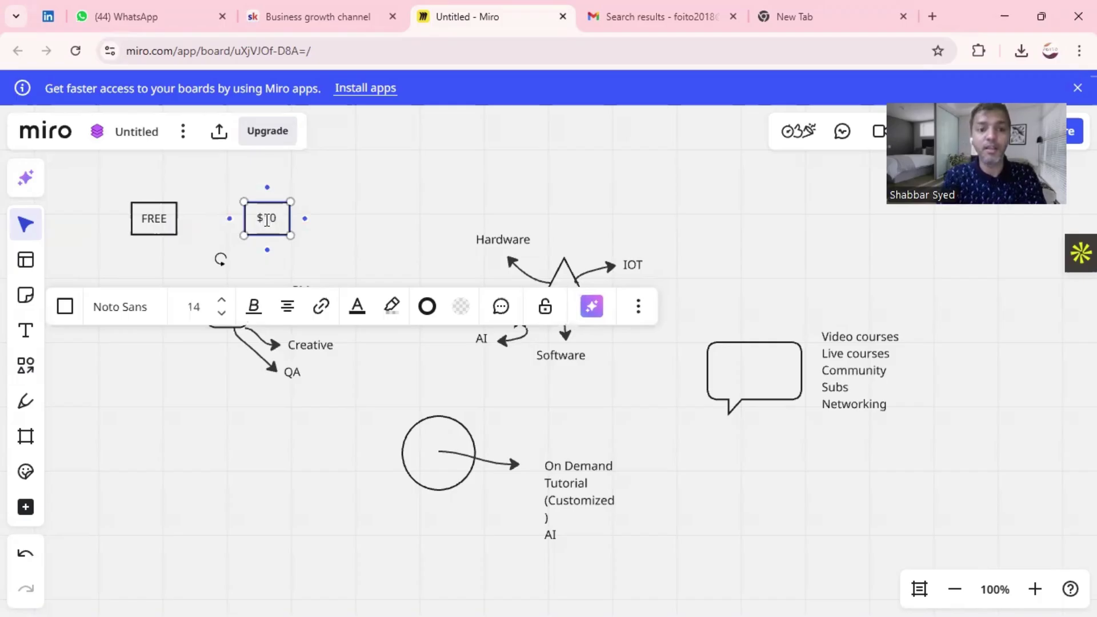
click(327, 222)
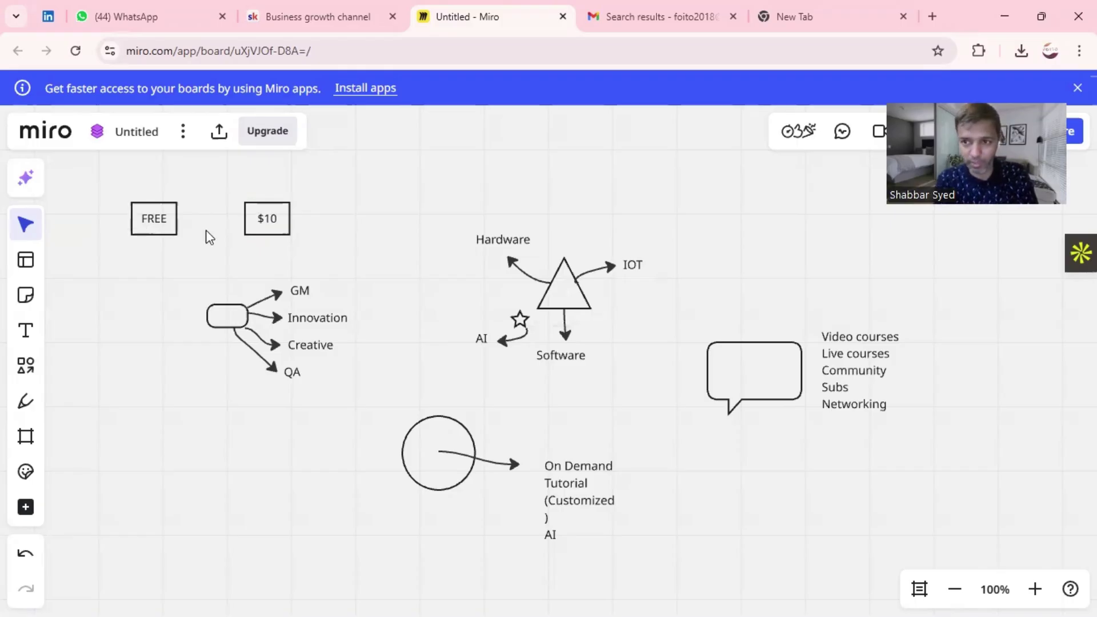
- Place a copy of the $10 box to its right and change the copy's text to "100"
drag(309, 190, 341, 224)
key(ctrl+c)
key(ctrl+v)
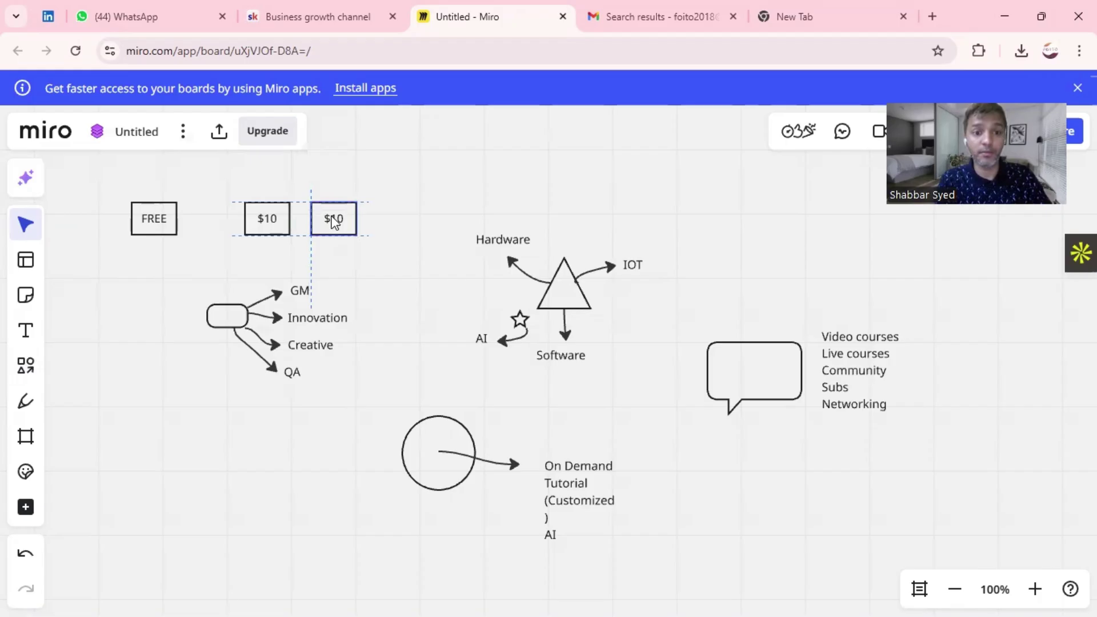
double_click(333, 218)
key(BackSpace)
key(BackSpace)
text(100)
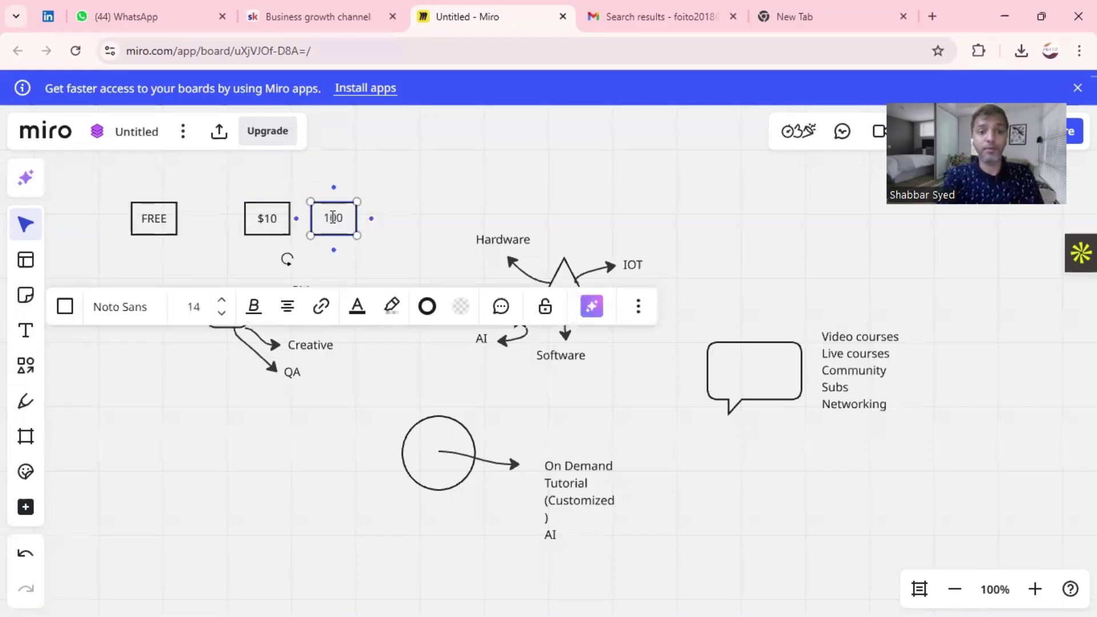
- Add an arrow-connected box to the right of the 100 box and label it "$1000"
click(371, 219)
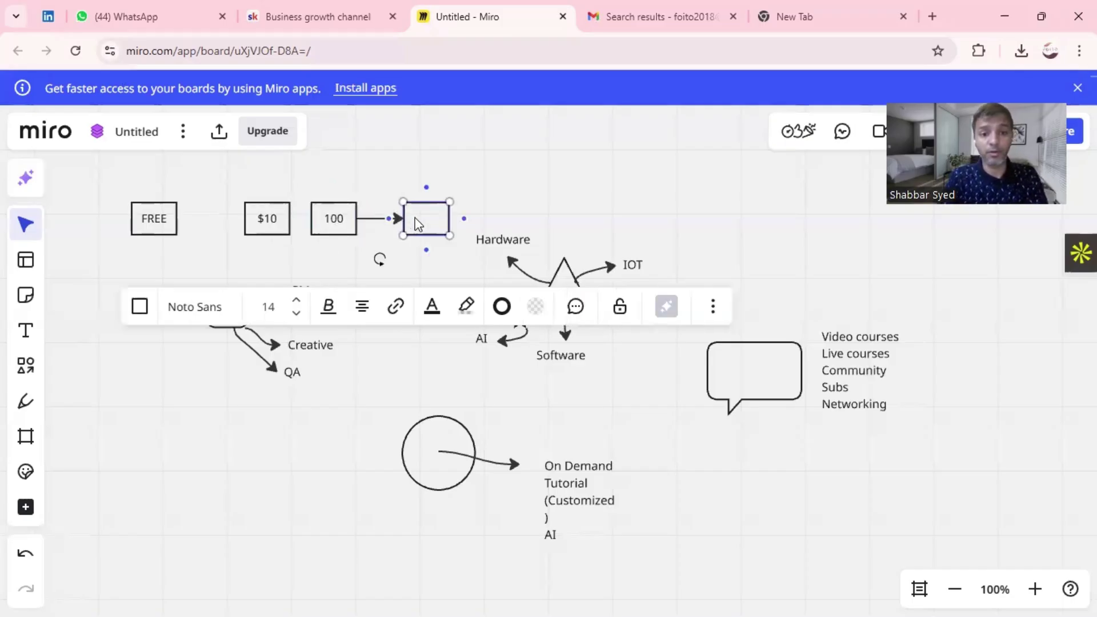
text(1000)
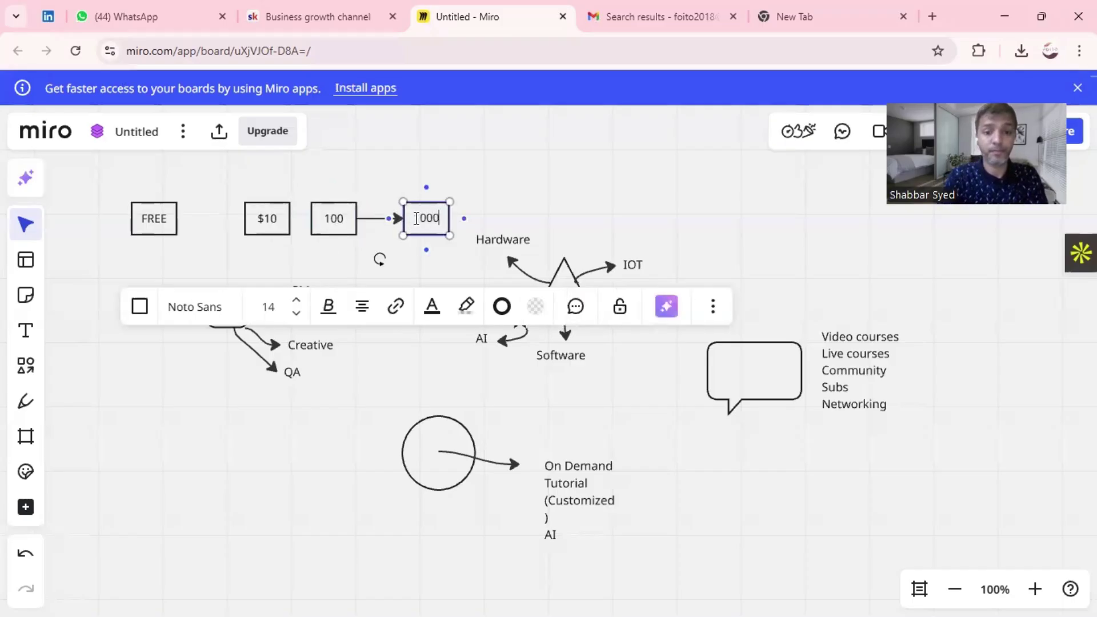
text($)
click(531, 211)
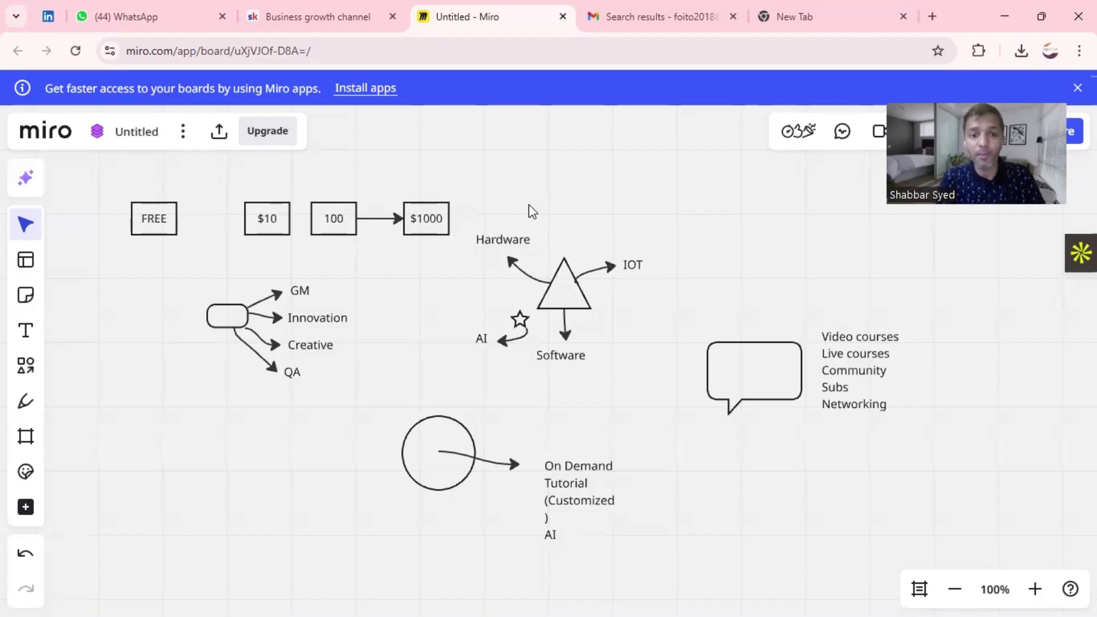
- Duplicate the arrow between the 100 and $1000 boxes so that the copy connects FREE to $10
click(380, 218)
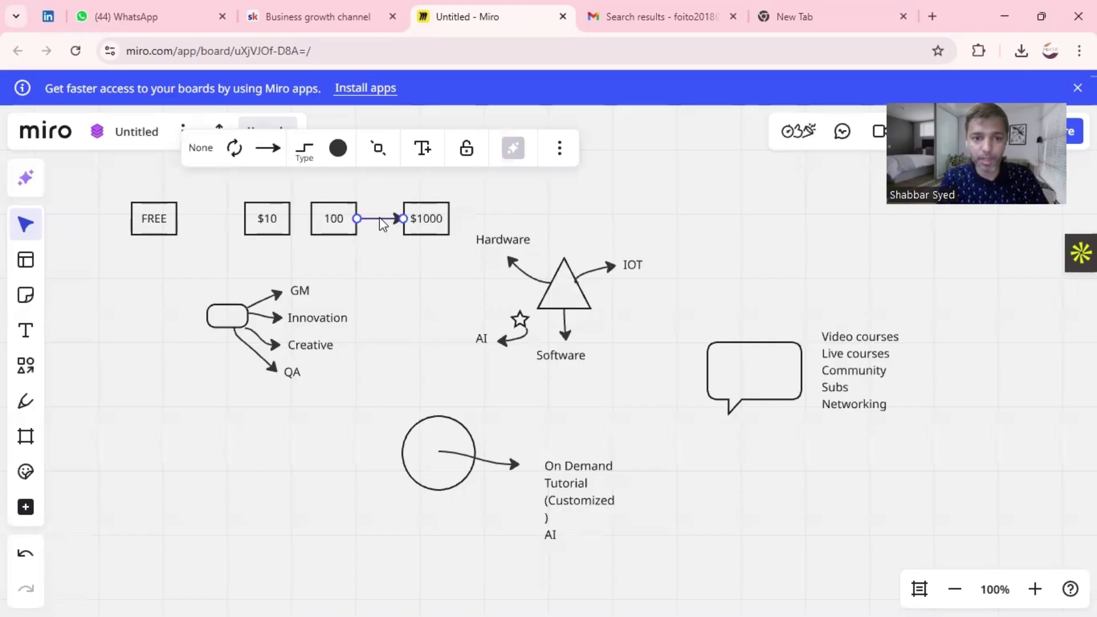
drag(382, 224, 238, 219)
click(193, 280)
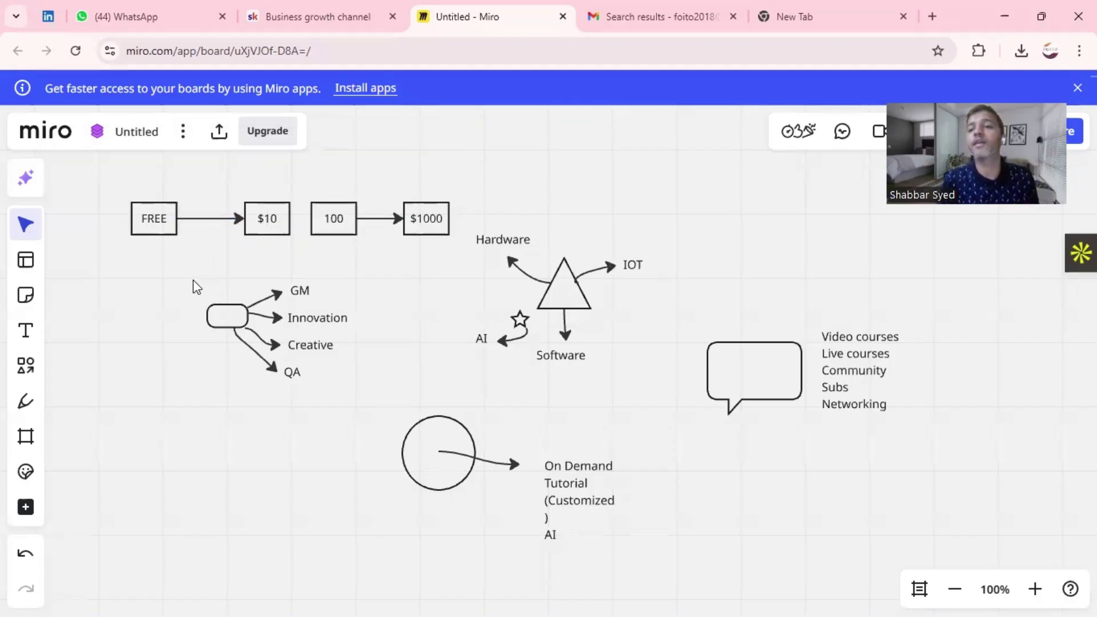